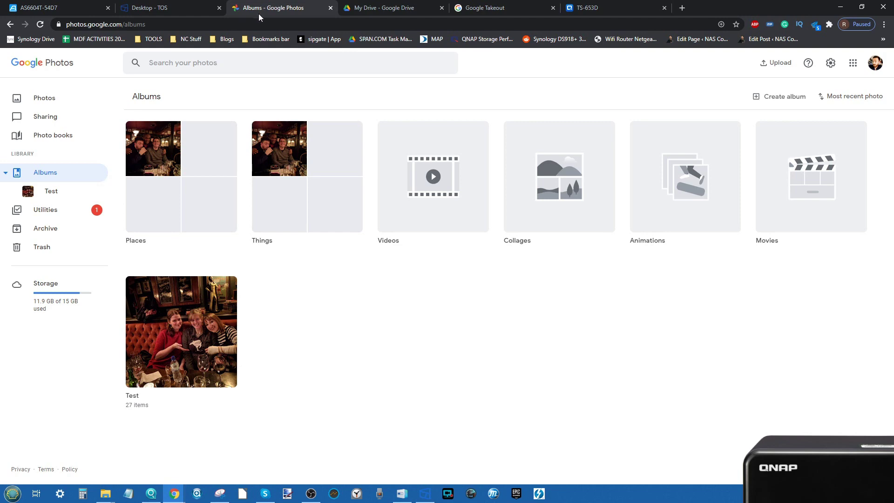
# Step: Look over the Google Drive folders, the QNAP NAS desktop and the Google Photos albums
pyautogui.click(364, 7)
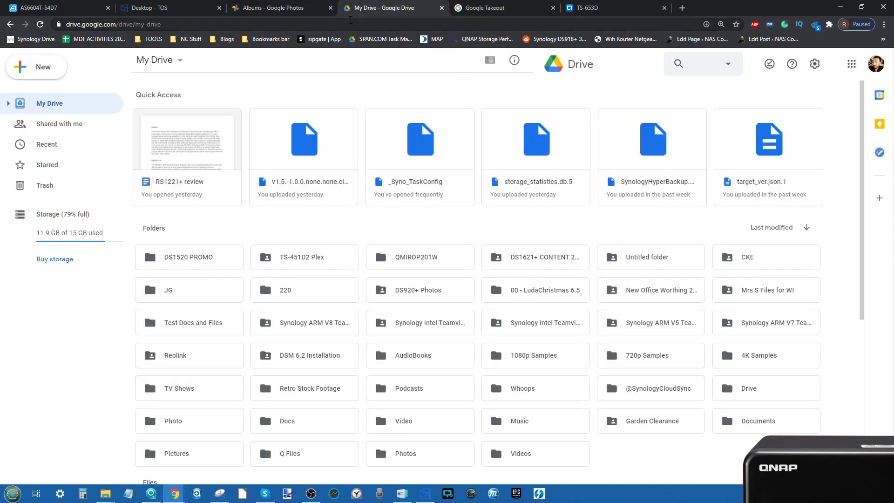
pyautogui.click(588, 8)
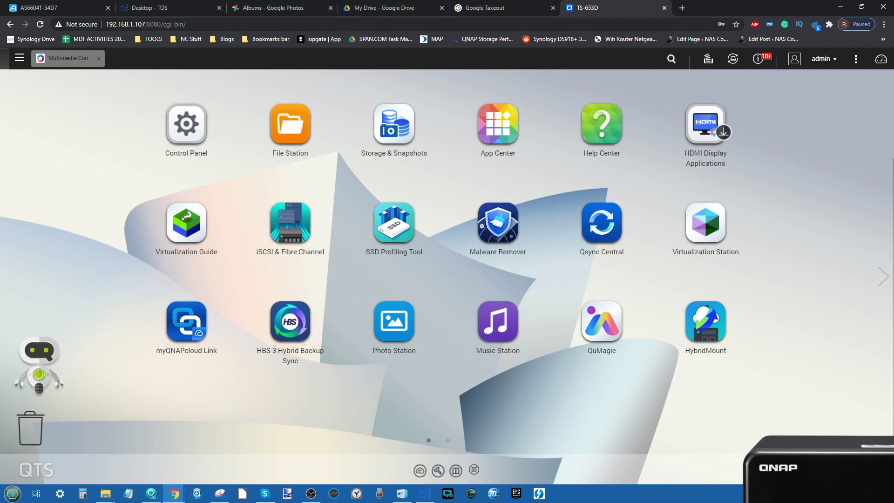
pyautogui.click(313, 4)
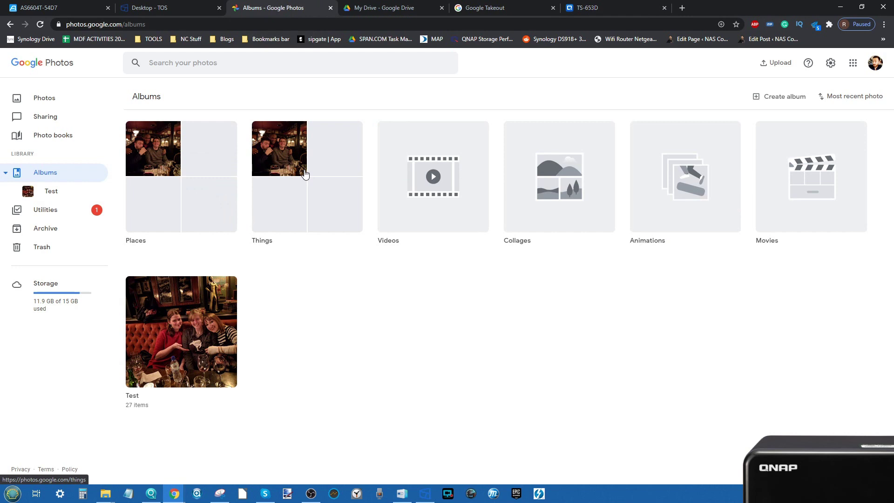
pyautogui.click(343, 5)
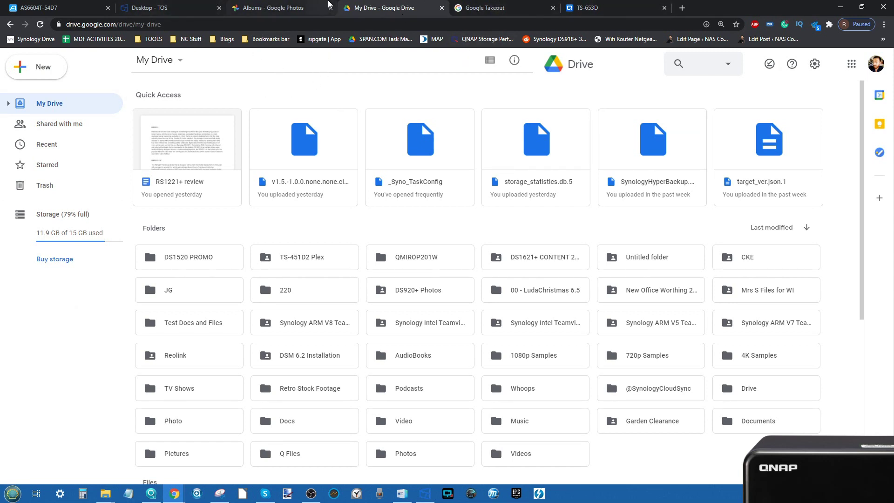
# Step: Switch to the QNAP NAS desktop, launch Photo Station and minimize its window
pyautogui.click(588, 8)
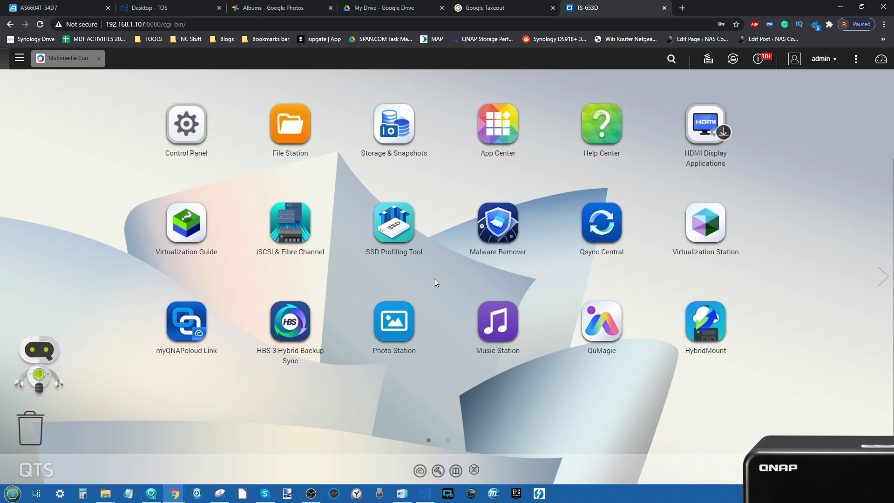
pyautogui.click(402, 321)
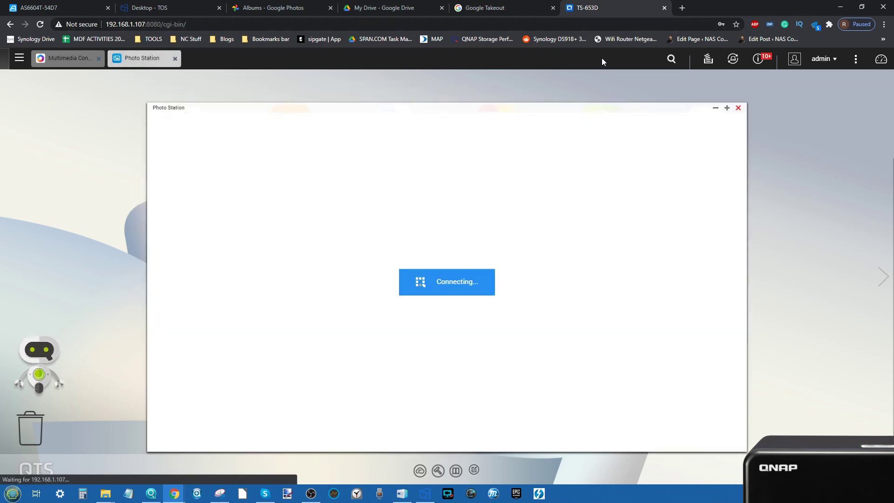
pyautogui.click(714, 108)
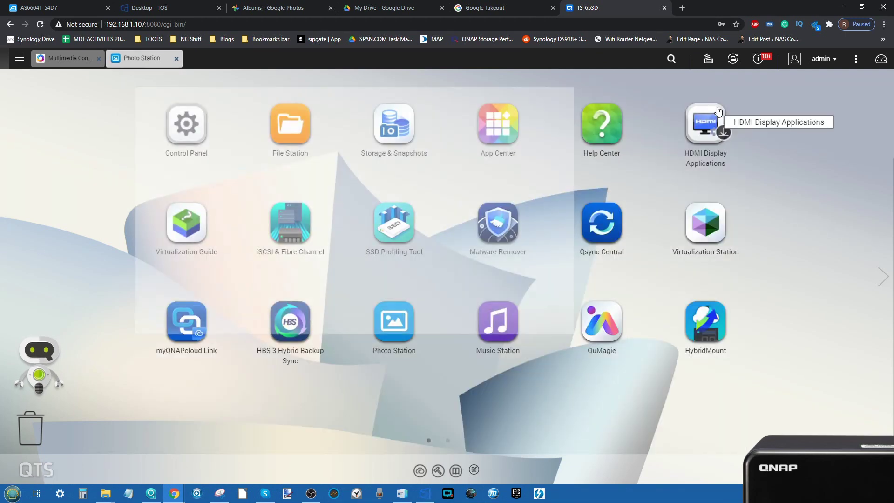
# Step: Open QuMagie and browse the recognized photo categories in the Things album
pyautogui.click(599, 322)
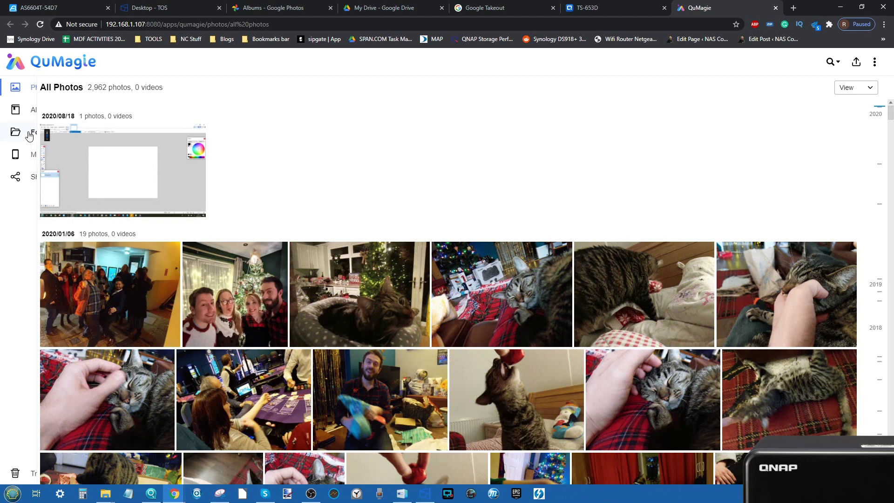
pyautogui.click(21, 114)
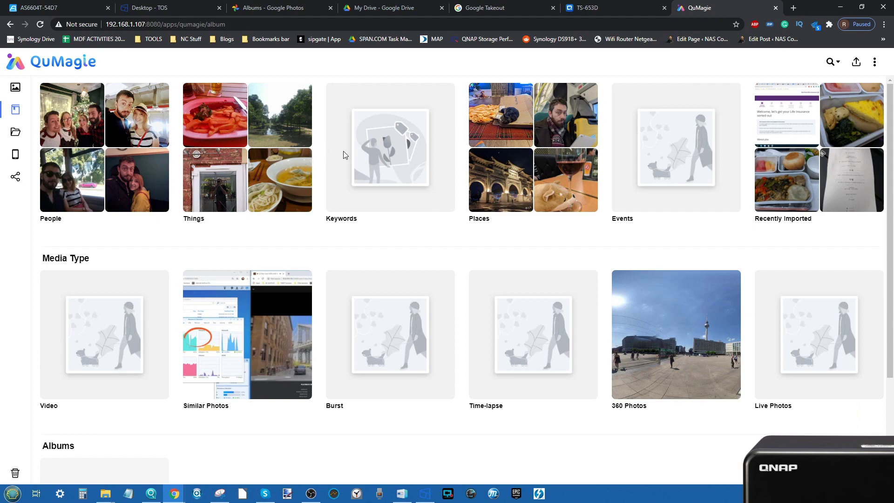
pyautogui.click(215, 132)
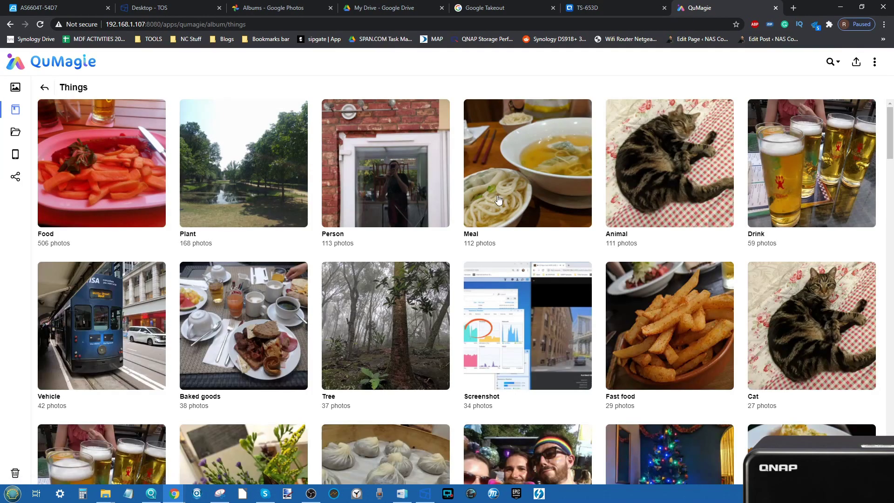
pyautogui.scroll(-8, 499, 200)
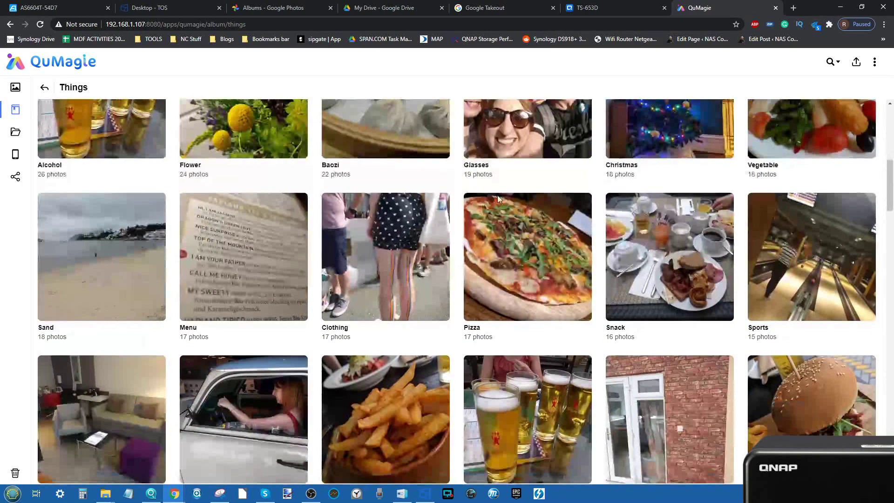
pyautogui.scroll(-8, 498, 196)
pyautogui.scroll(10, 497, 196)
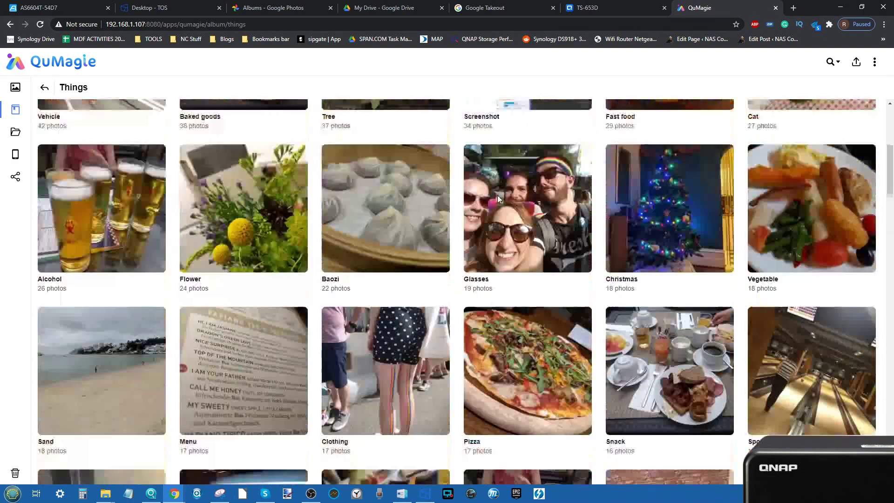
pyautogui.scroll(5, 498, 195)
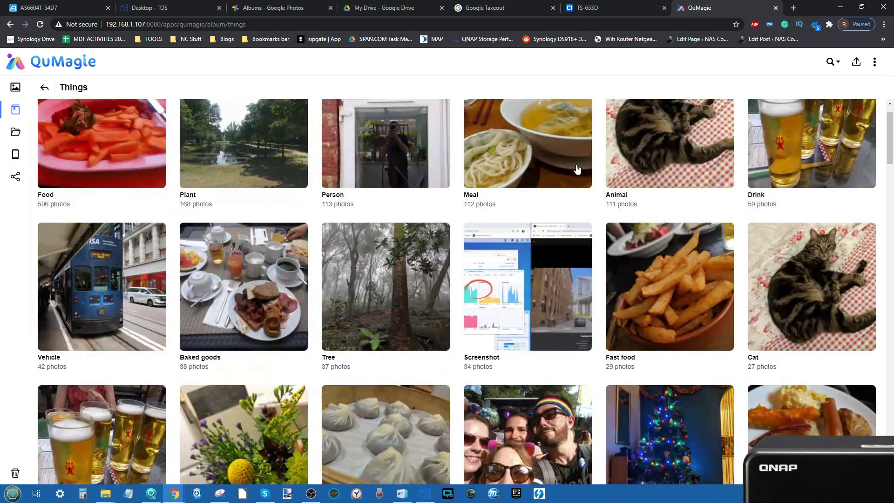
# Step: Return to the QNAP NAS desktop, restore Photo Station and browse the photos in its Gallery view
pyautogui.click(588, 6)
pyautogui.click(160, 59)
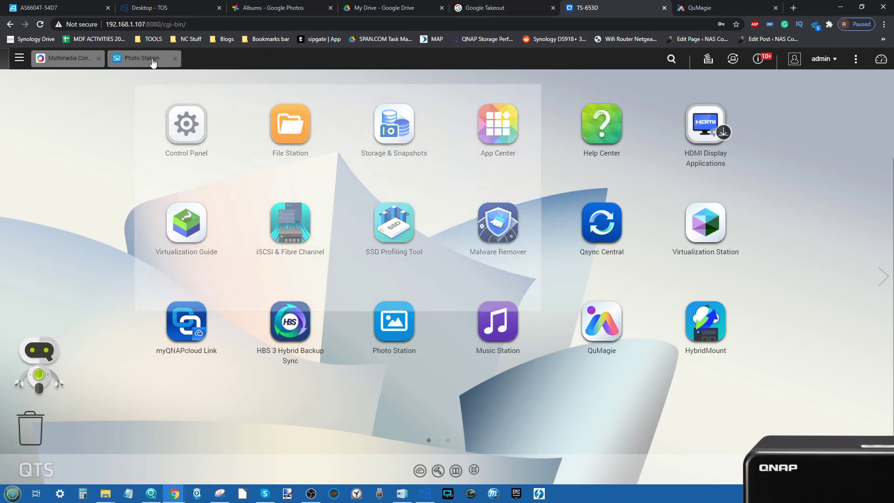
pyautogui.scroll(-10, 337, 233)
pyautogui.scroll(-15, 337, 233)
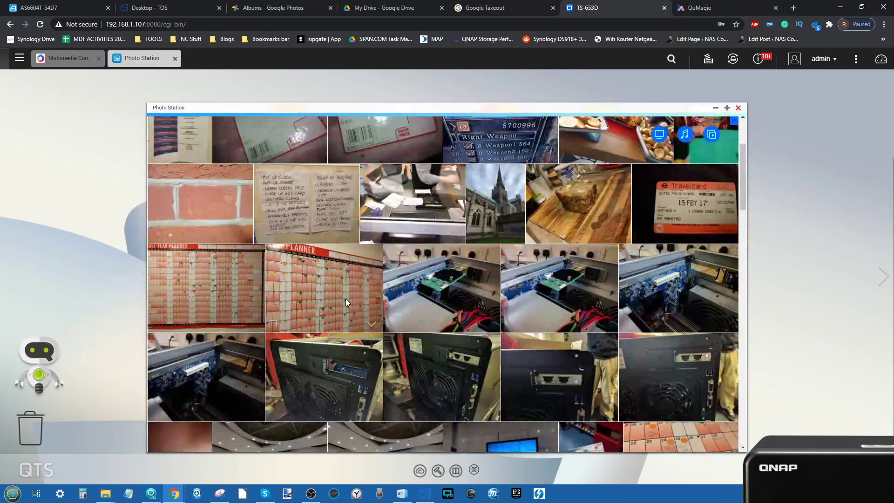
pyautogui.scroll(-1, 345, 298)
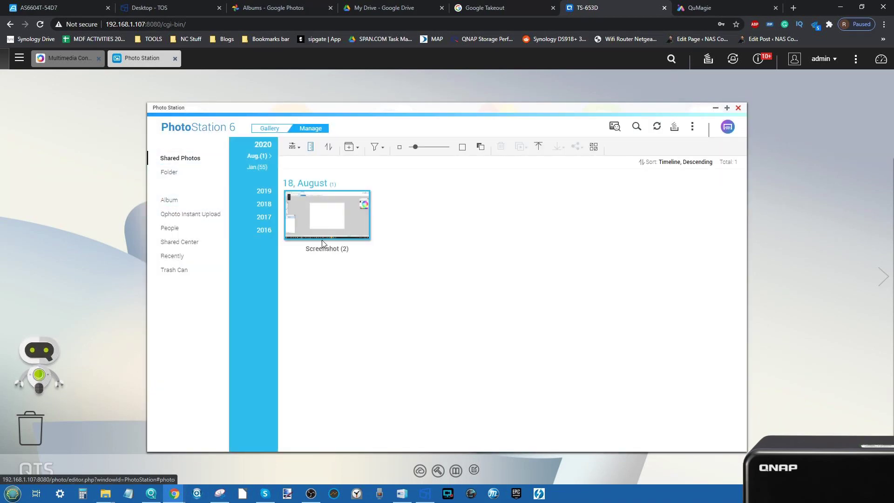
pyautogui.click(270, 128)
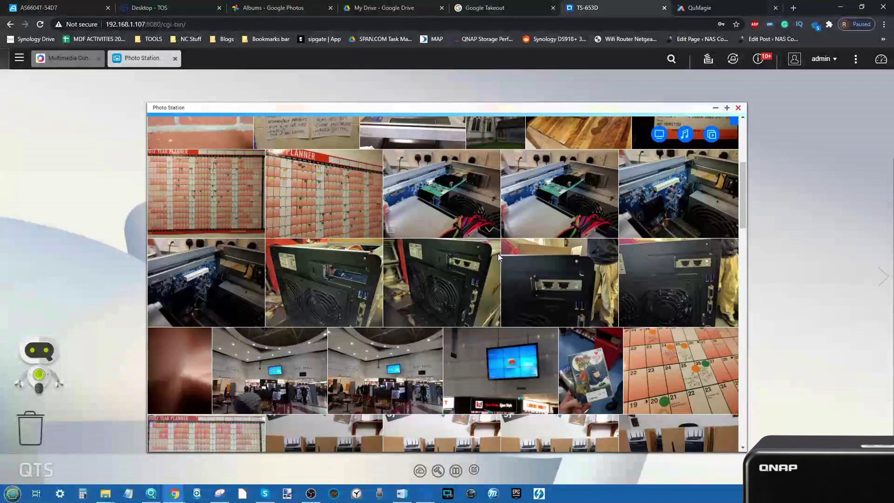
pyautogui.scroll(-7, 499, 254)
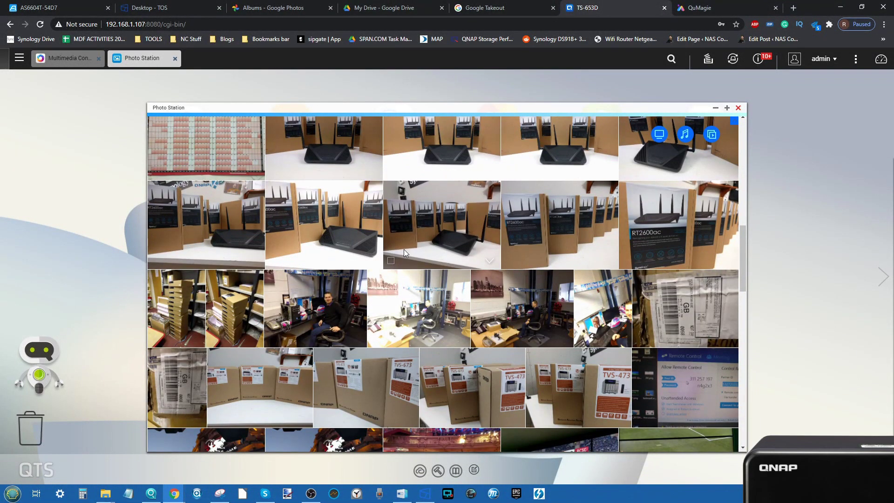
# Step: View the RT2600ac router photo in Photo Station and examine its general information, description and camera details
pyautogui.rightClick(434, 209)
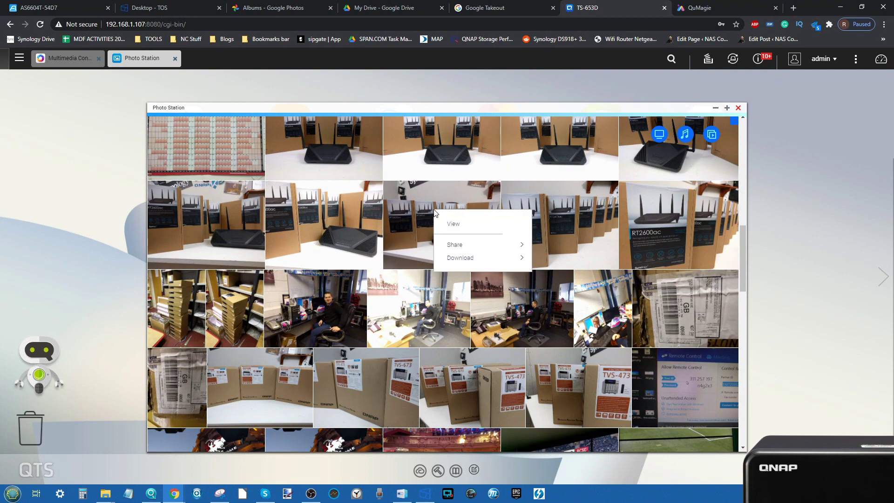
pyautogui.click(466, 225)
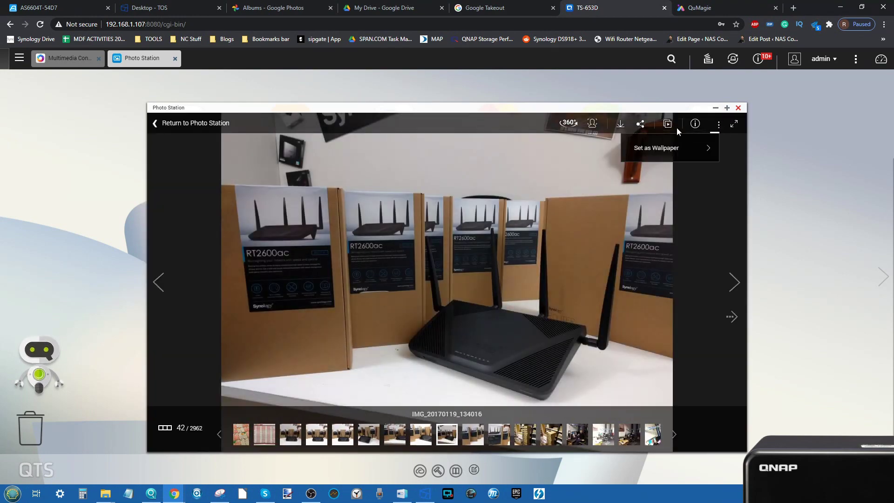
pyautogui.click(696, 125)
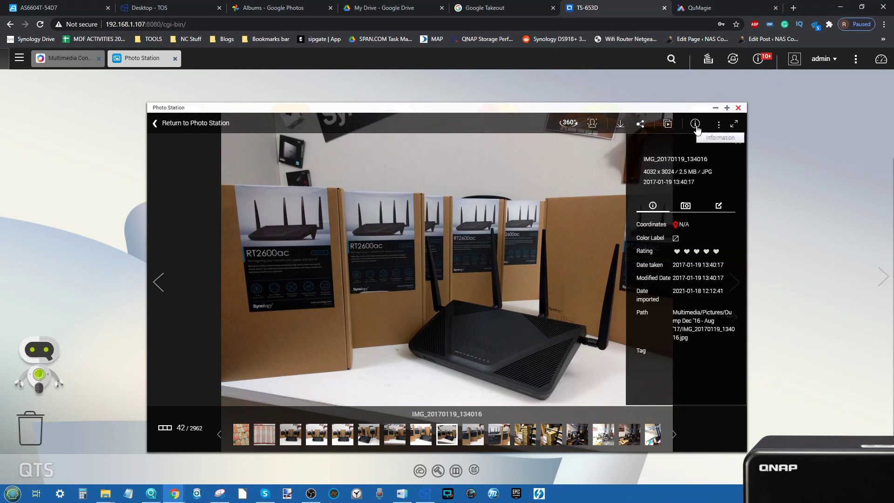
pyautogui.click(685, 206)
pyautogui.click(718, 206)
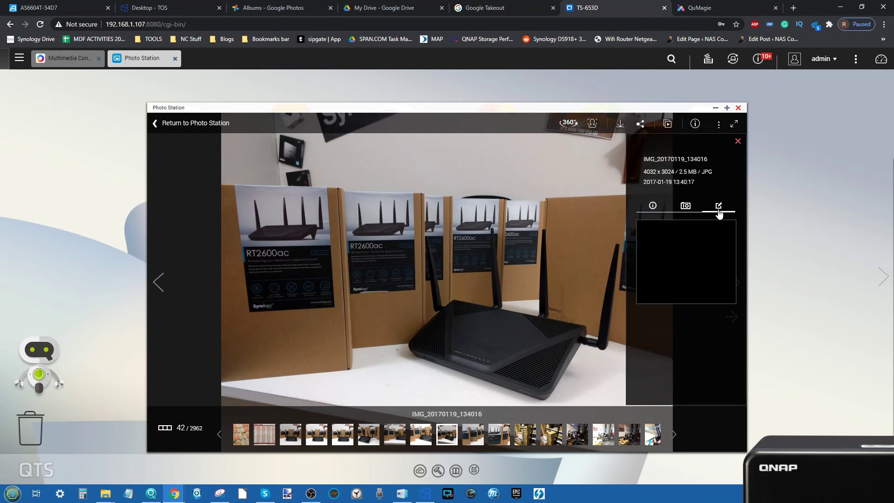
pyautogui.click(685, 206)
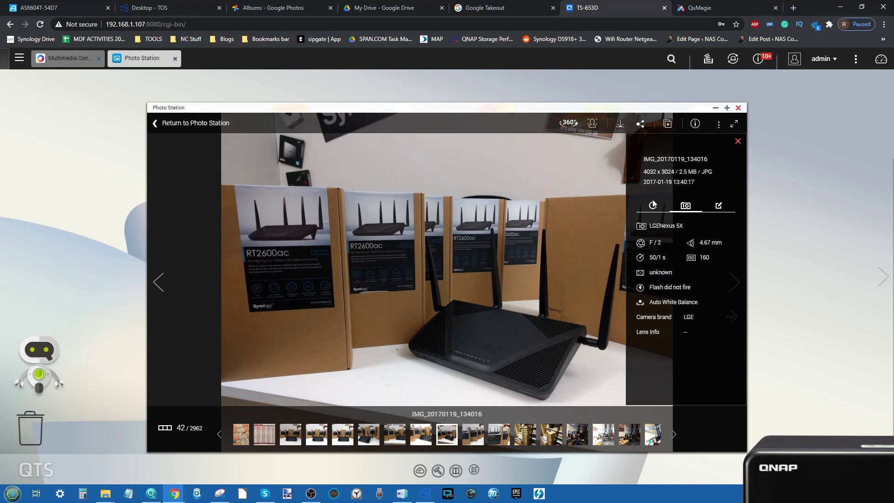
# Step: Close the photo's information, the Photo Station window and the QuMagie page
pyautogui.click(738, 142)
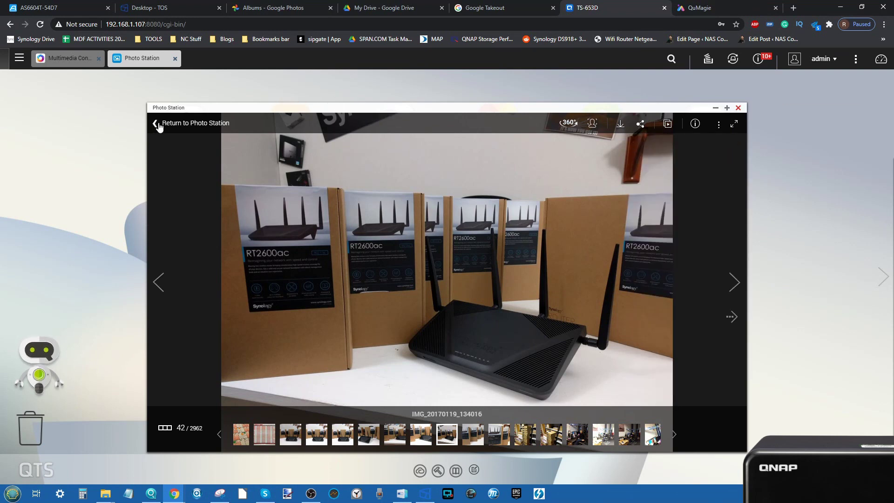
pyautogui.click(739, 108)
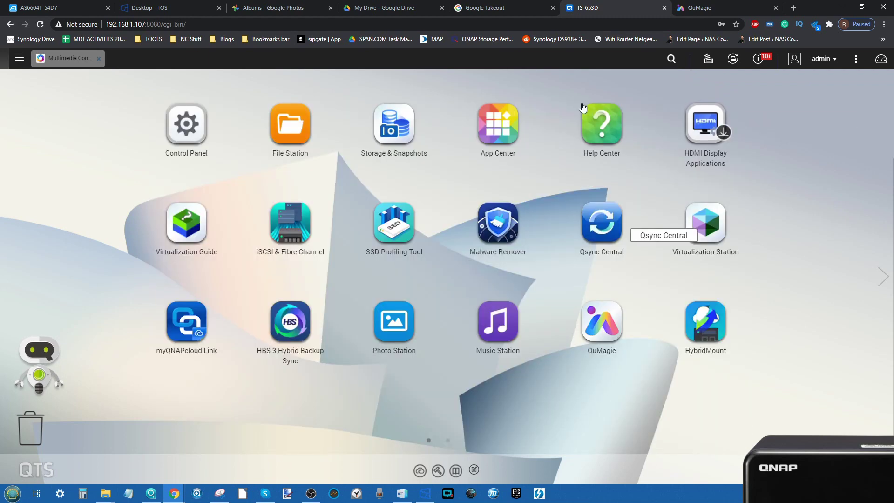
pyautogui.click(776, 8)
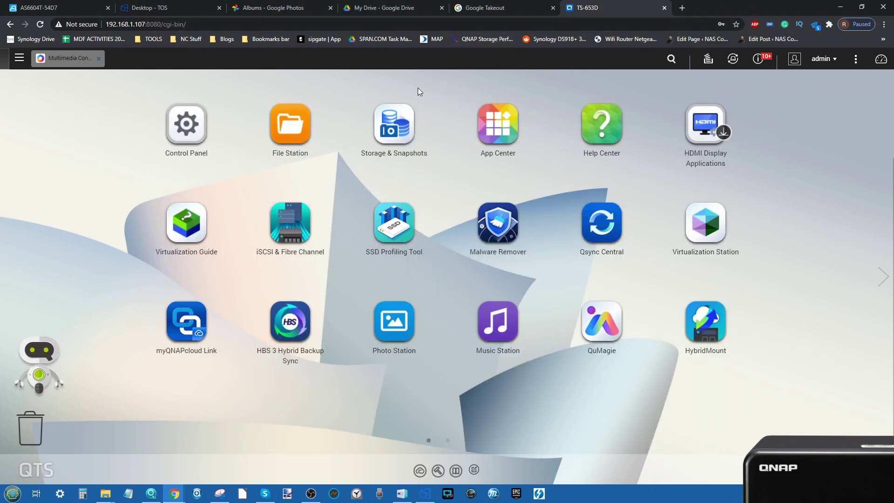
# Step: Switch to Google Takeout and review the products that can be included in a new export
pyautogui.click(477, 5)
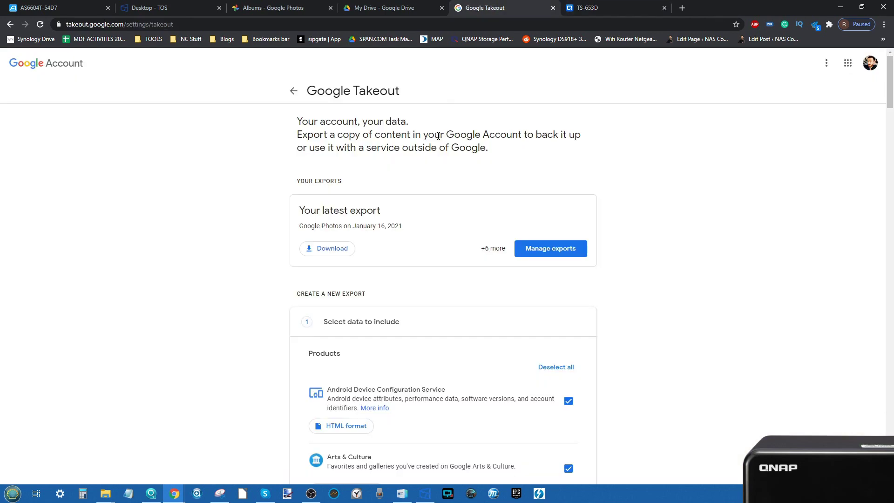
pyautogui.scroll(-3, 438, 136)
pyautogui.scroll(-20, 438, 140)
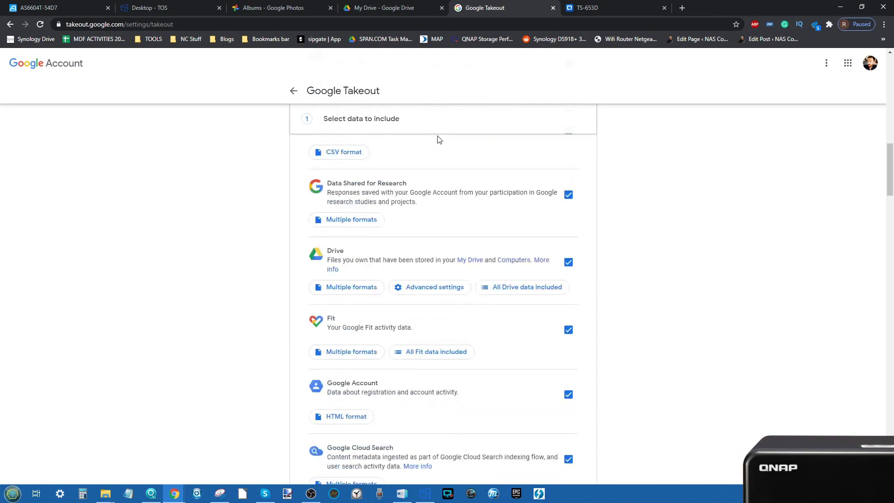
pyautogui.scroll(-18, 438, 139)
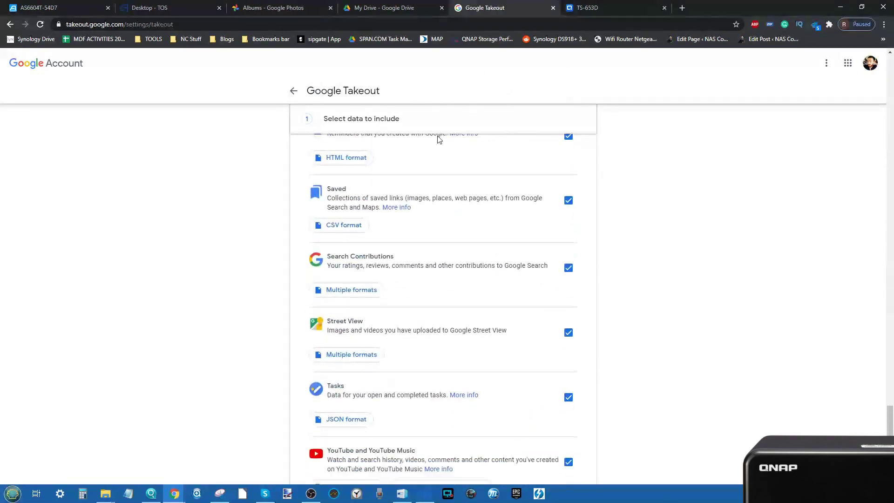
pyautogui.scroll(20, 433, 180)
pyautogui.scroll(-20, 415, 295)
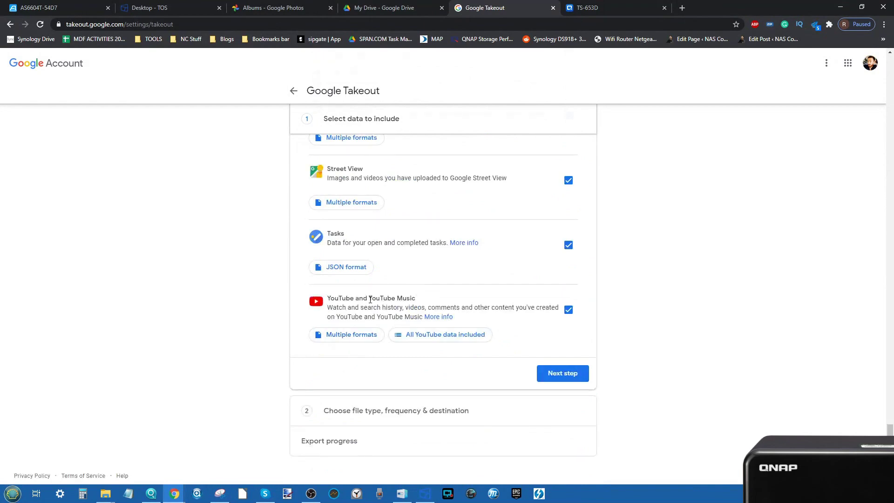
pyautogui.scroll(20, 379, 301)
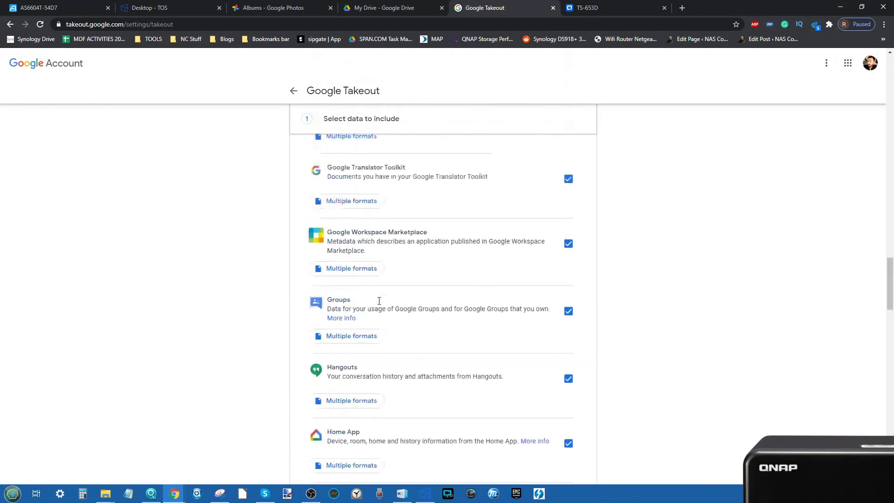
pyautogui.scroll(10, 379, 304)
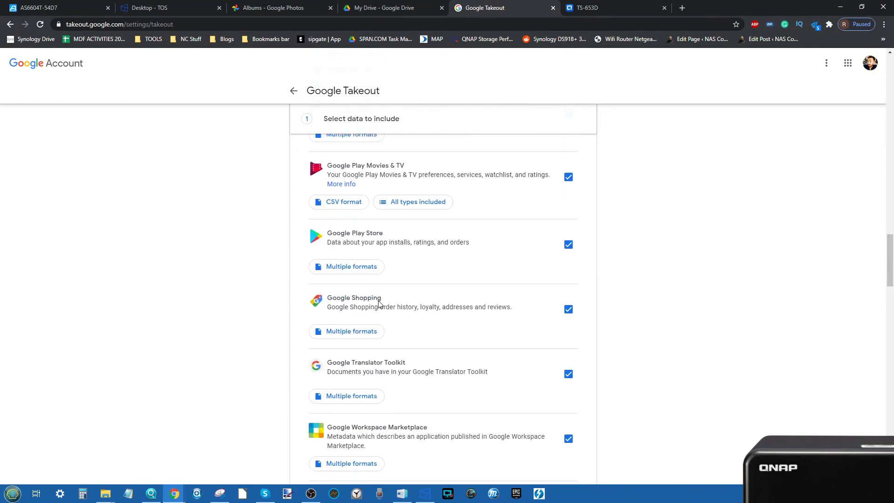
pyautogui.scroll(2, 379, 305)
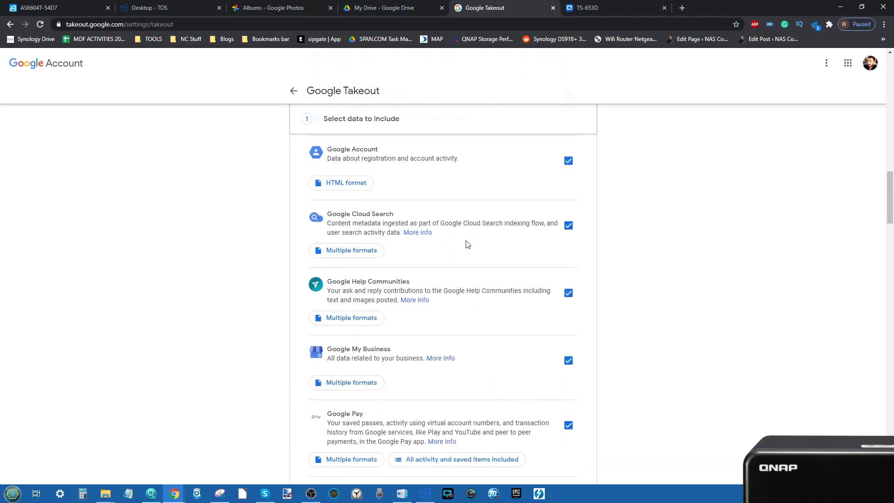
pyautogui.scroll(10, 465, 244)
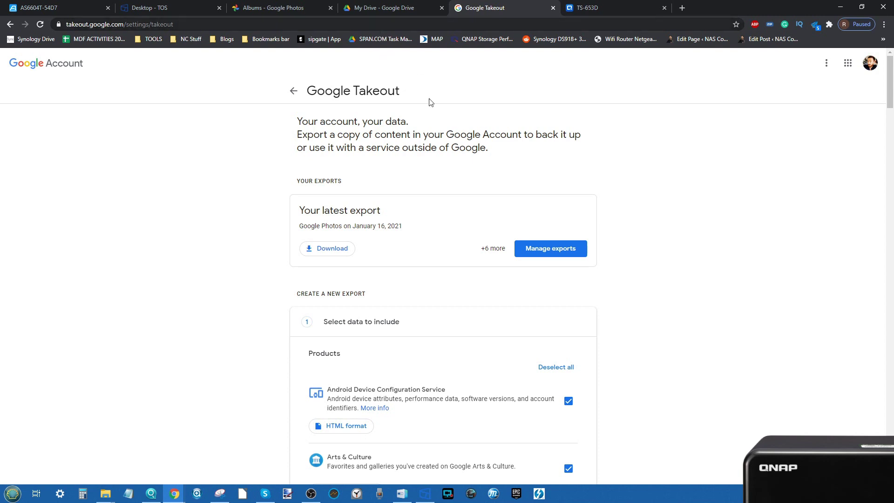
pyautogui.scroll(-10, 432, 105)
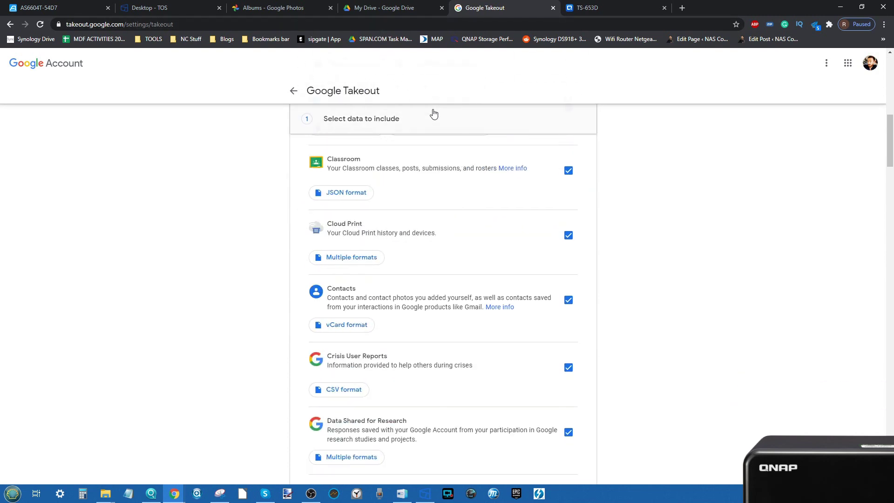
# Step: Deselect all products for the new export and include only Google Photos
pyautogui.scroll(10, 433, 114)
pyautogui.click(556, 368)
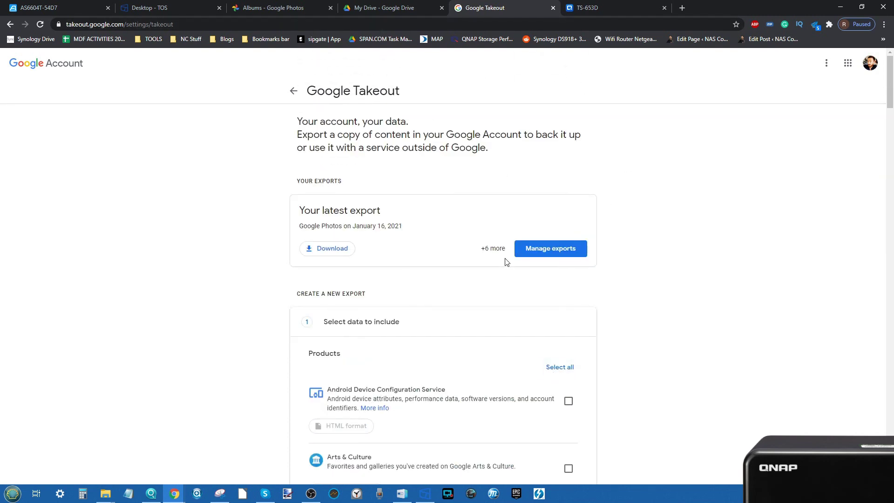
pyautogui.scroll(-2, 507, 260)
pyautogui.scroll(-15, 470, 268)
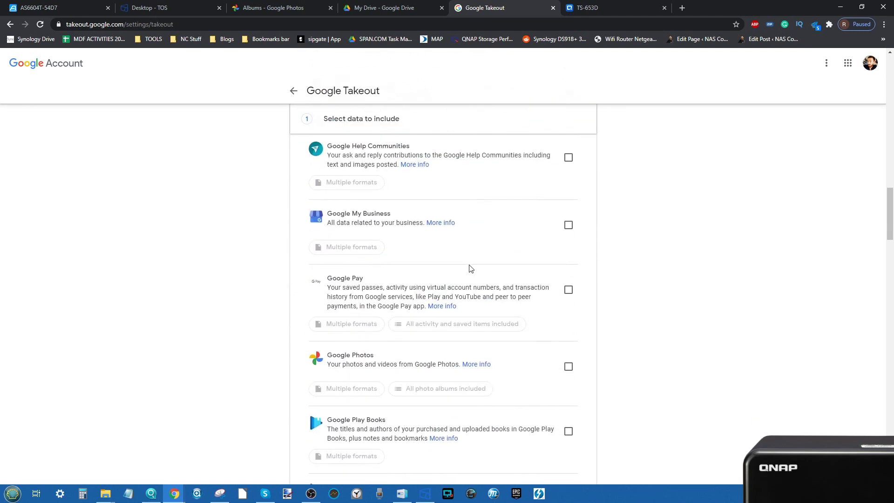
pyautogui.scroll(-2, 469, 268)
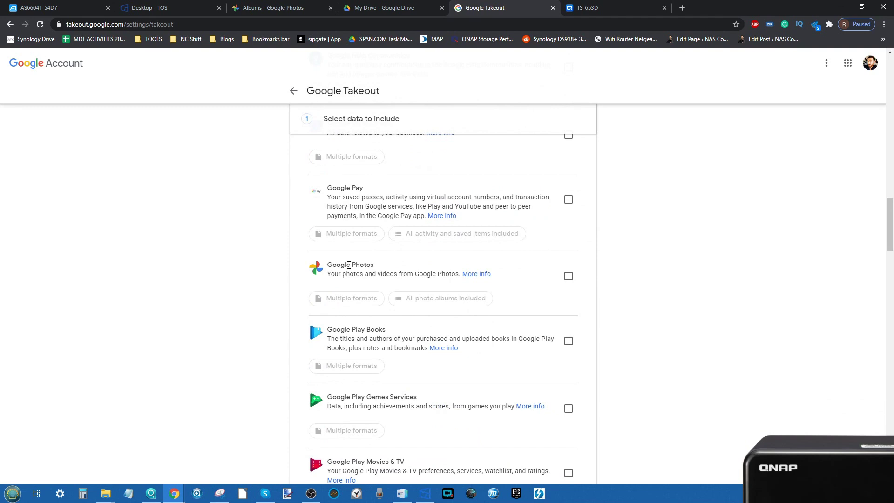
pyautogui.click(569, 275)
pyautogui.click(569, 276)
pyautogui.click(574, 276)
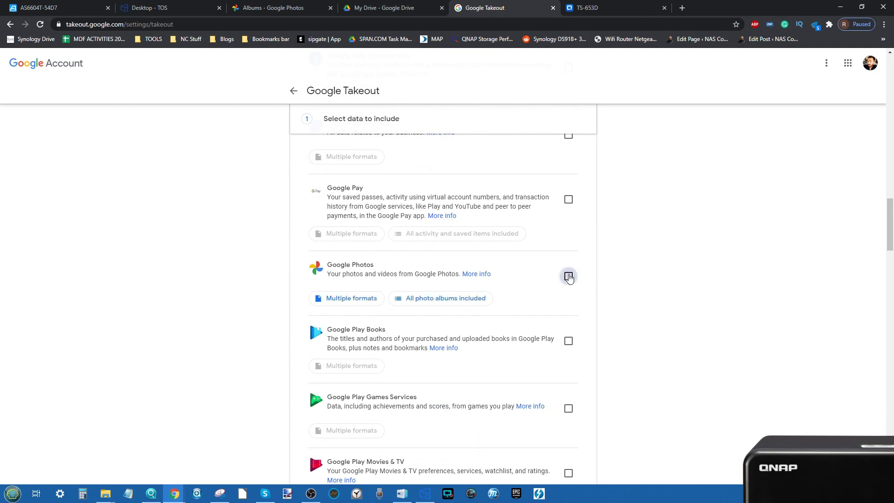
# Step: Look over the remaining products, including Drive, and proceed to the export's file type, frequency and destination settings
pyautogui.scroll(10, 627, 309)
pyautogui.scroll(1, 629, 311)
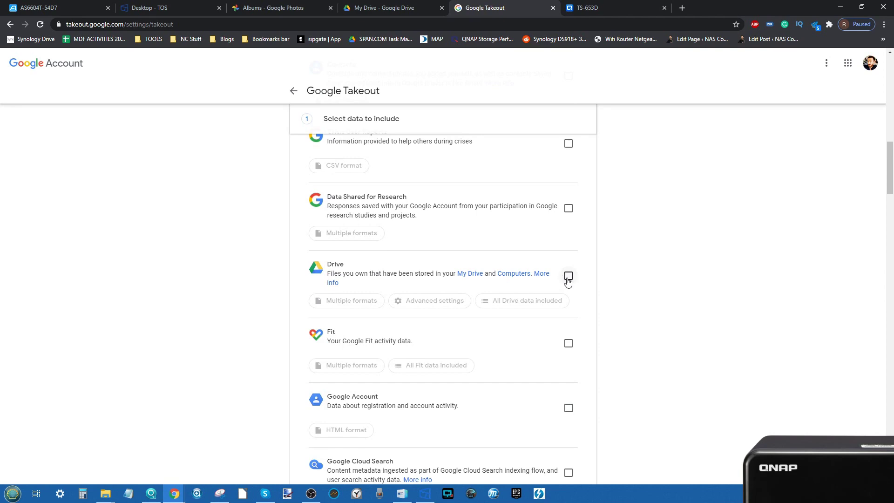
pyautogui.scroll(-5, 577, 290)
pyautogui.scroll(-20, 576, 290)
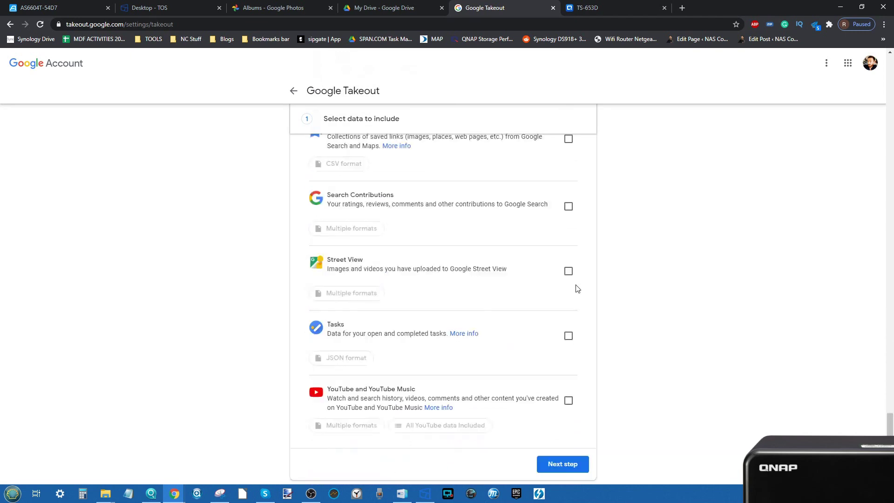
pyautogui.scroll(-2, 576, 289)
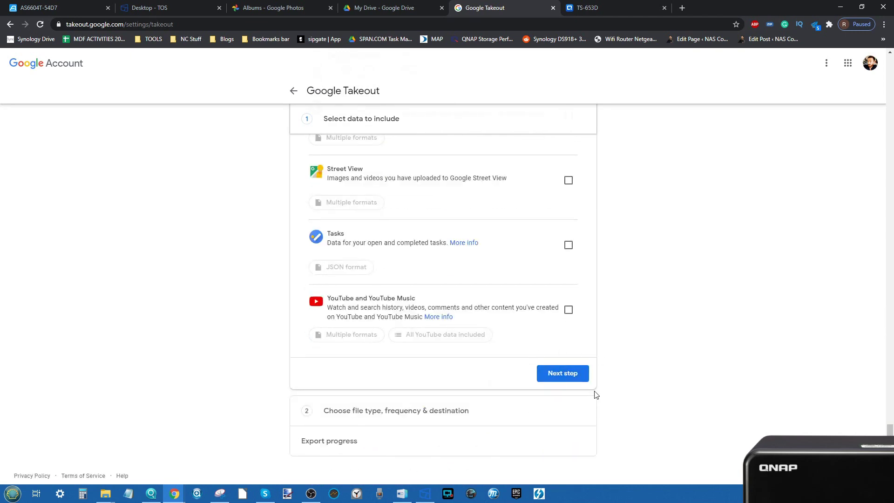
pyautogui.click(564, 374)
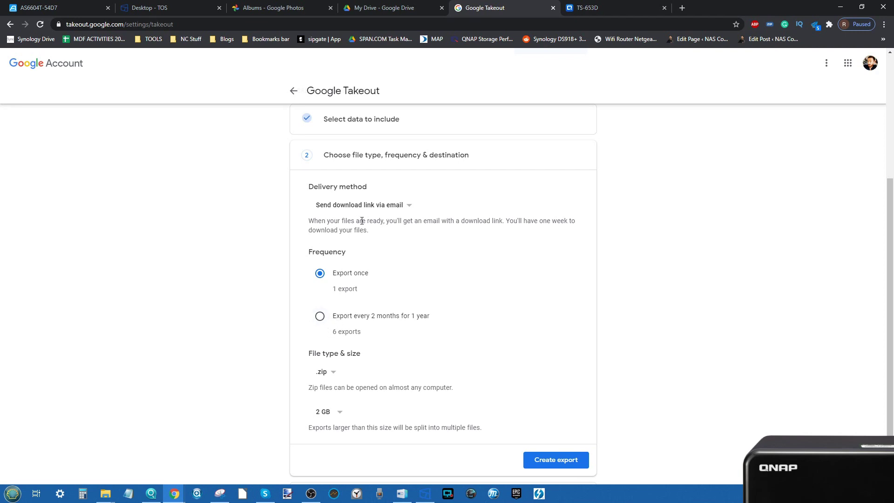
# Step: Review the available delivery methods, archive file types and split sizes, keeping the email download link, .zip and 2 GB
pyautogui.click(372, 205)
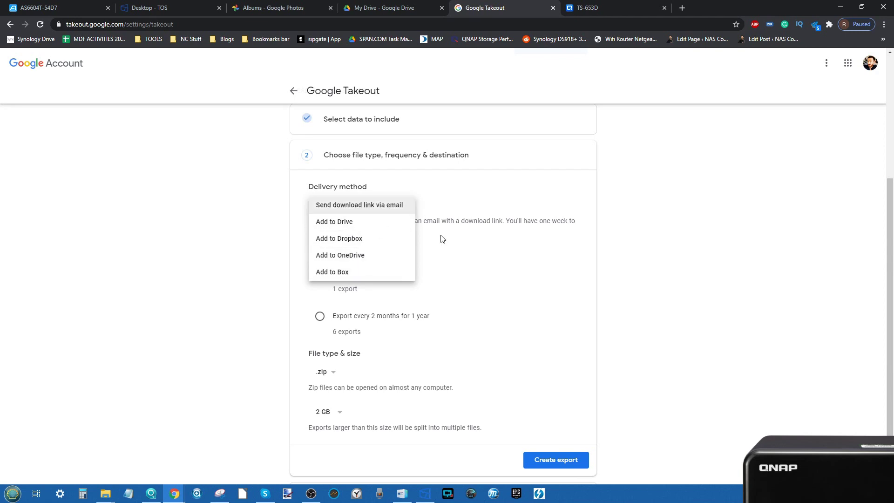
pyautogui.click(463, 255)
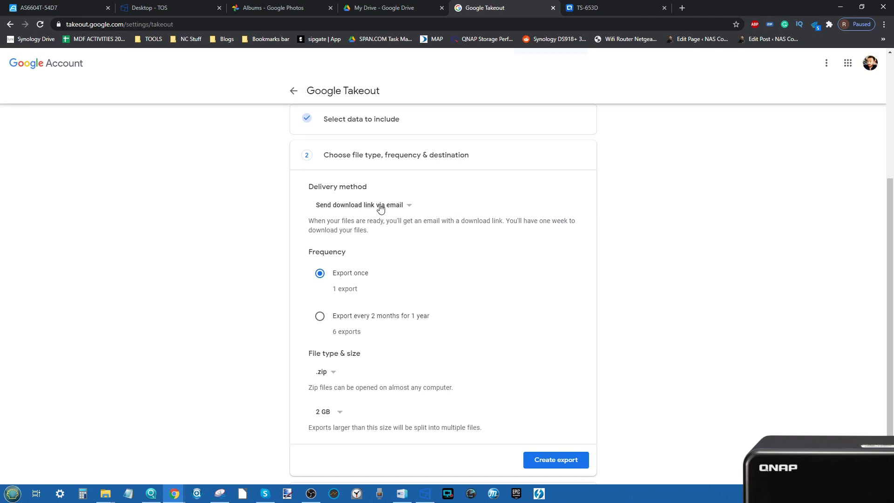
pyautogui.click(326, 376)
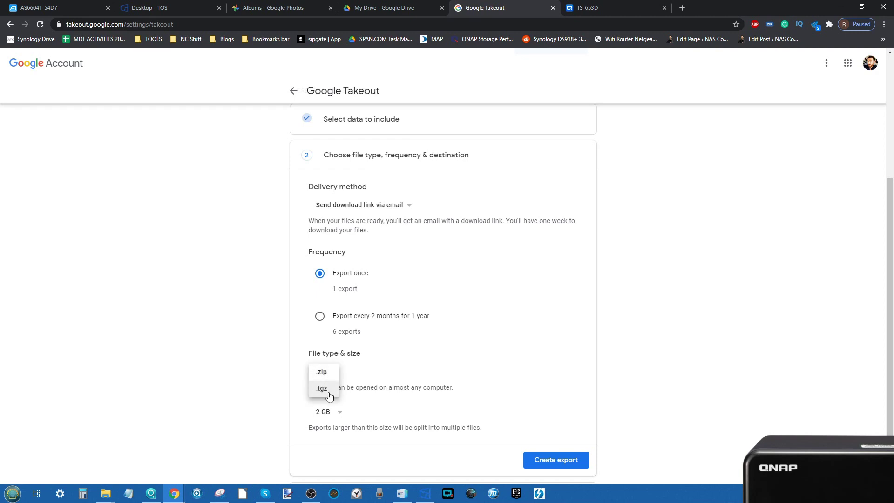
pyautogui.click(413, 345)
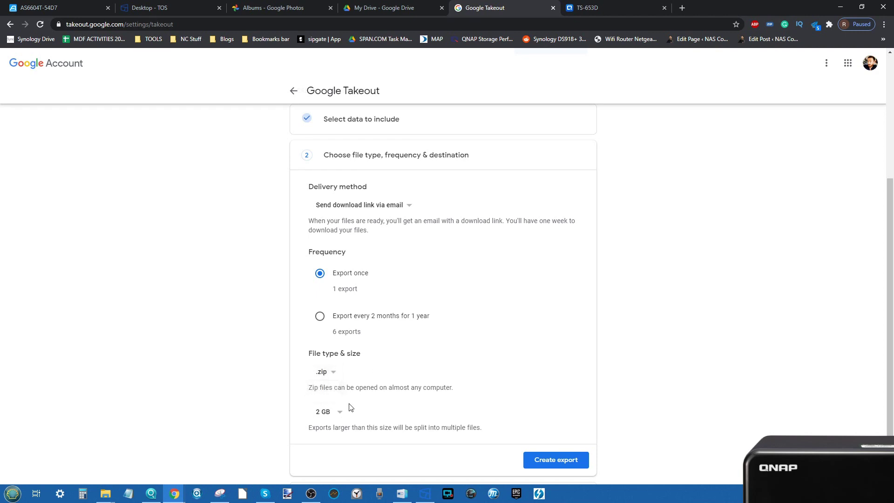
pyautogui.click(329, 417)
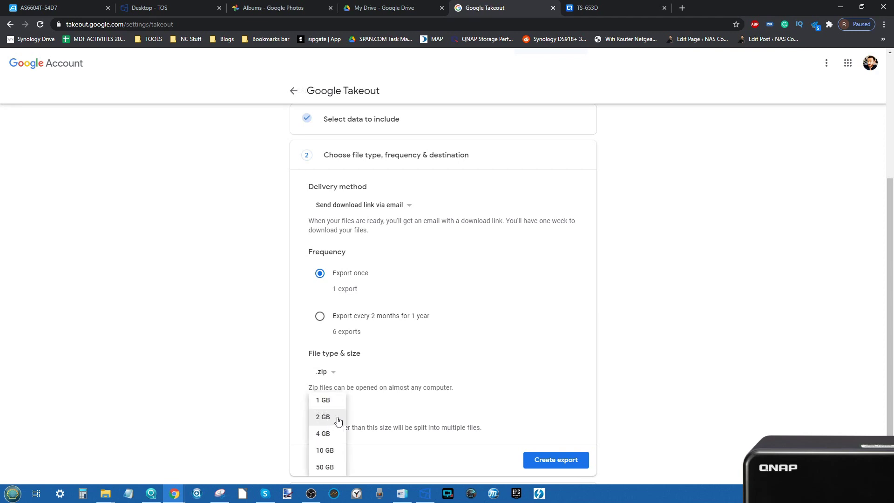
pyautogui.click(371, 413)
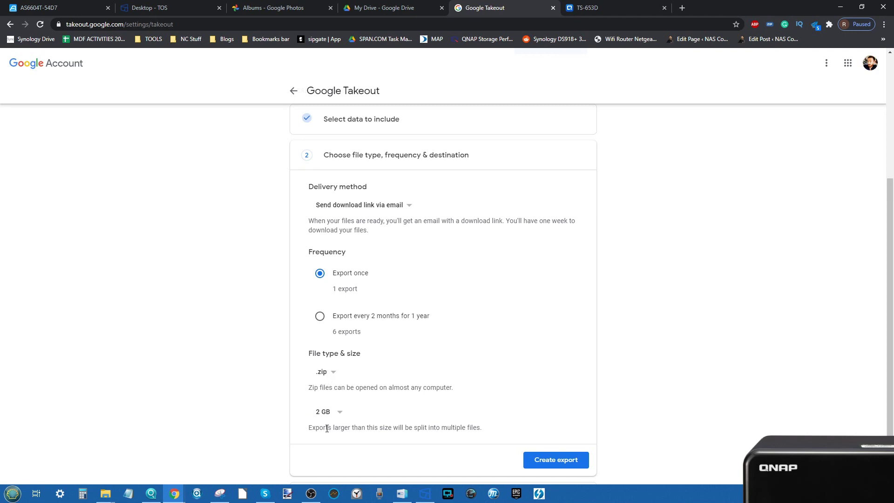
# Step: Create the Google Photos export and read its progress notice about how long it can take
pyautogui.click(564, 466)
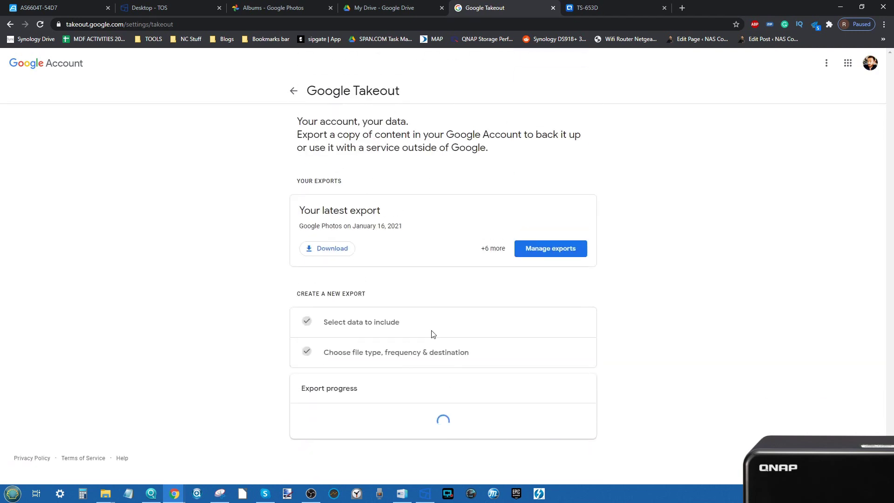
pyautogui.scroll(-1, 451, 366)
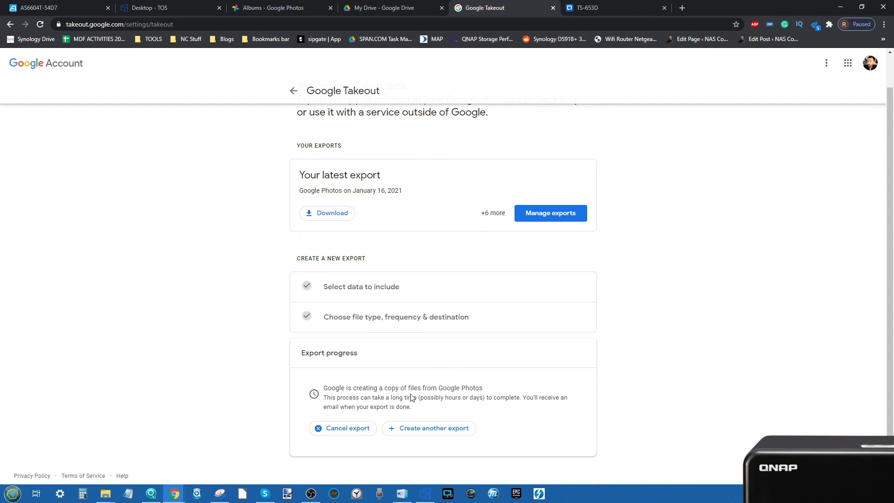
pyautogui.moveTo(423, 401); pyautogui.dragTo(484, 398)
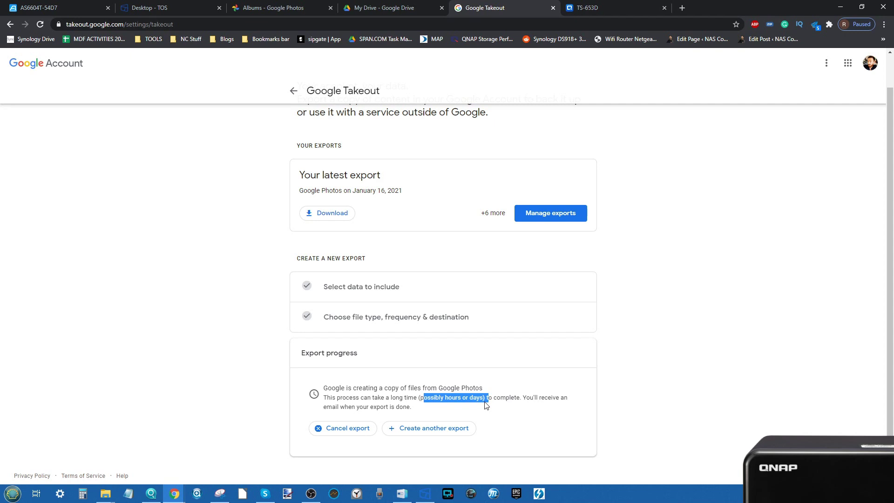
pyautogui.click(482, 397)
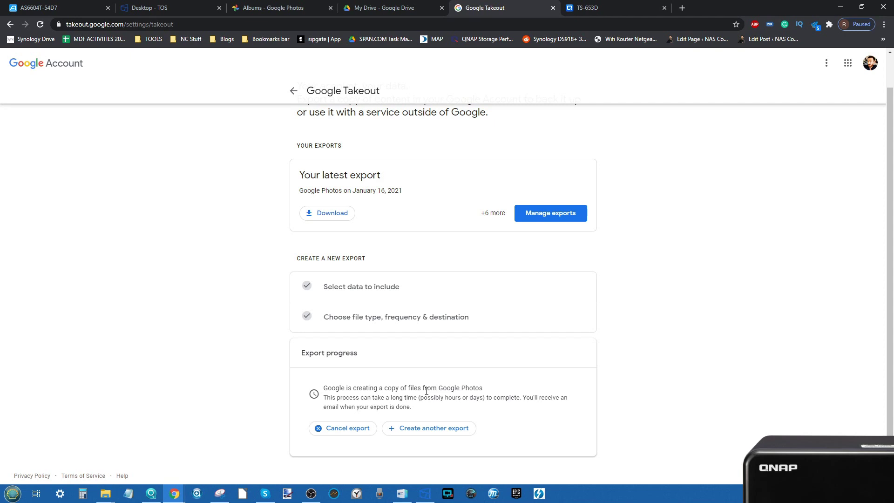
# Step: Look through the Test album in Google Photos and My Drive in Google Drive, and return to the list of exports
pyautogui.click(278, 5)
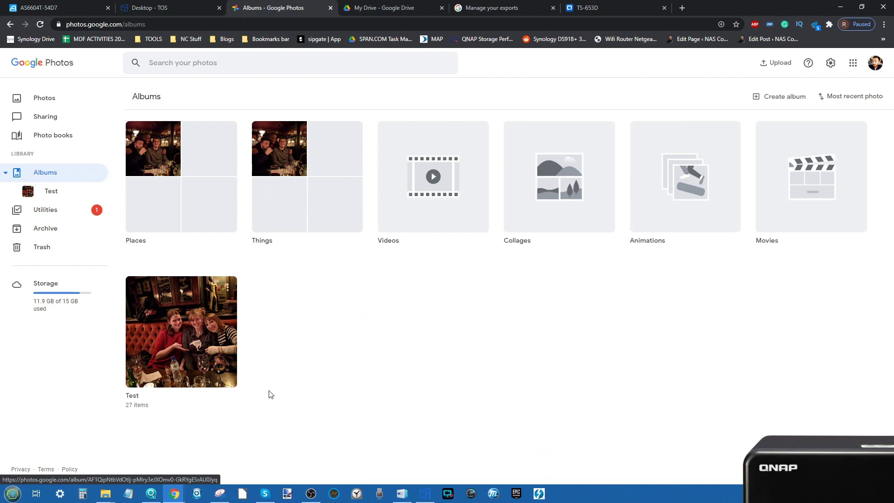
pyautogui.click(177, 323)
pyautogui.scroll(-12, 455, 231)
pyautogui.scroll(8, 455, 230)
pyautogui.scroll(3, 455, 230)
pyautogui.click(387, 8)
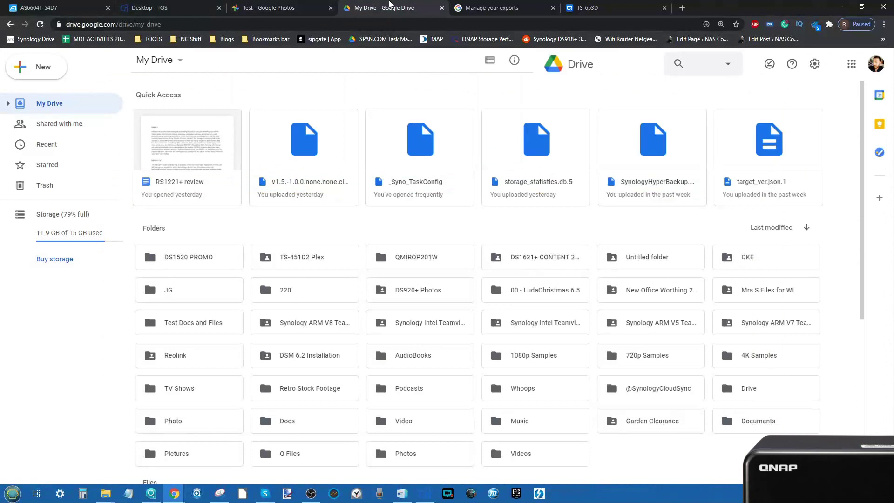
pyautogui.click(513, 5)
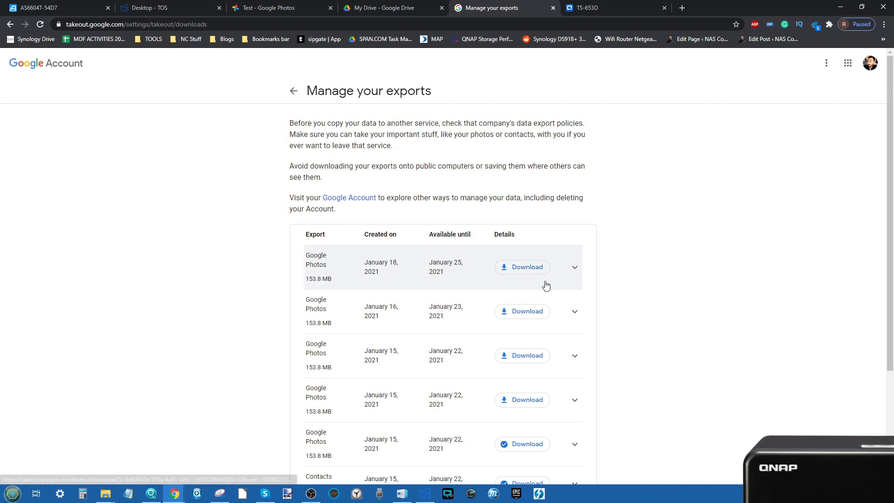
# Step: Switch to the Downloads folder in File Explorer and extract the archive takeout-20210116T104008Z-001 into a folder of the same name
pyautogui.moveTo(105, 494)
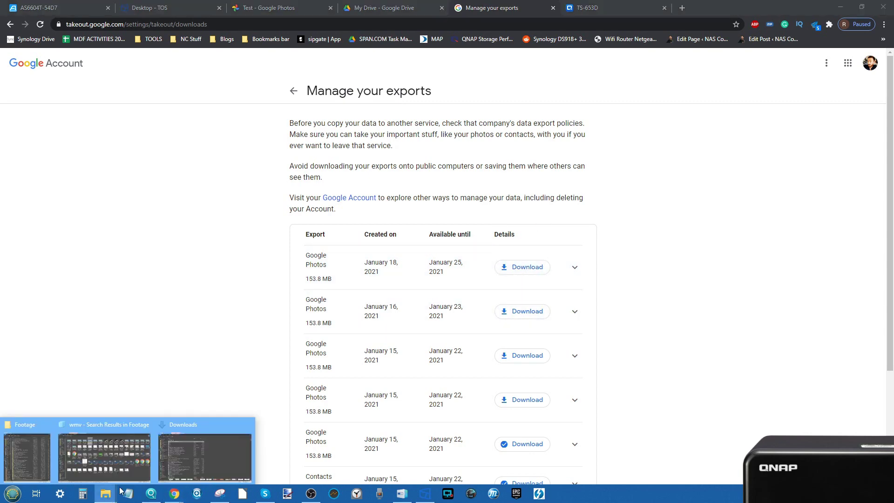
pyautogui.click(210, 447)
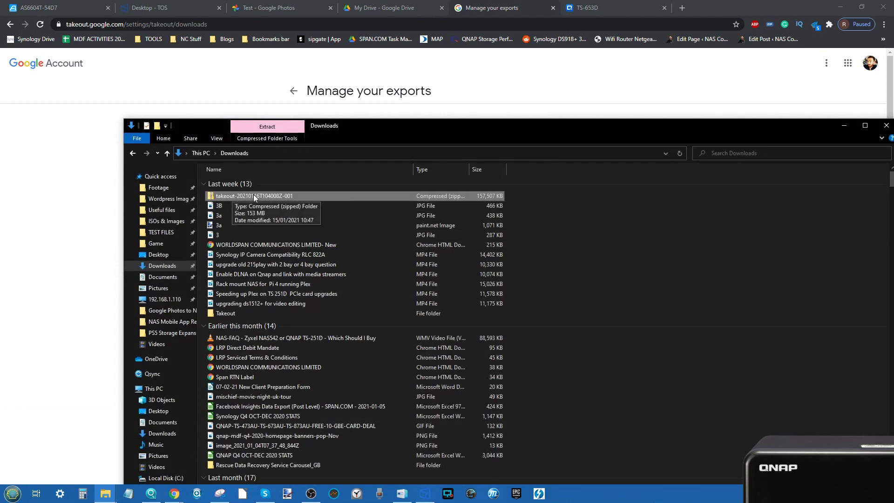
pyautogui.rightClick(254, 197)
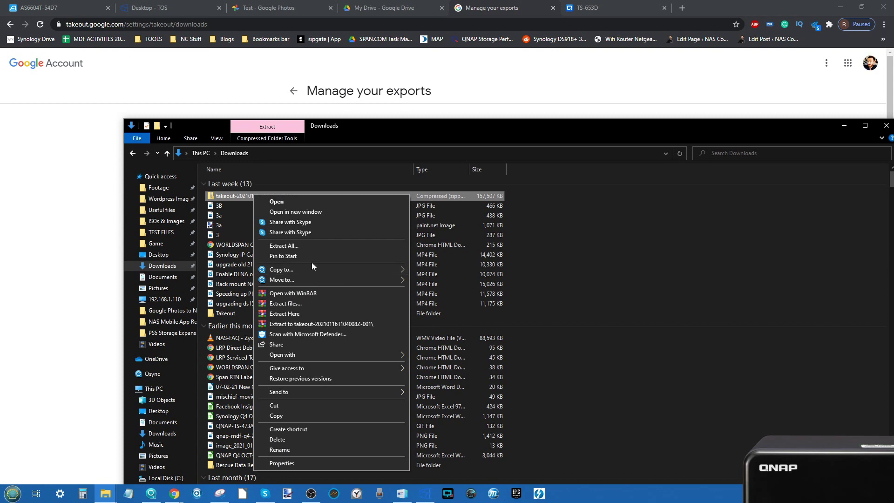
pyautogui.click(318, 325)
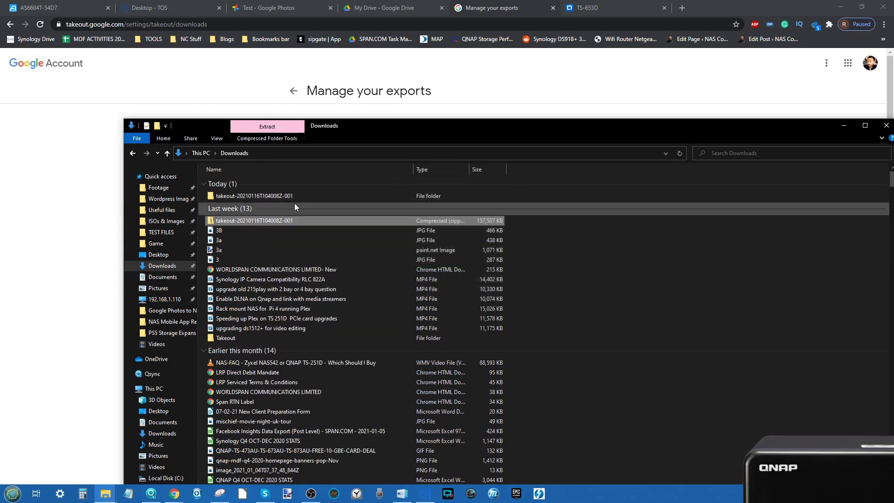
# Step: Open the extracted Takeout's Google Photos folder and examine the files in Photos from 2017 and Photos from 2018
pyautogui.doubleClick(239, 197)
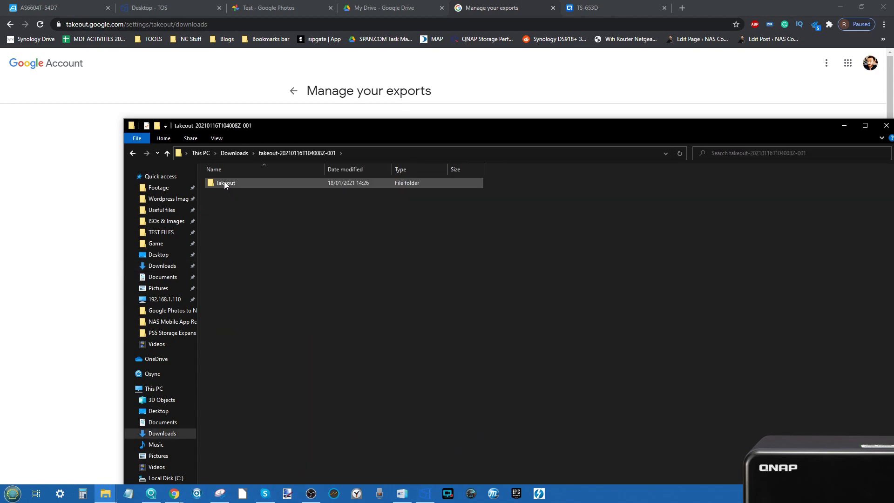
pyautogui.doubleClick(225, 181)
pyautogui.doubleClick(242, 182)
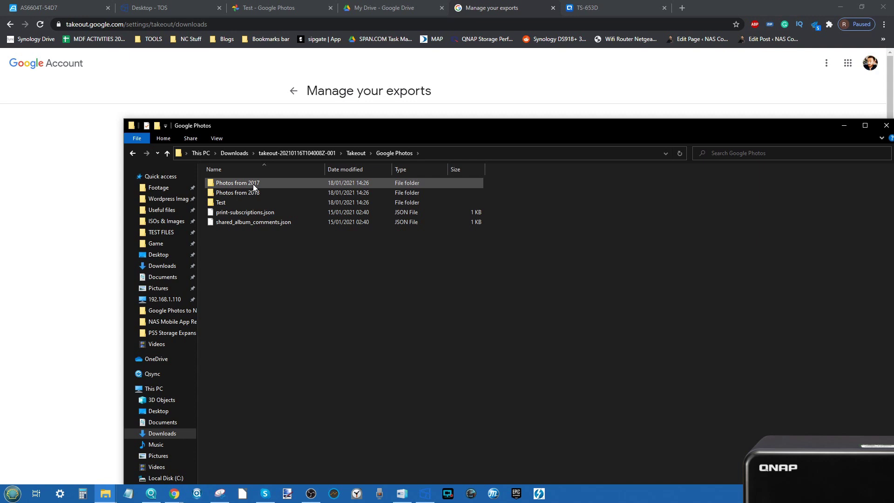
pyautogui.click(244, 193)
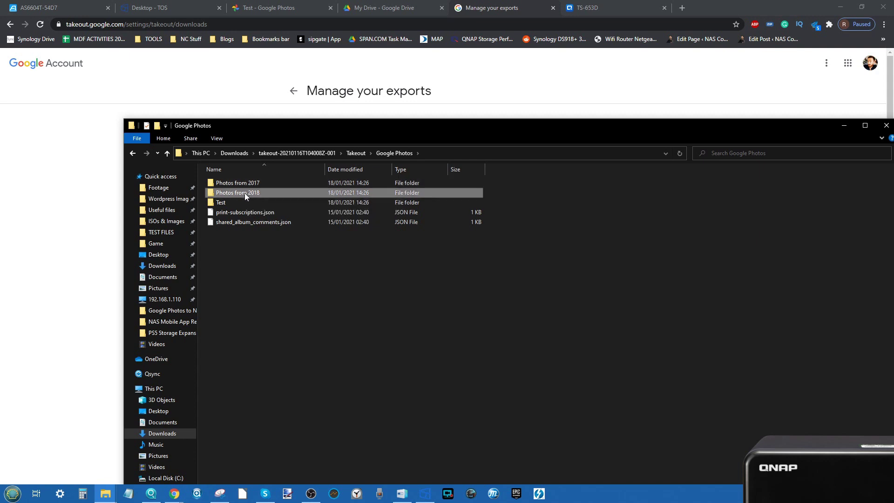
pyautogui.click(253, 185)
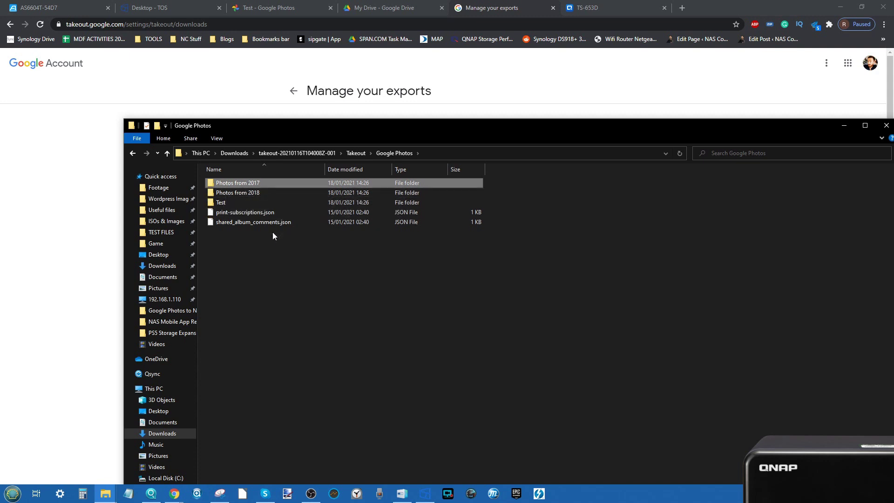
pyautogui.doubleClick(273, 183)
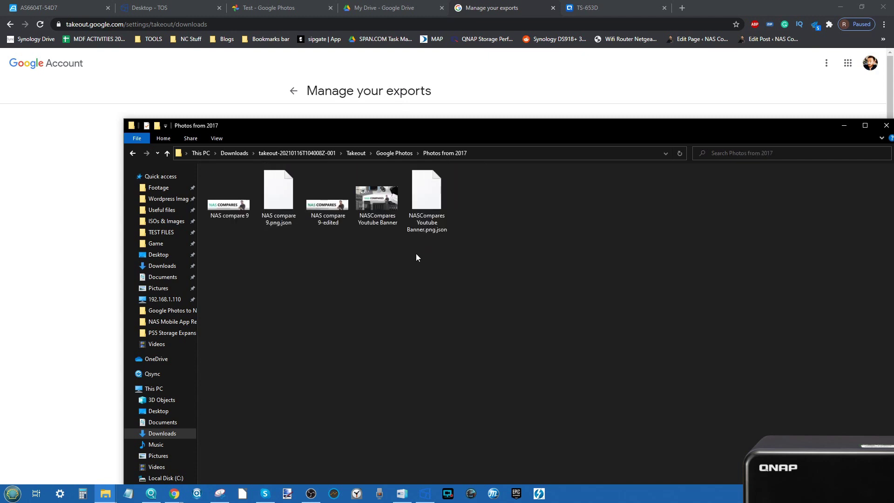
pyautogui.click(387, 154)
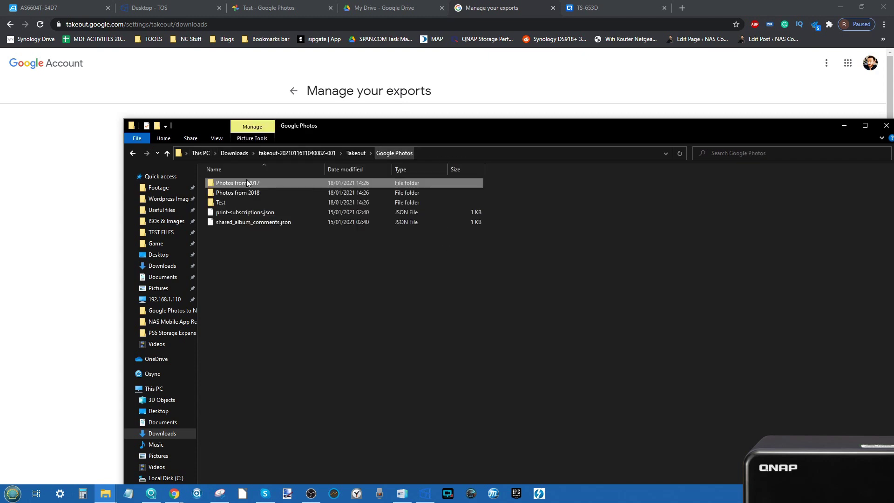
pyautogui.doubleClick(235, 193)
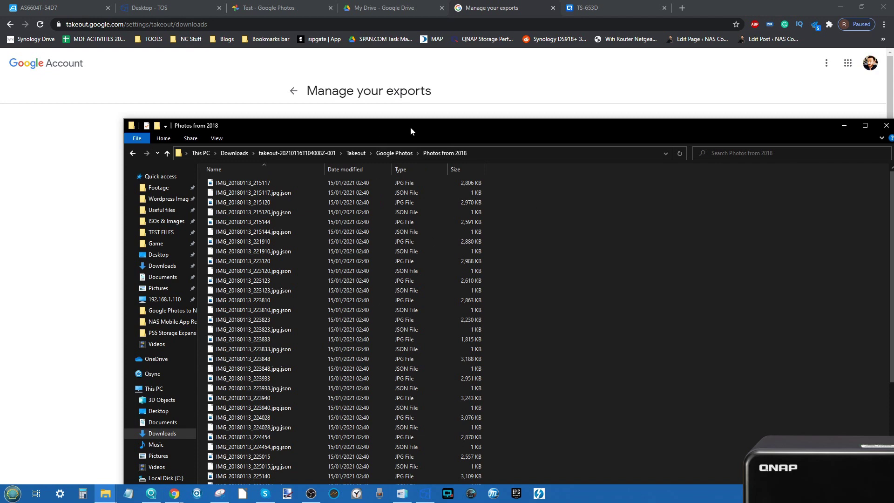
pyautogui.click(400, 153)
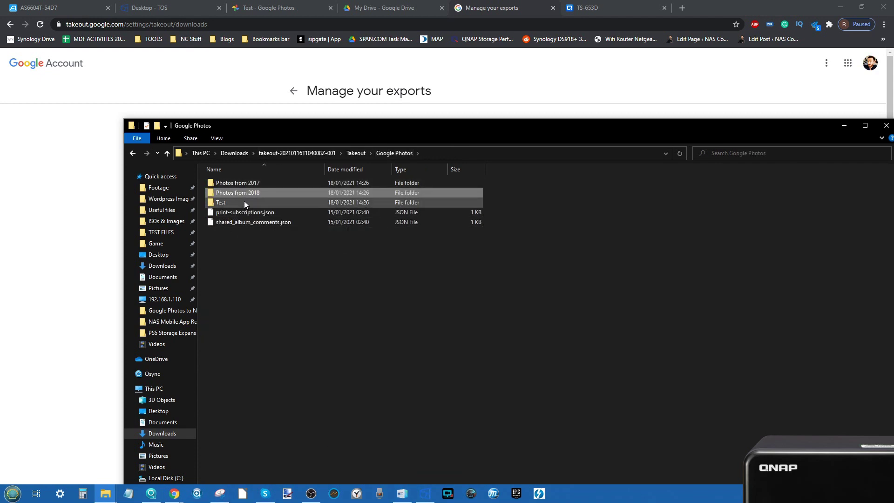
# Step: Minimise the File Explorer window and switch to the TS-653D NAS desktop in the browser
pyautogui.click(845, 125)
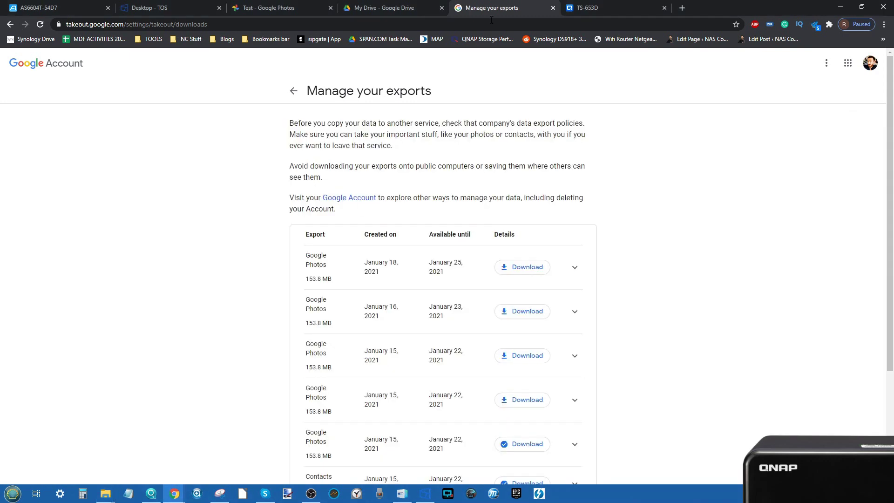
pyautogui.click(597, 6)
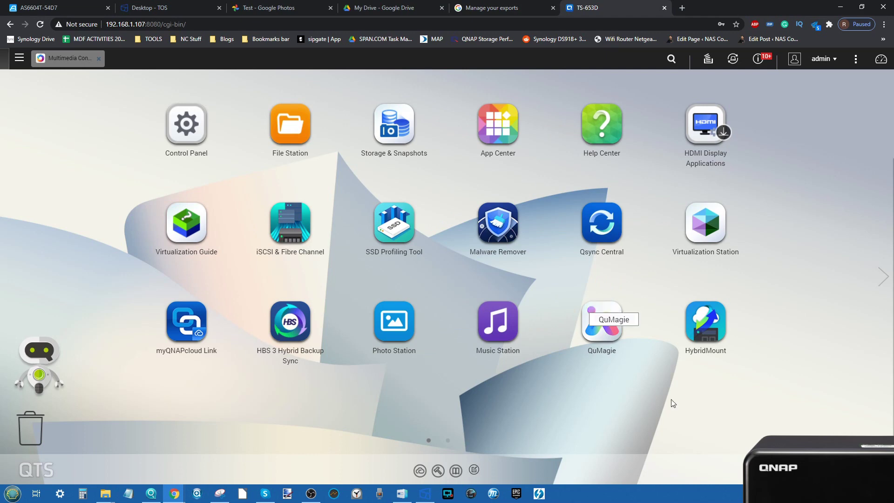
# Step: Upload the Photos from 2017 and Photos from 2018 folders into Multimedia/Pictures in File Station, with the Rename duplicate files option
pyautogui.click(289, 122)
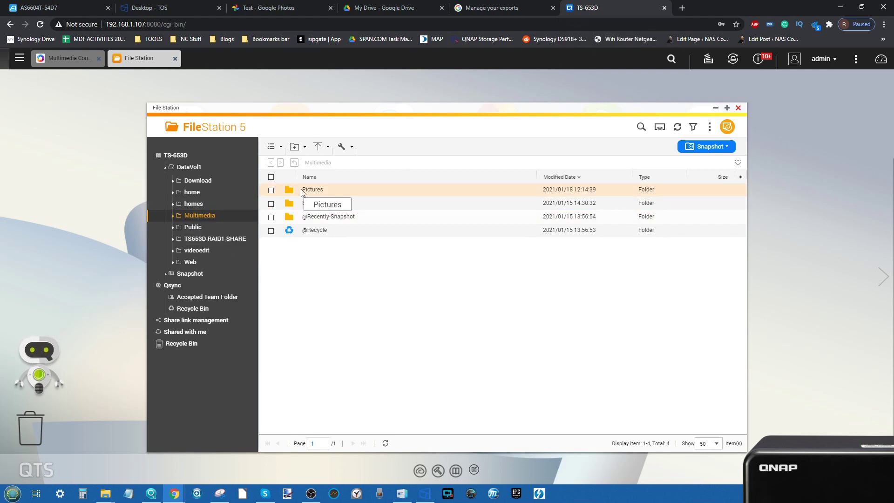
pyautogui.doubleClick(313, 191)
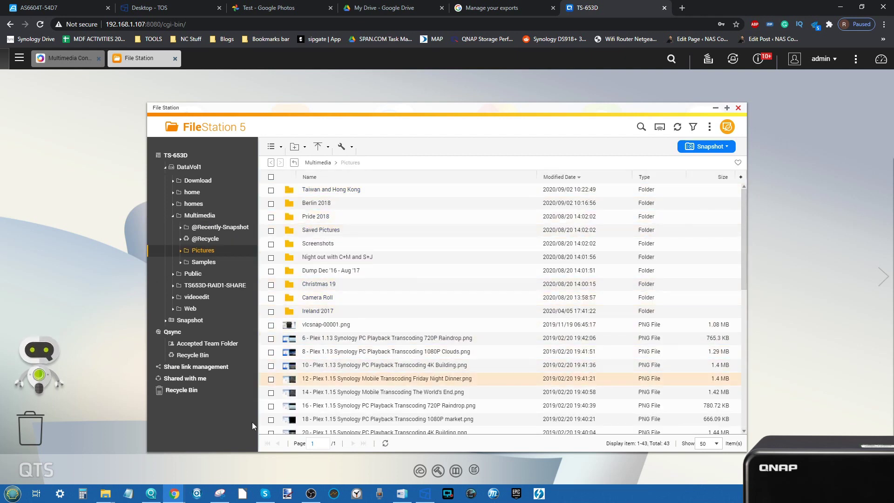
pyautogui.click(106, 495)
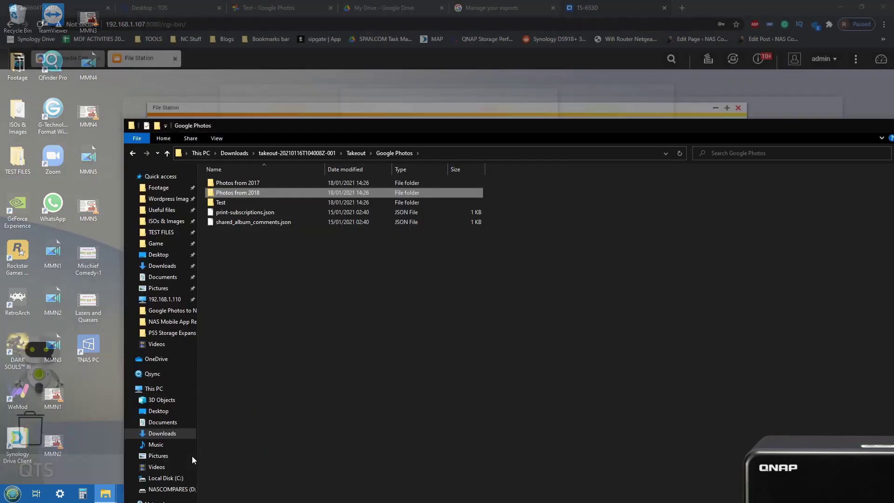
pyautogui.click(192, 456)
pyautogui.moveTo(335, 188); pyautogui.dragTo(317, 188)
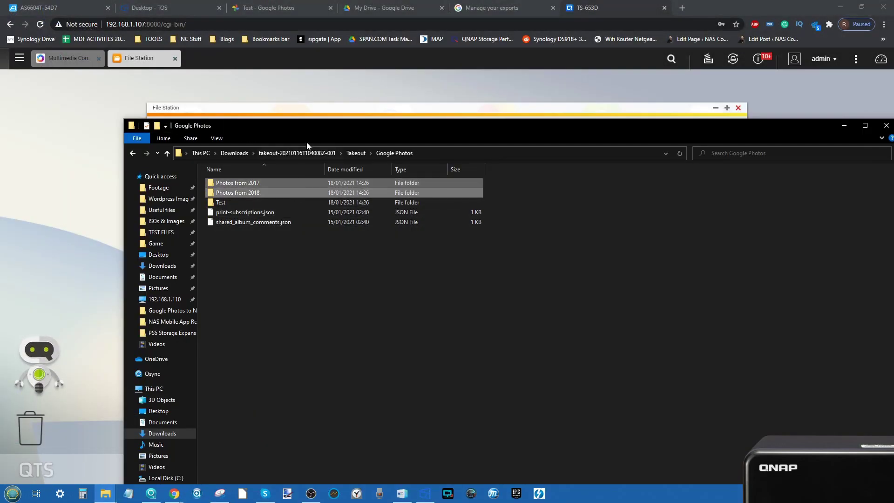
pyautogui.moveTo(312, 125); pyautogui.dragTo(717, 157)
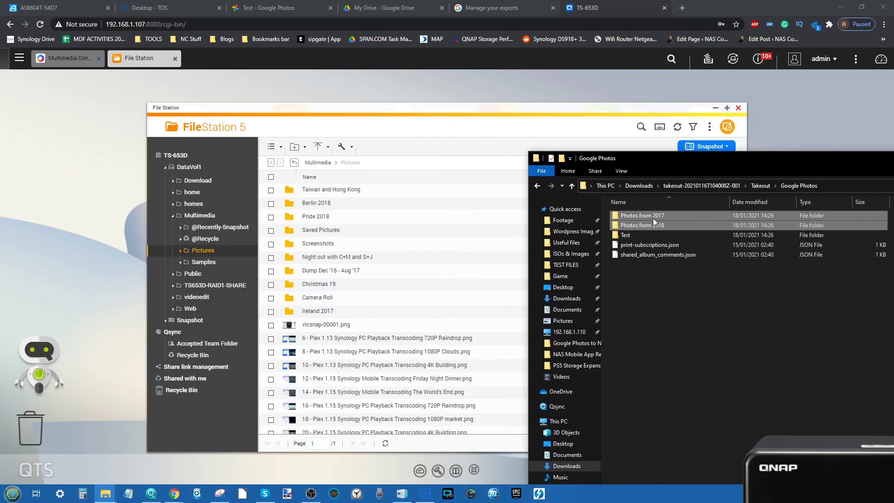
pyautogui.moveTo(651, 220); pyautogui.dragTo(326, 280)
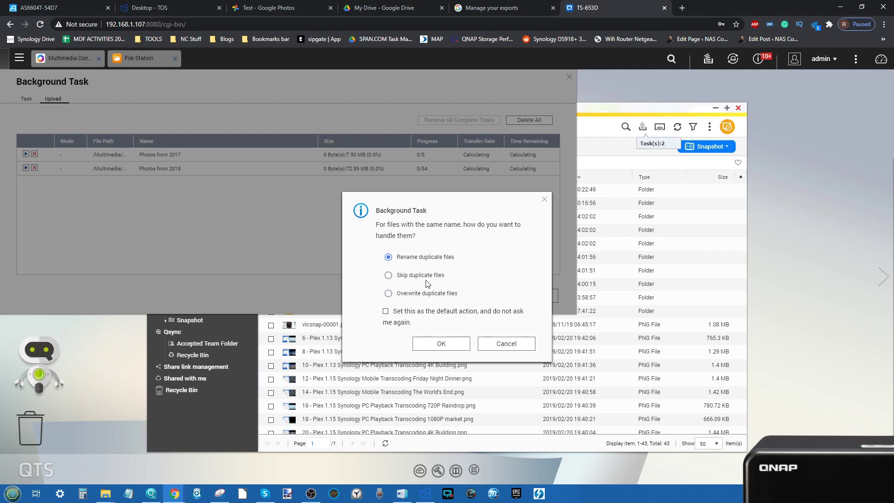
pyautogui.click(446, 345)
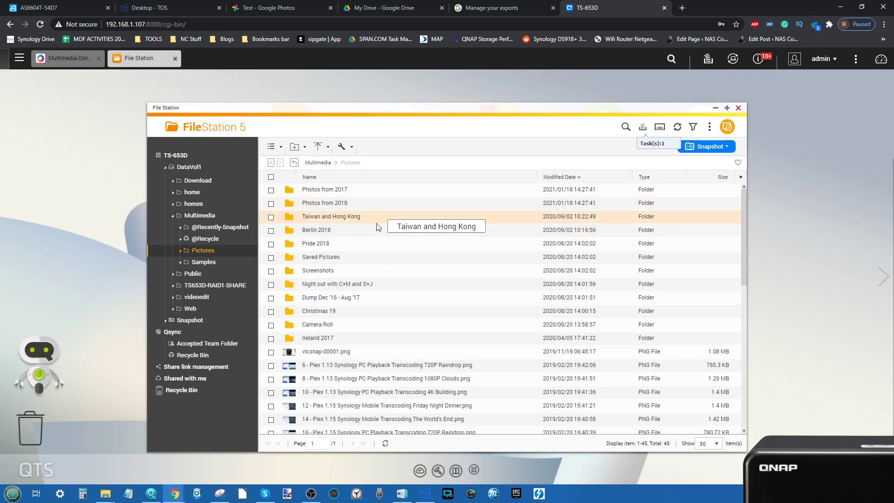
# Step: Check File Station's background task list and close it
pyautogui.click(650, 130)
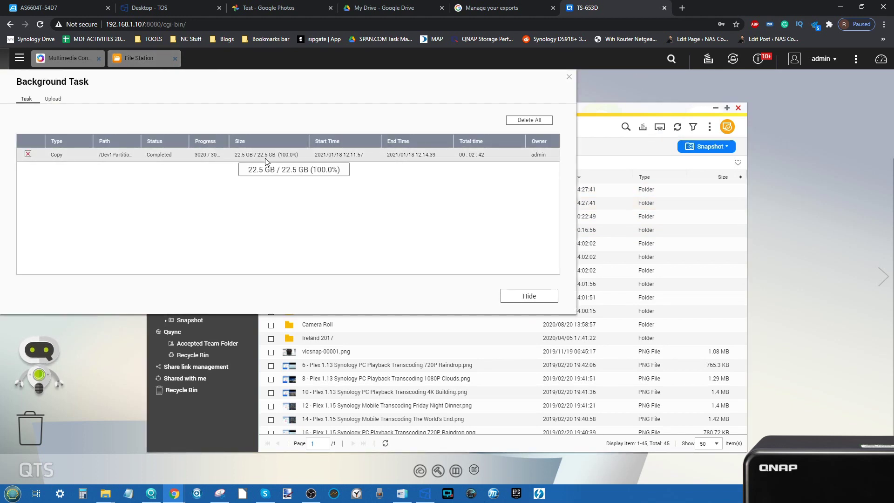
pyautogui.click(569, 76)
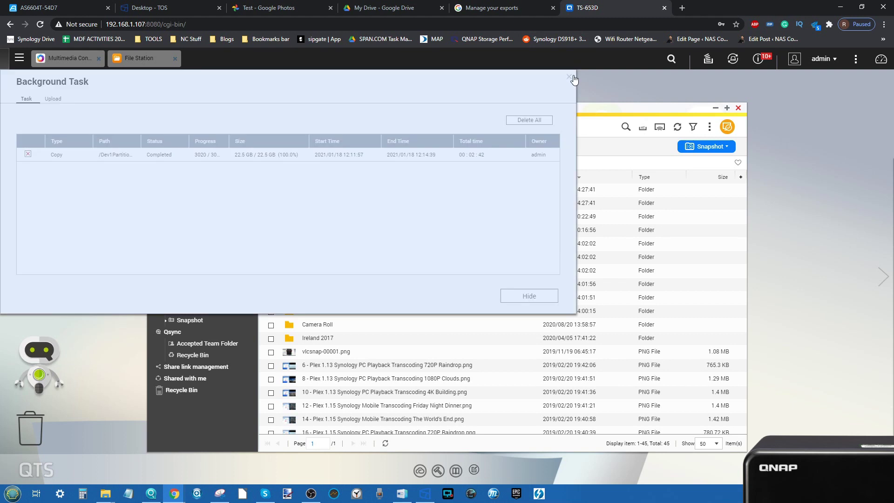
pyautogui.click(570, 79)
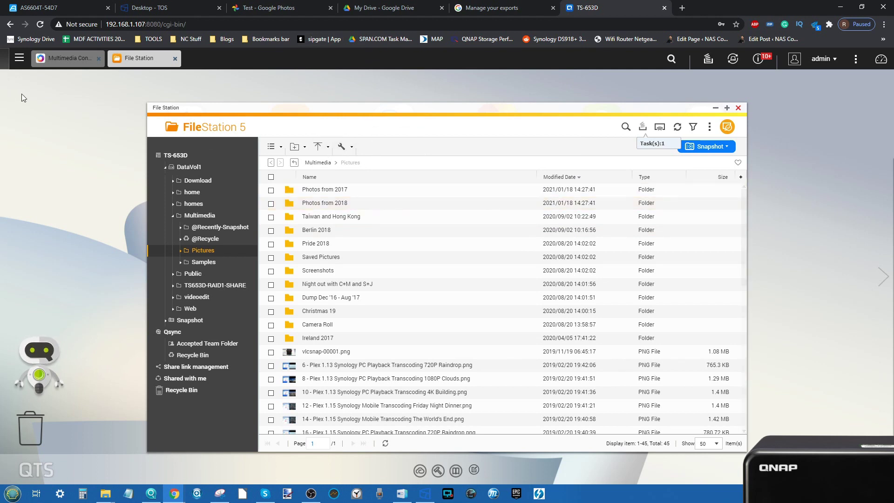
# Step: Open QuMagie from the NAS's application list and return to the TS-653D desktop
pyautogui.click(19, 59)
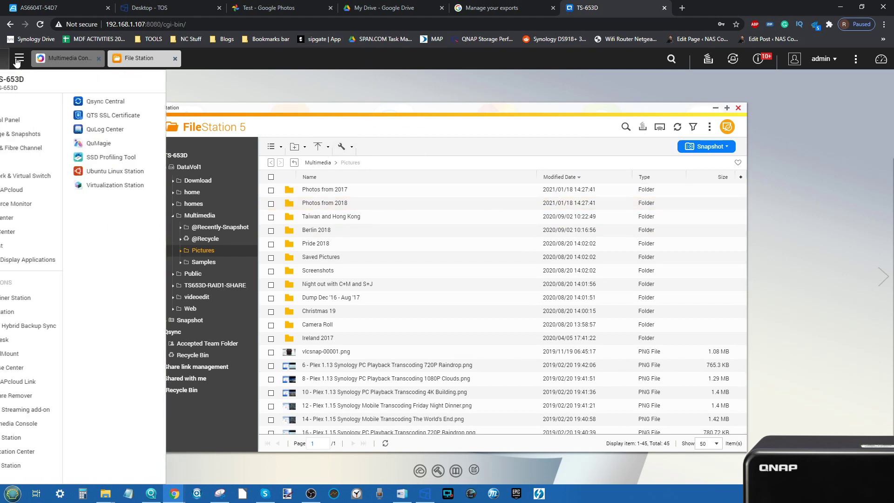
pyautogui.click(131, 143)
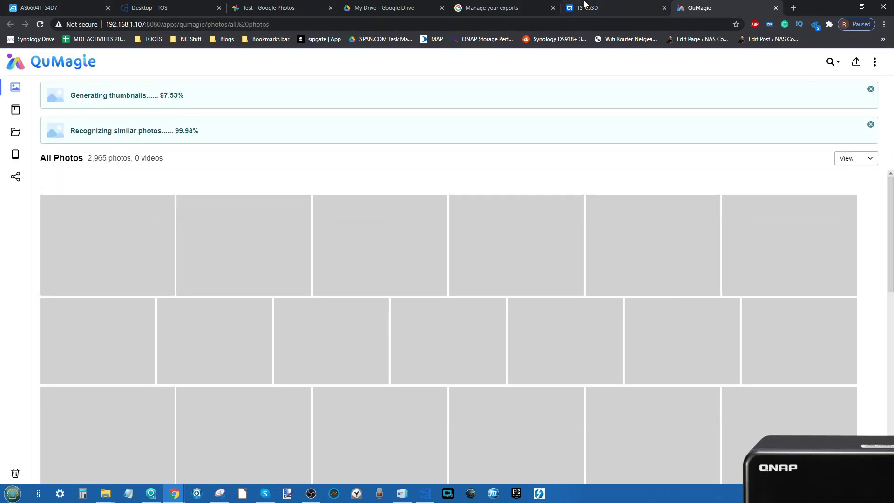
pyautogui.hotkey('ctrl', 'shift', 'Tab')
pyautogui.click(352, 161)
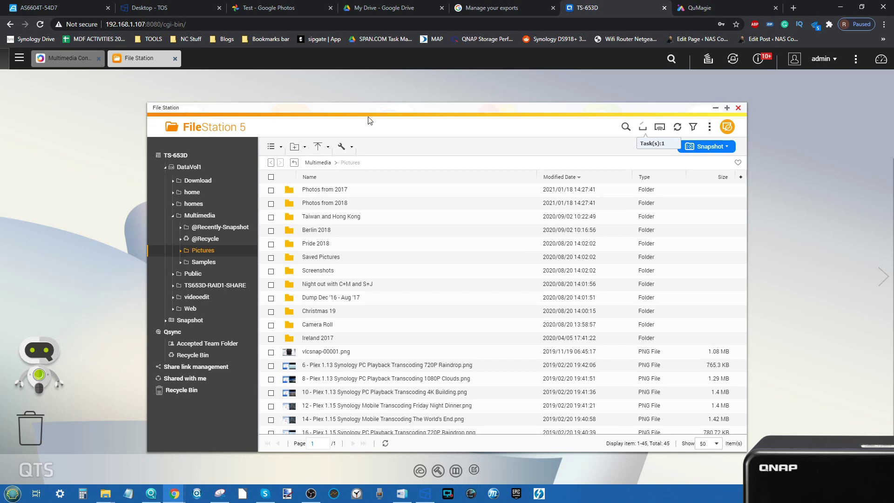
# Step: Open Photo Station, expand 2019 in the shared photos timeline and view the album list
pyautogui.click(19, 57)
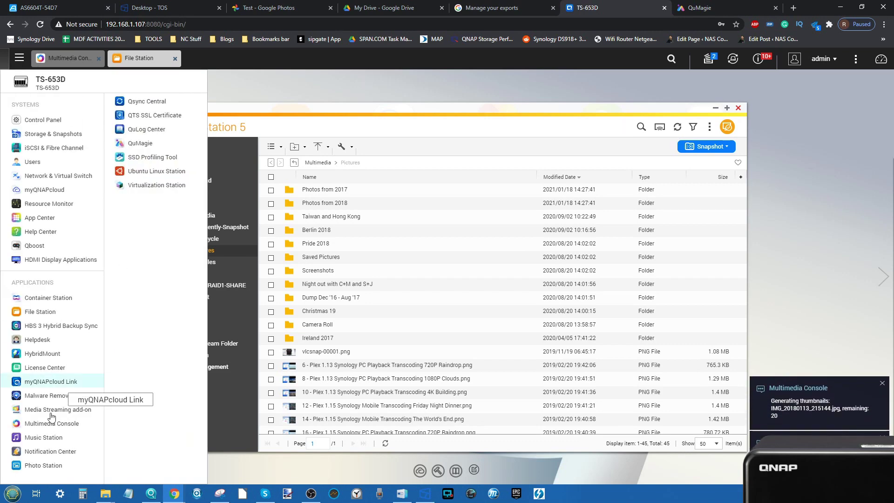
pyautogui.click(45, 464)
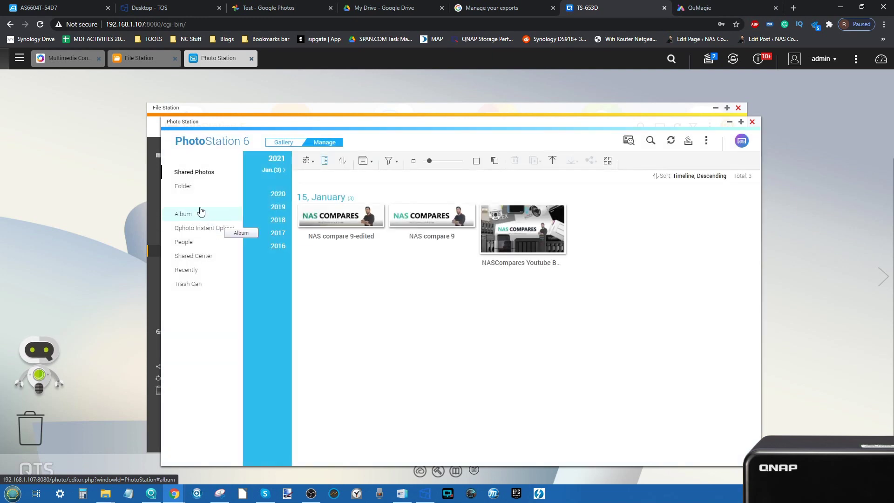
pyautogui.click(279, 207)
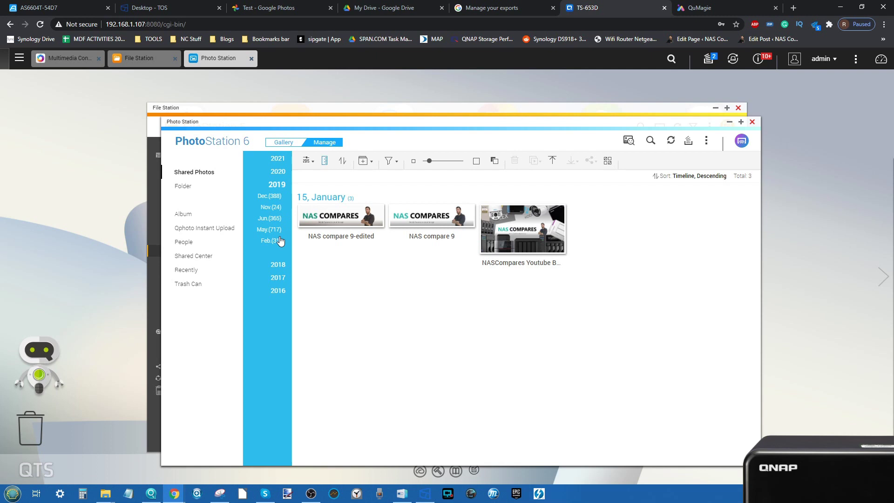
pyautogui.click(193, 215)
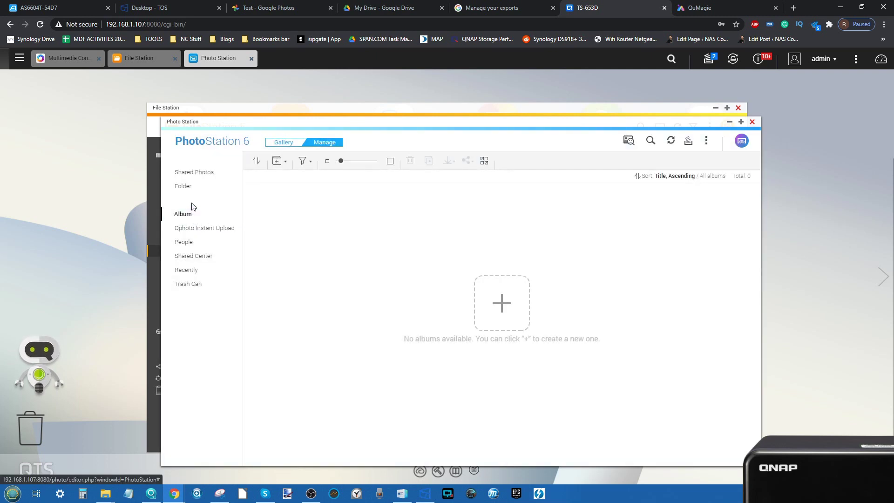
# Step: Browse Photo Station's folders to Multimedia > Pictures > Photos from 2018 and look through its photos
pyautogui.click(182, 187)
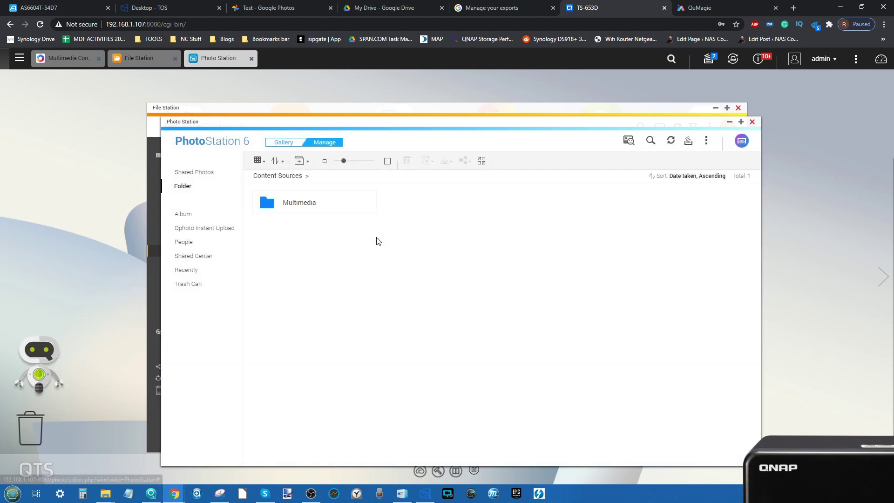
pyautogui.doubleClick(307, 203)
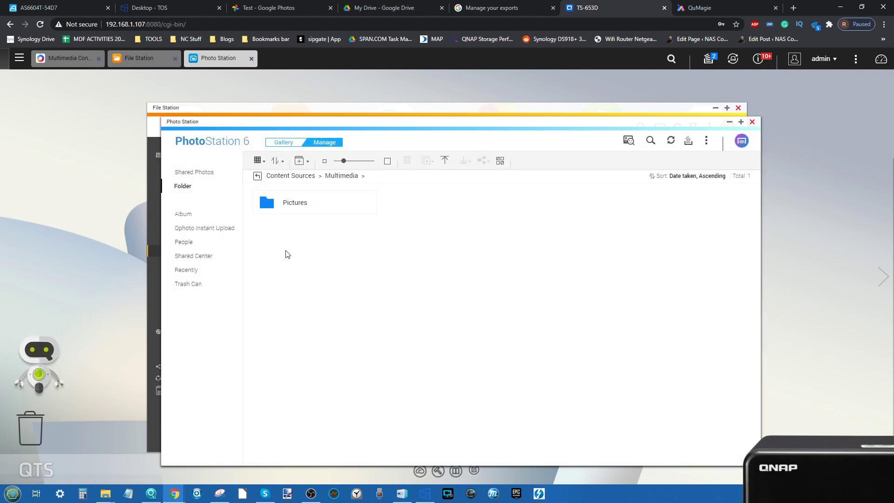
pyautogui.doubleClick(297, 212)
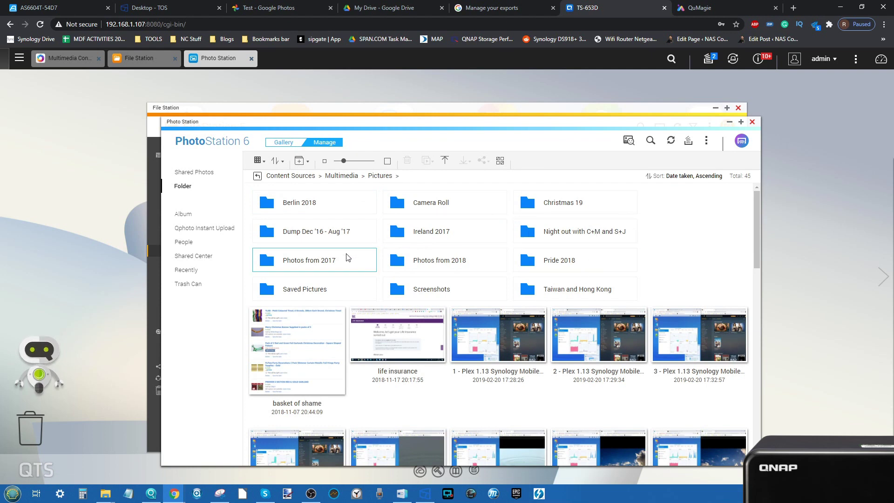
pyautogui.click(315, 261)
pyautogui.click(432, 261)
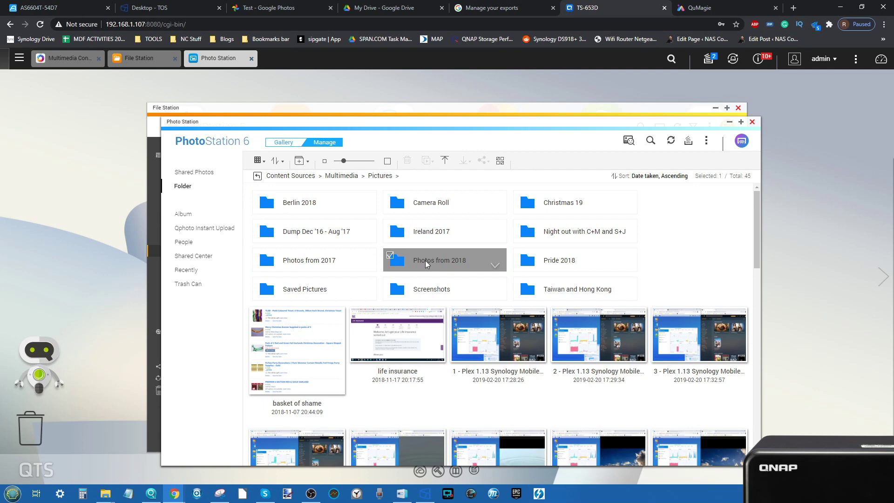
pyautogui.doubleClick(425, 261)
pyautogui.scroll(-1, 426, 337)
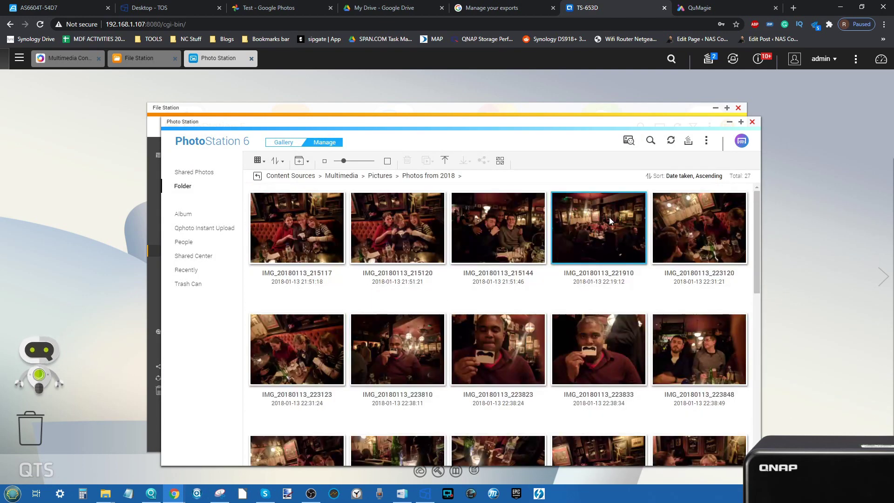
# Step: Switch to QuMagie and view the Photos from 2018 folder in Multimedia/Pictures and the Recently Imported album
pyautogui.click(705, 11)
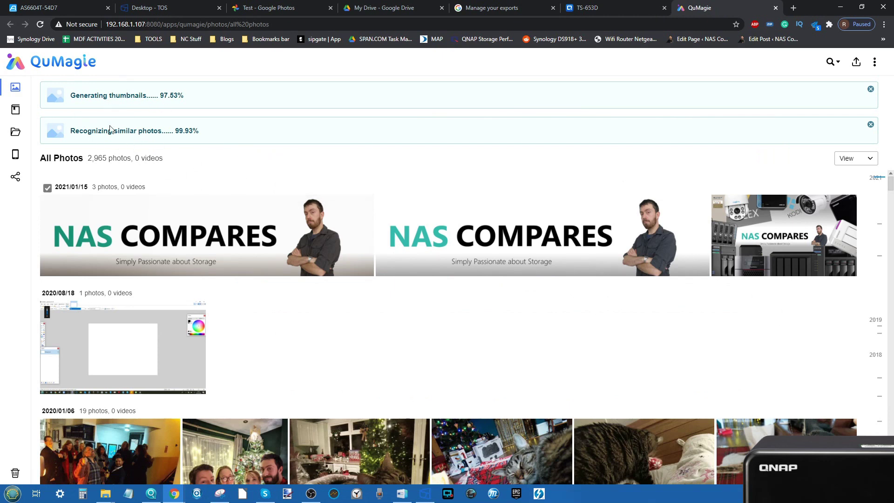
pyautogui.moveTo(14, 112)
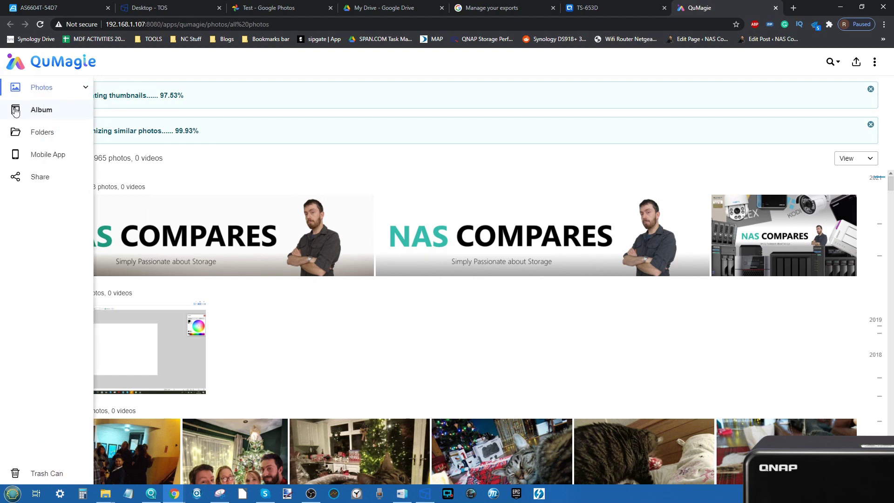
pyautogui.click(38, 135)
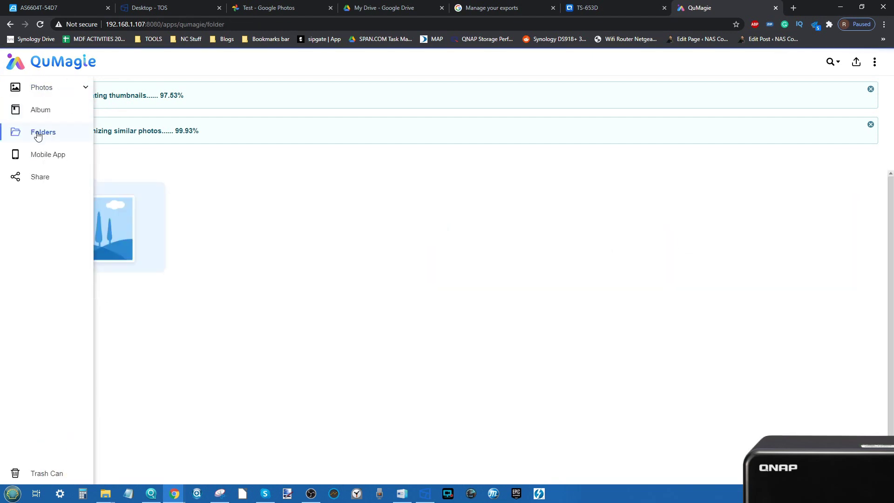
pyautogui.click(120, 251)
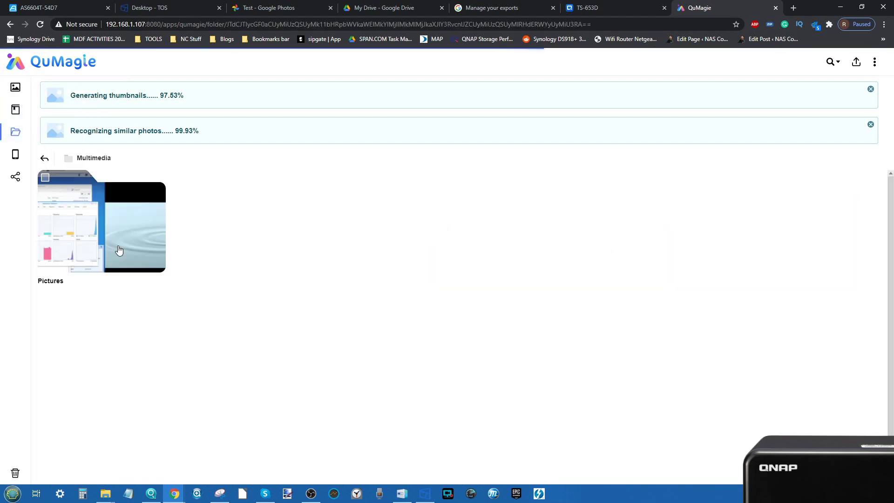
pyautogui.click(141, 229)
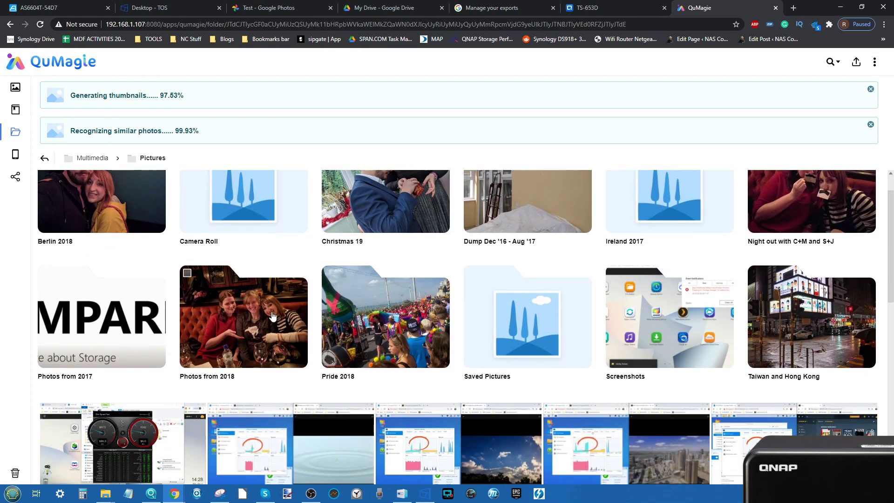
pyautogui.click(196, 326)
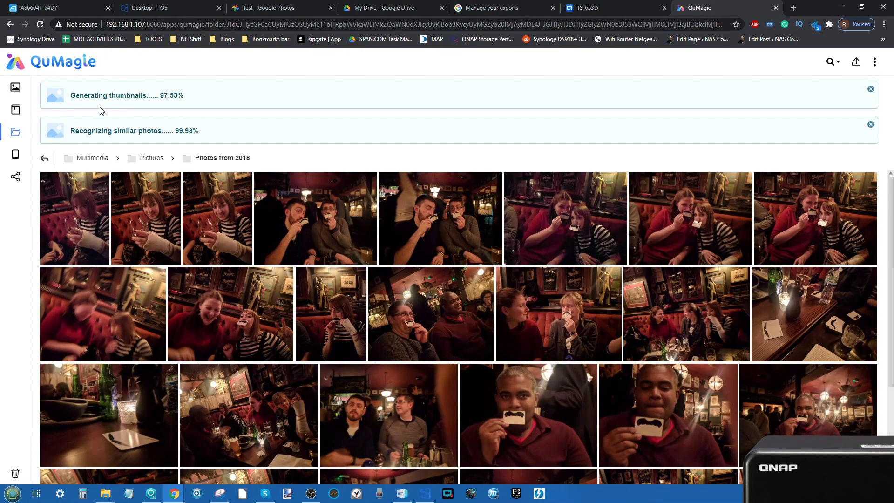
pyautogui.click(16, 110)
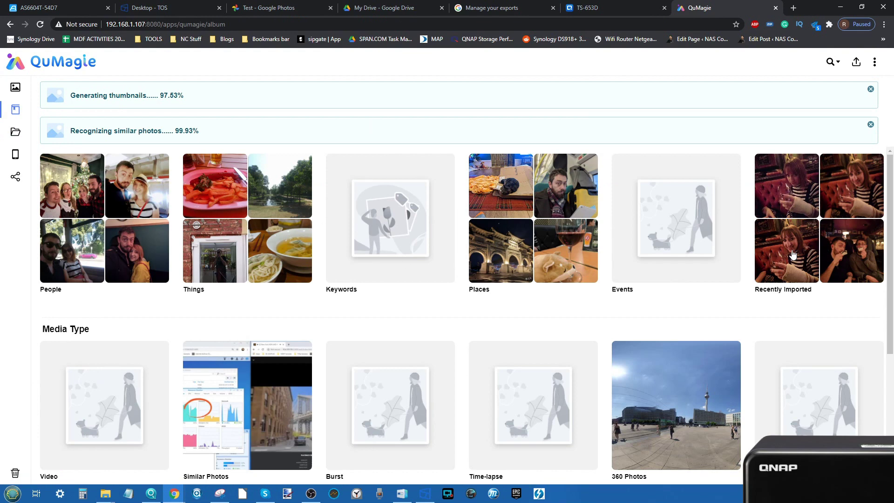
pyautogui.click(831, 245)
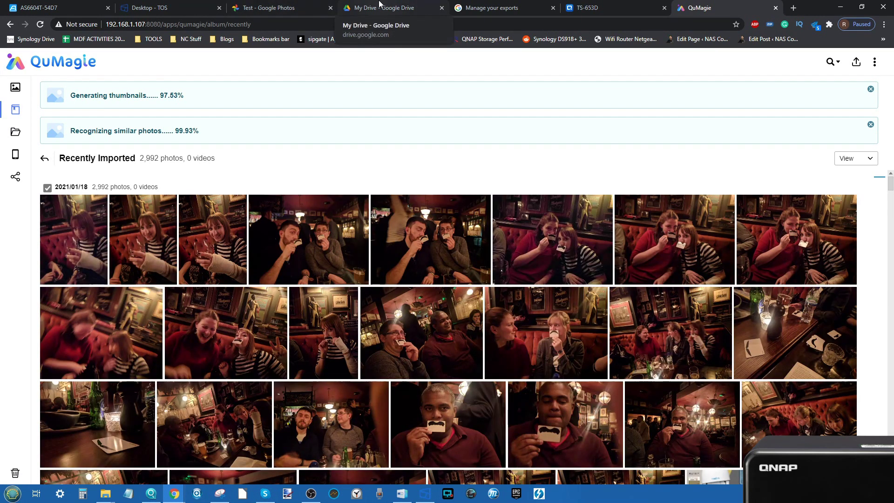
# Step: Glance at My Drive in Google Drive, return to the TS-653D desktop and minimise the Photo Station and File Station windows
pyautogui.click(587, 8)
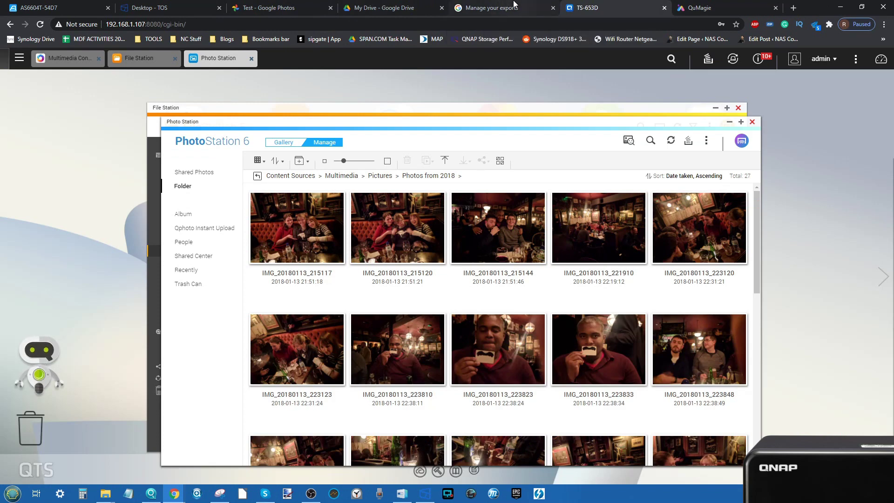
pyautogui.click(504, 5)
pyautogui.click(376, 5)
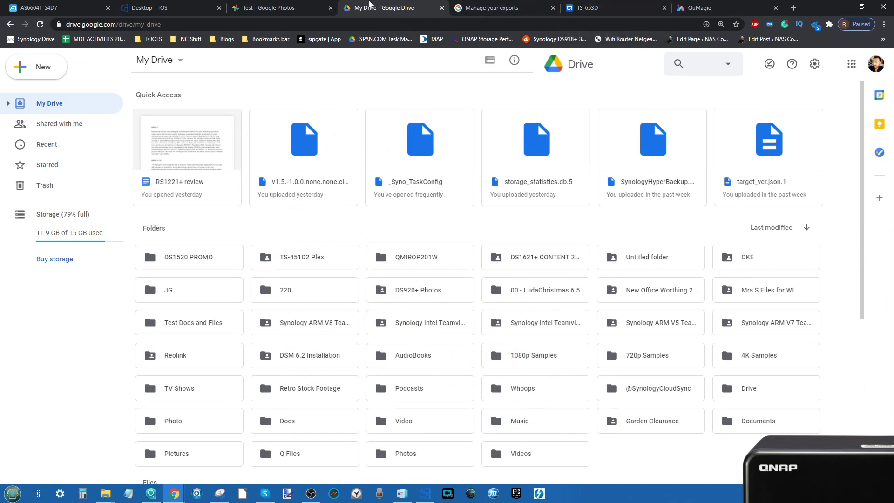
pyautogui.click(622, 5)
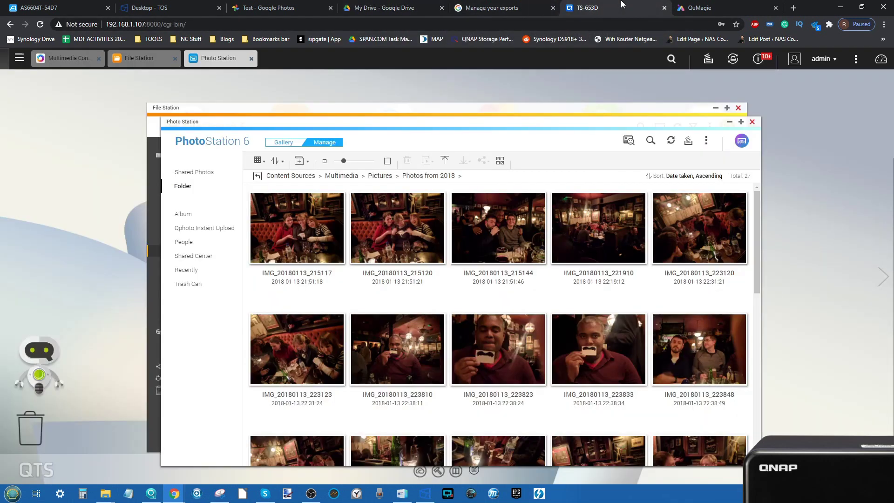
pyautogui.click(729, 123)
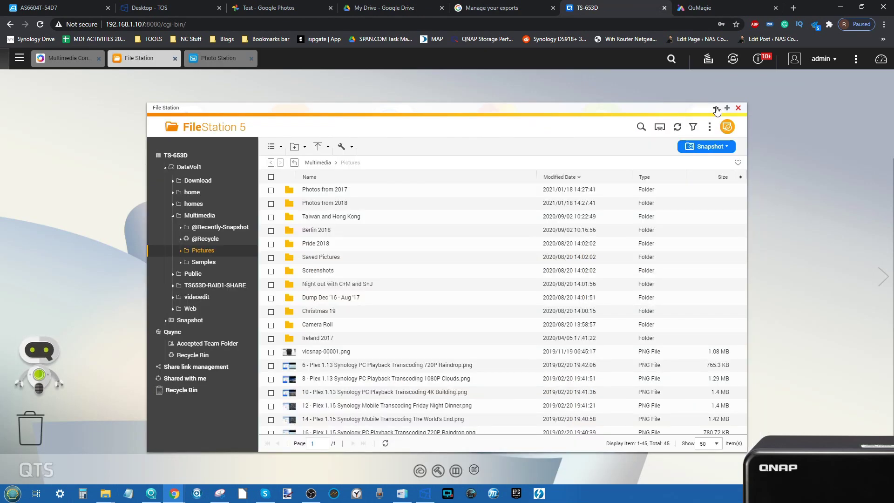
pyautogui.click(716, 108)
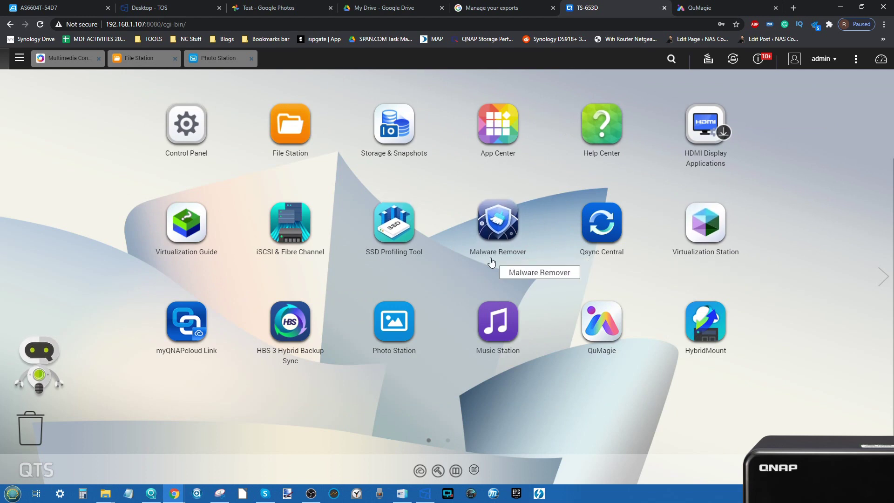
# Step: Open HBS 3 Hybrid Backup Sync, glance at My Drive in Google Drive and return to the TS-653D desktop
pyautogui.click(287, 319)
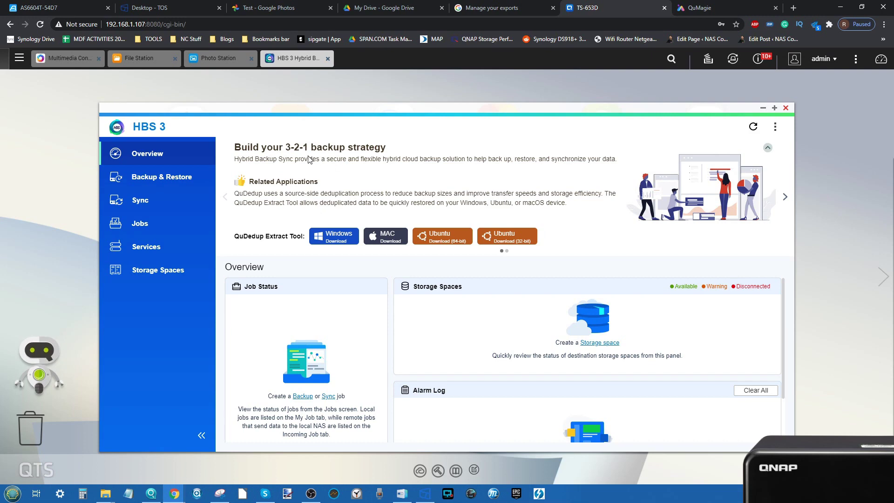
pyautogui.click(399, 7)
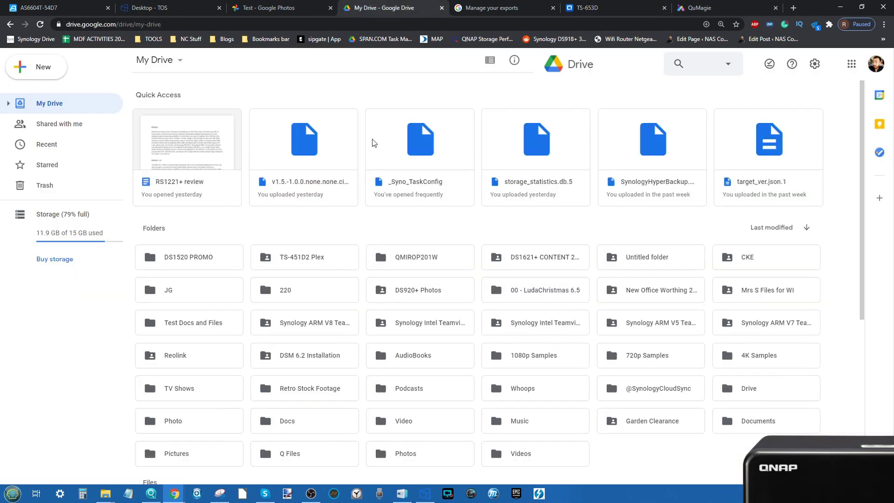
pyautogui.click(626, 5)
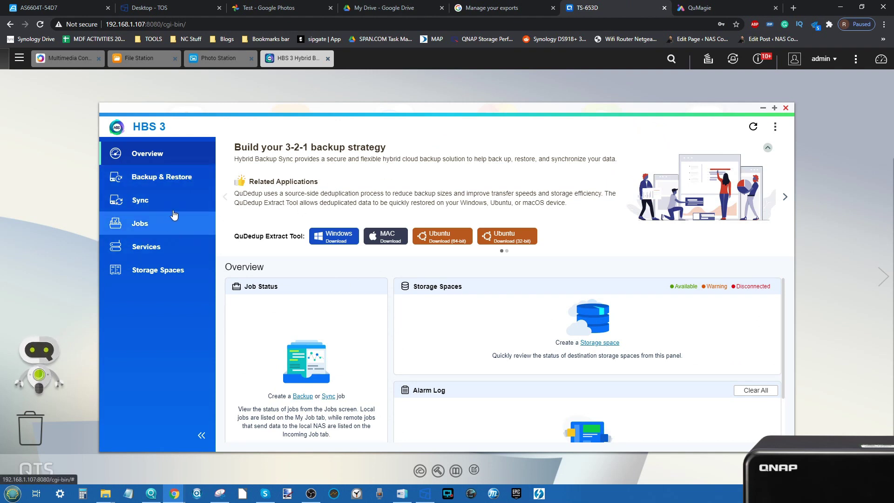
# Step: Start creating an Active Sync job in the Sync section of HBS 3
pyautogui.click(192, 178)
pyautogui.click(166, 201)
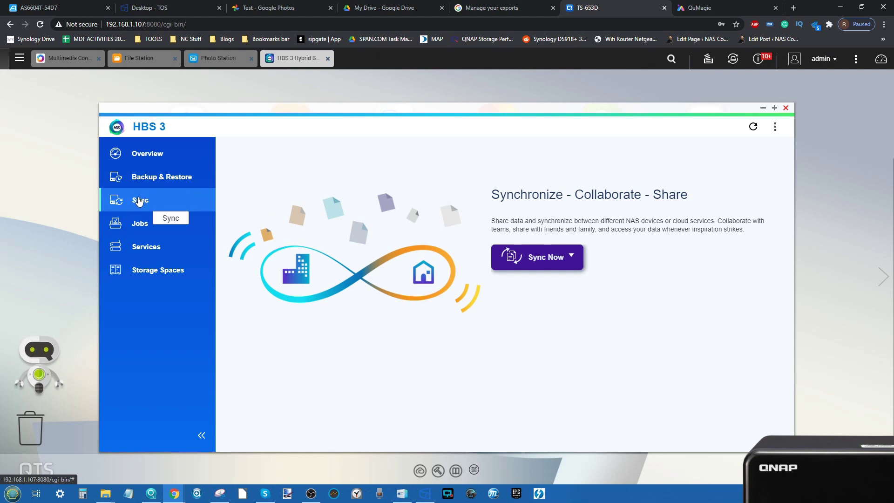
pyautogui.click(568, 264)
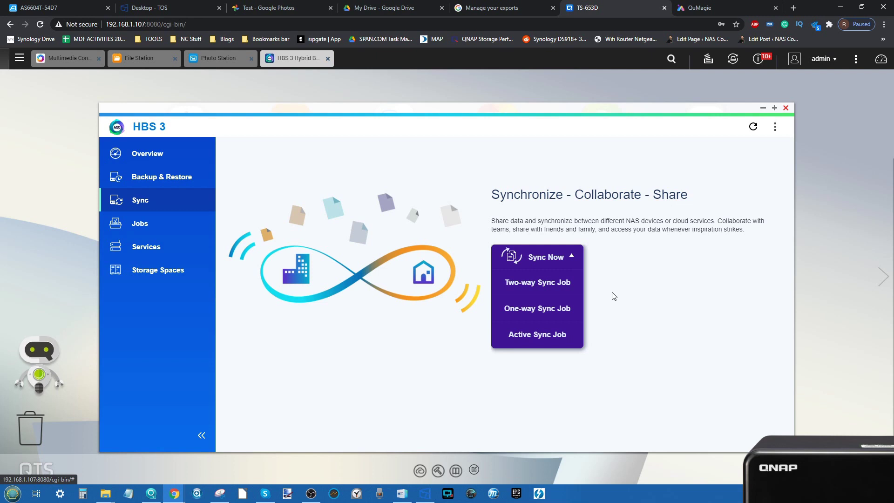
pyautogui.click(528, 335)
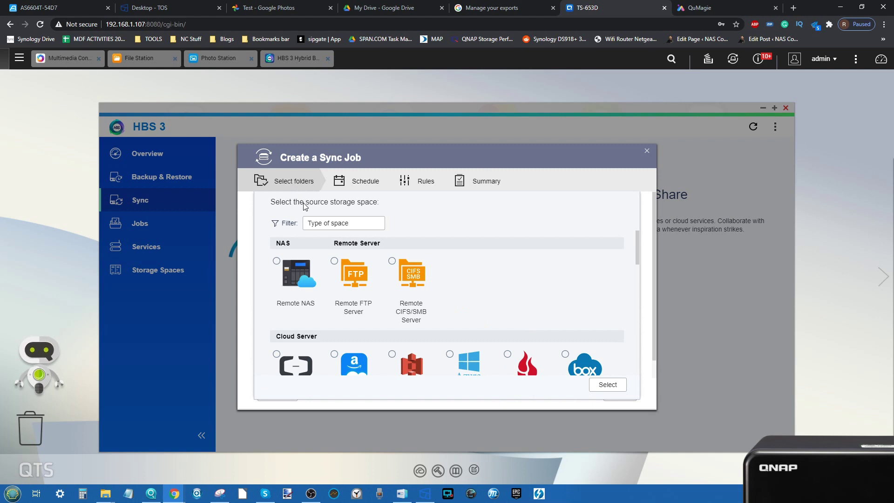
# Step: Choose Google Drive as the source cloud service and allow QNAP Hybrid Backup Sync to access the Google account
pyautogui.scroll(-1, 466, 345)
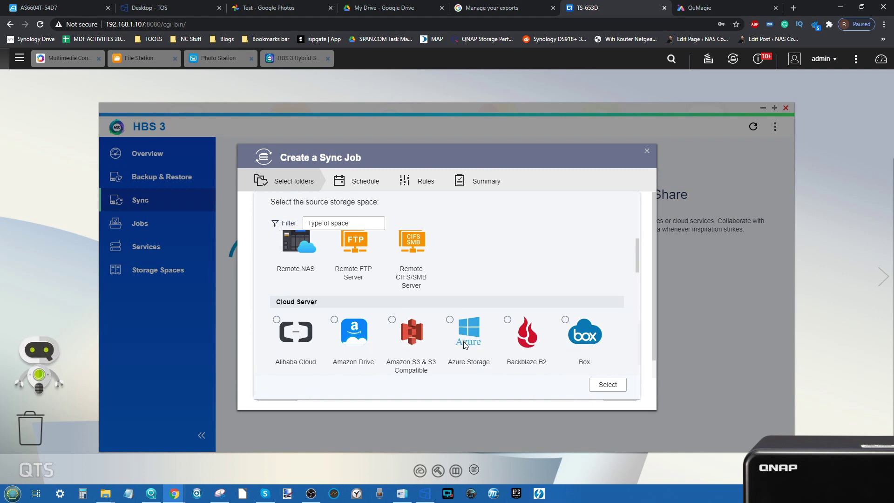
pyautogui.scroll(-3, 464, 345)
pyautogui.scroll(-2, 500, 290)
pyautogui.click(302, 344)
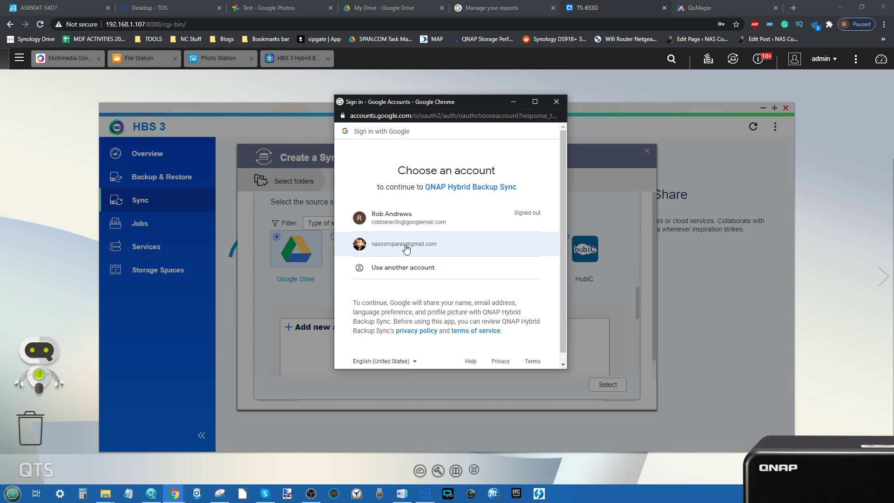
pyautogui.click(405, 248)
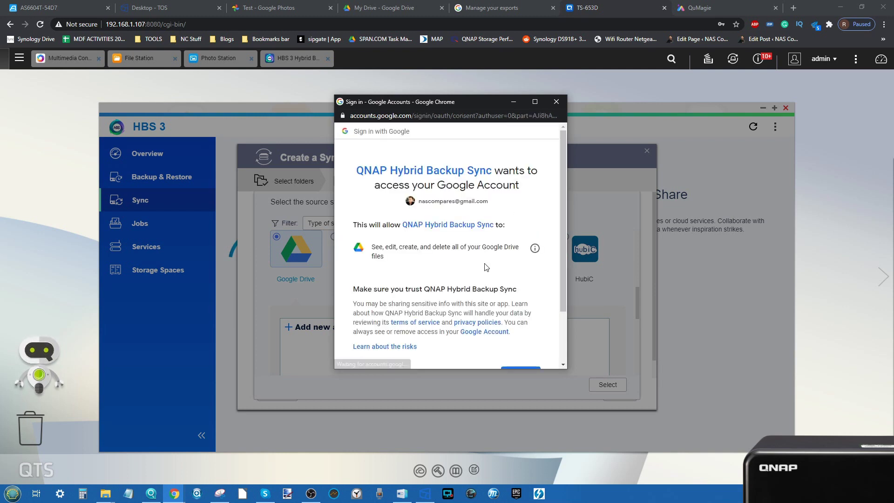
pyautogui.moveTo(460, 369); pyautogui.dragTo(453, 451)
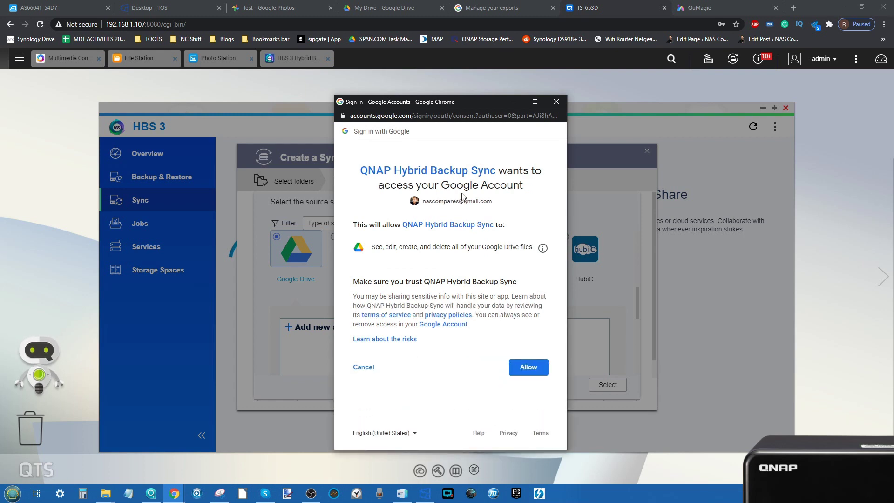
pyautogui.click(527, 363)
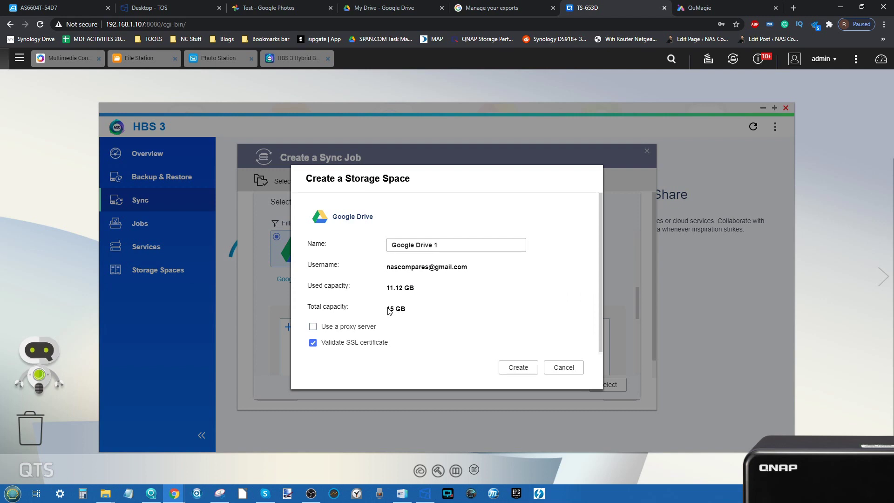
# Step: Create the Google Drive 1 storage space, toggling its SSL certificate validation, and select it as the sync job's source
pyautogui.click(313, 343)
pyautogui.click(516, 368)
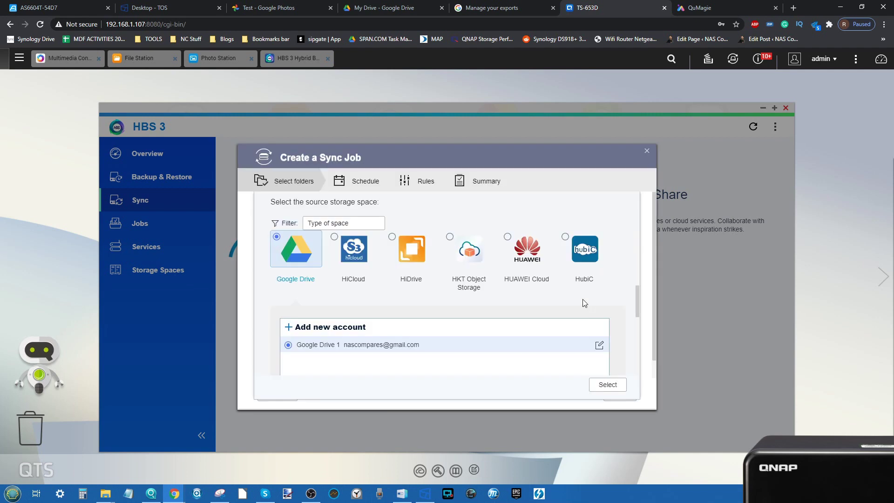
pyautogui.click(608, 386)
pyautogui.click(611, 395)
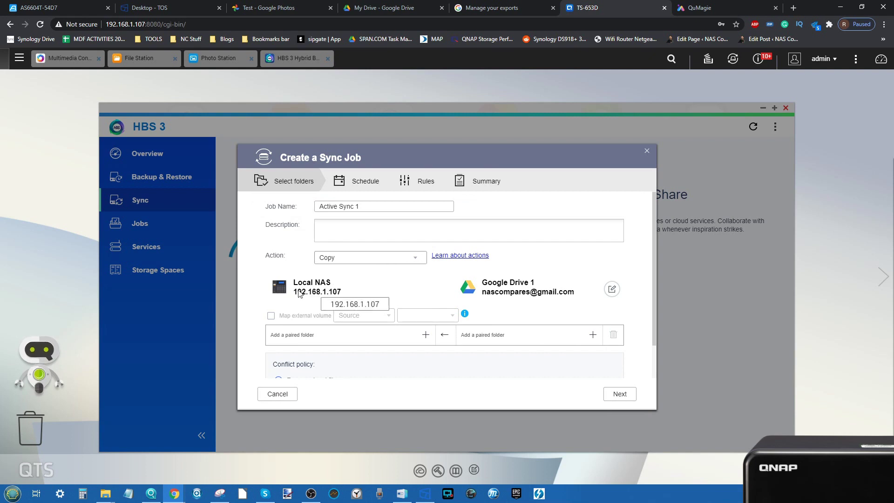
# Step: Read the explanation of the sync actions and choose Copy as the action for Active Sync 1
pyautogui.click(366, 206)
pyautogui.click(363, 224)
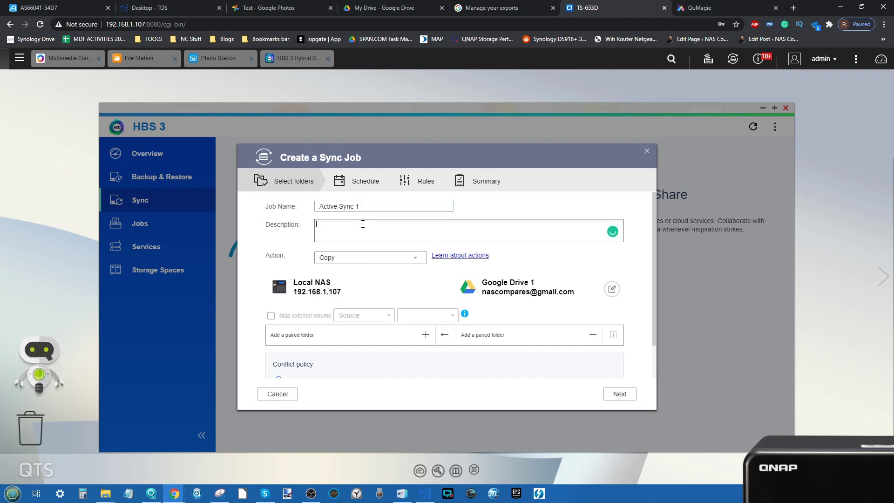
pyautogui.click(365, 258)
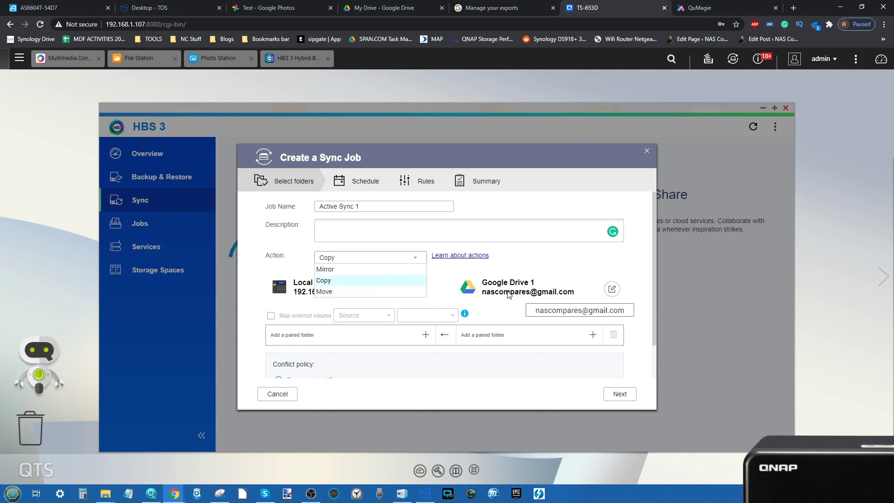
pyautogui.click(471, 257)
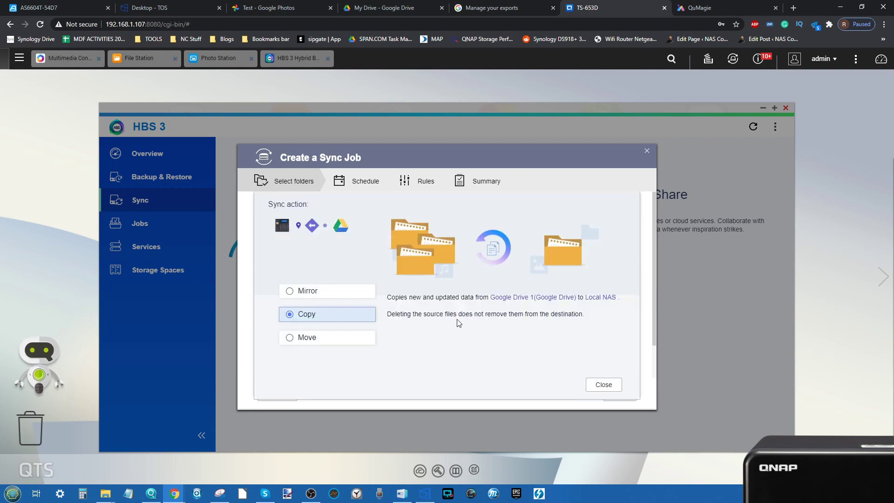
pyautogui.click(610, 387)
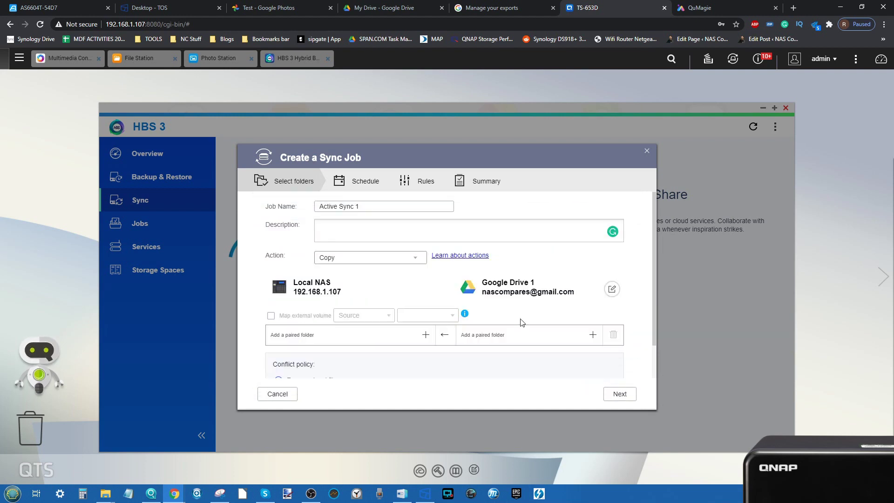
pyautogui.click(359, 259)
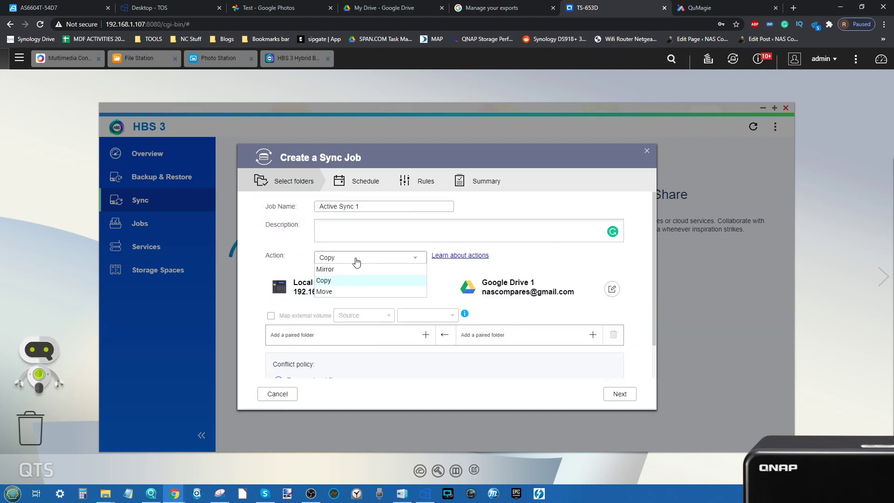
pyautogui.click(344, 282)
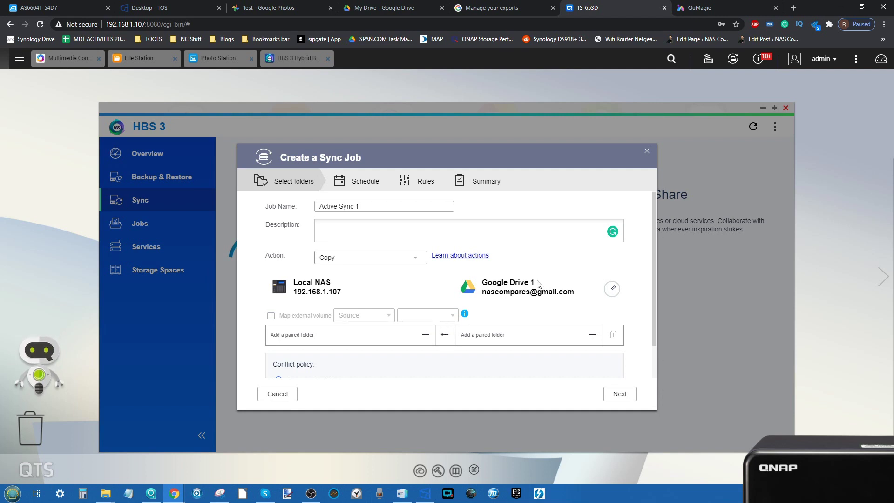
# Step: Expand My Drive in the sync job's remote folder selection and compare its folders with those in Google Drive
pyautogui.click(595, 339)
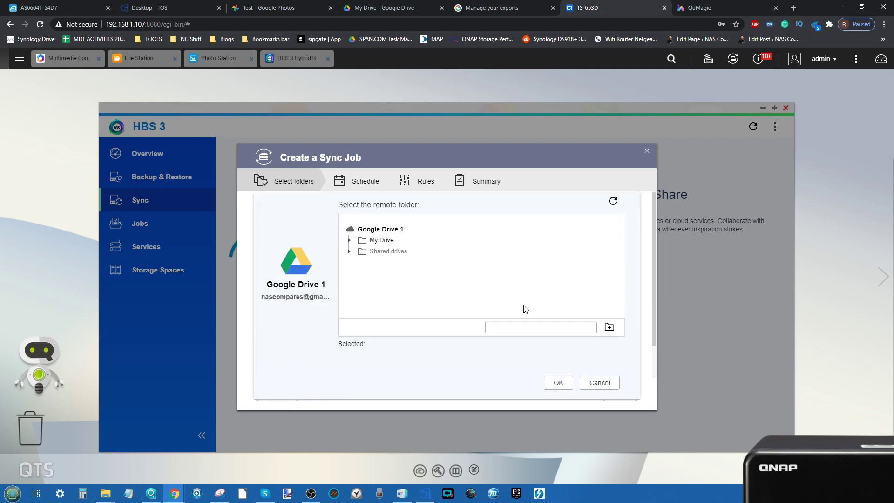
pyautogui.click(382, 241)
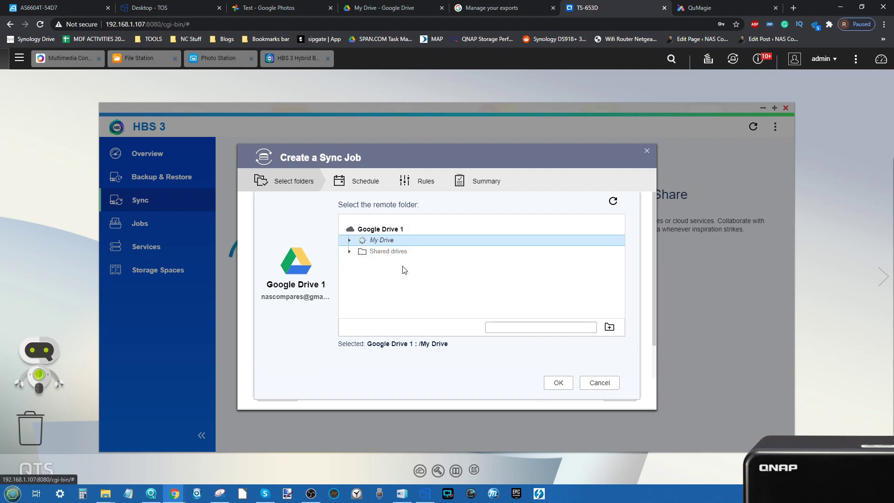
pyautogui.scroll(-3, 408, 273)
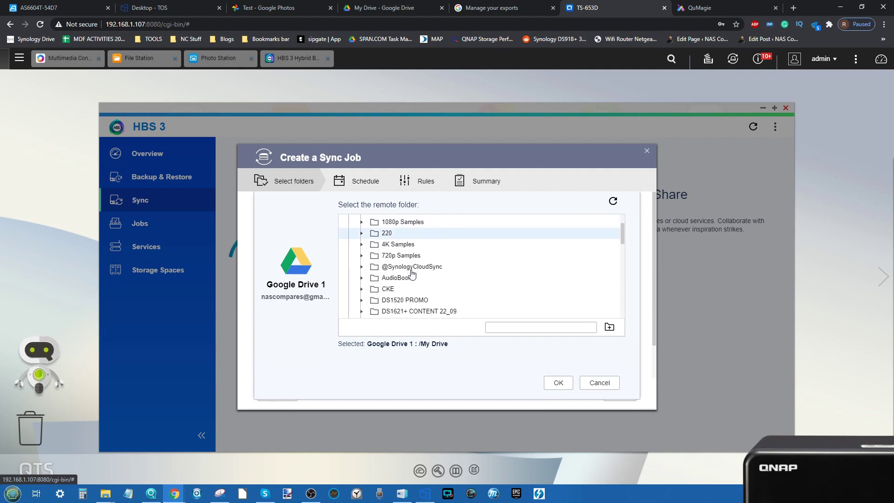
pyautogui.scroll(2, 411, 274)
pyautogui.click(392, 8)
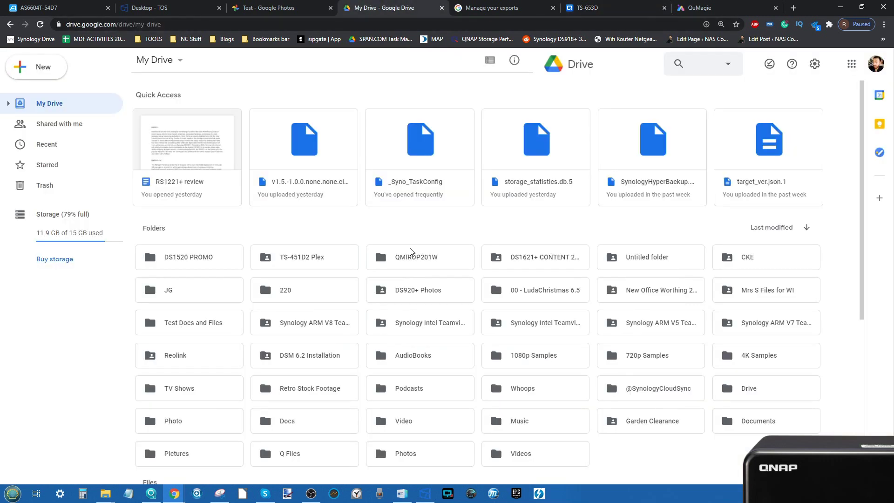
pyautogui.scroll(2, 416, 228)
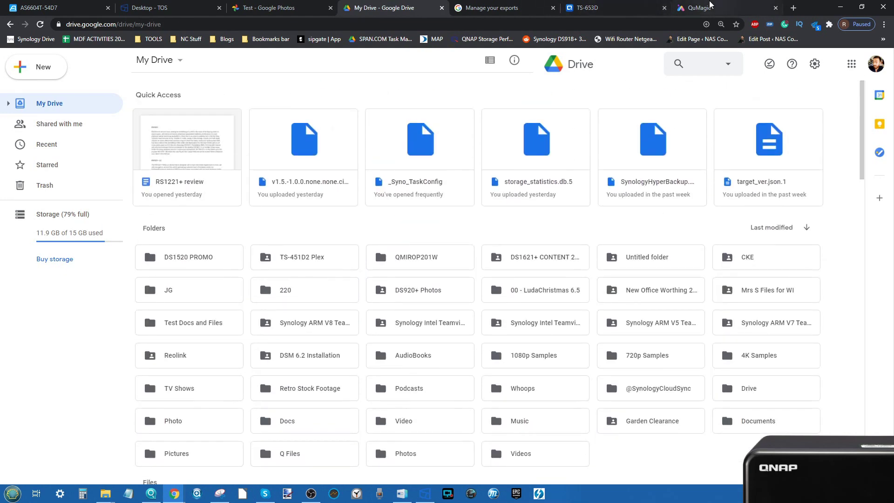
pyautogui.click(575, 4)
pyautogui.scroll(2, 435, 255)
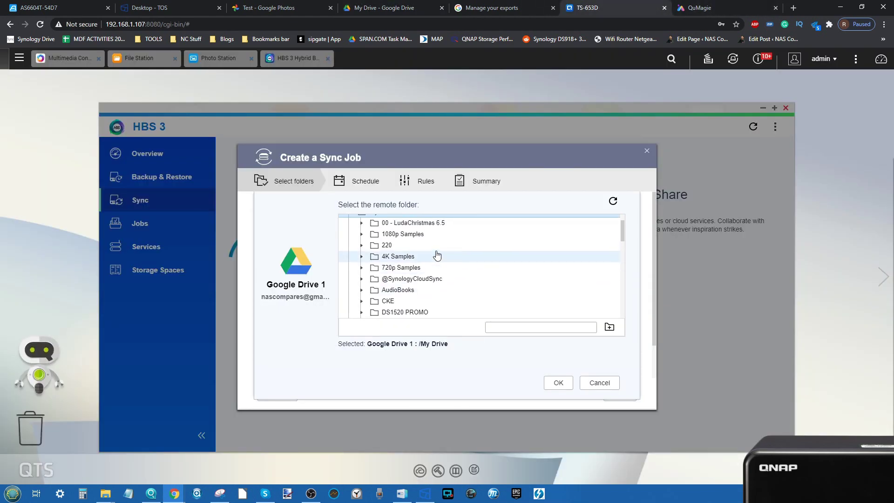
pyautogui.scroll(1, 436, 254)
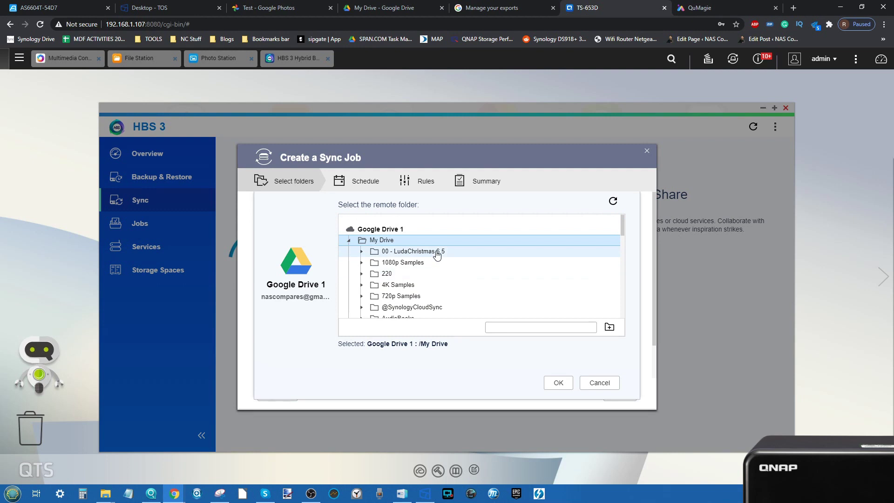
# Step: Set the paired remote folder to /My Drive/Photo/Ron and Tammy
pyautogui.scroll(-1, 436, 255)
pyautogui.scroll(-2, 437, 254)
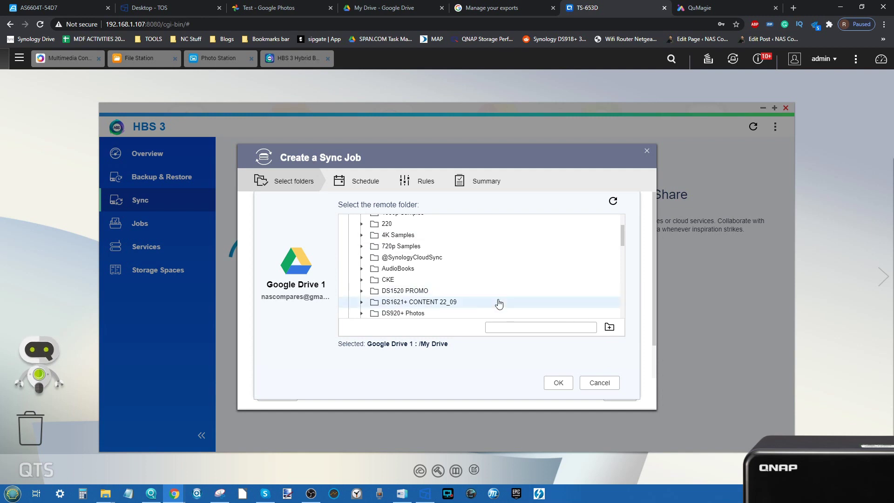
pyautogui.scroll(-10, 499, 304)
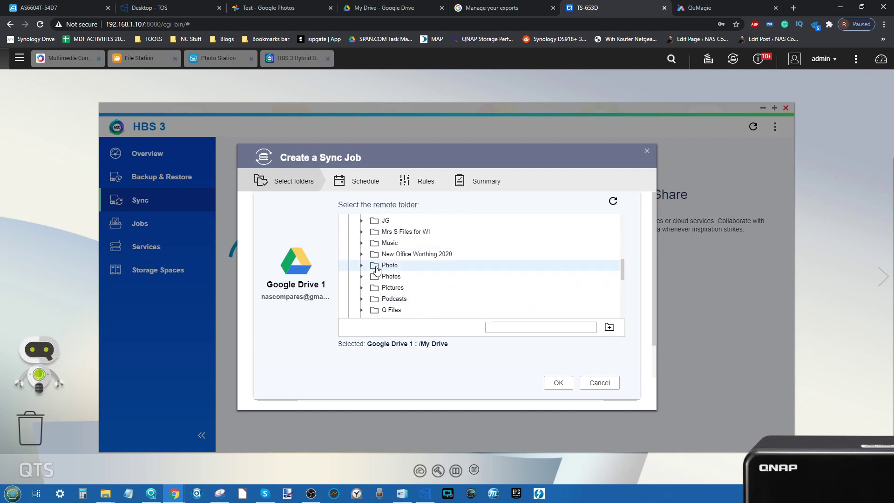
pyautogui.click(390, 266)
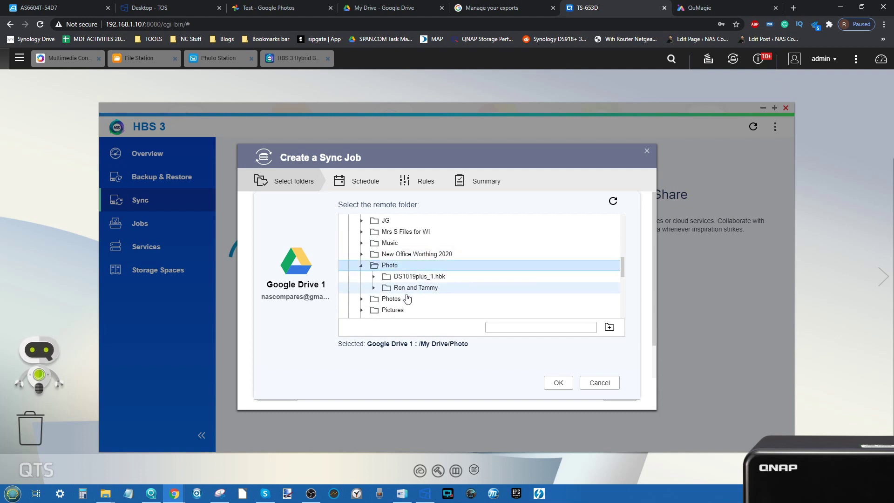
pyautogui.click(406, 289)
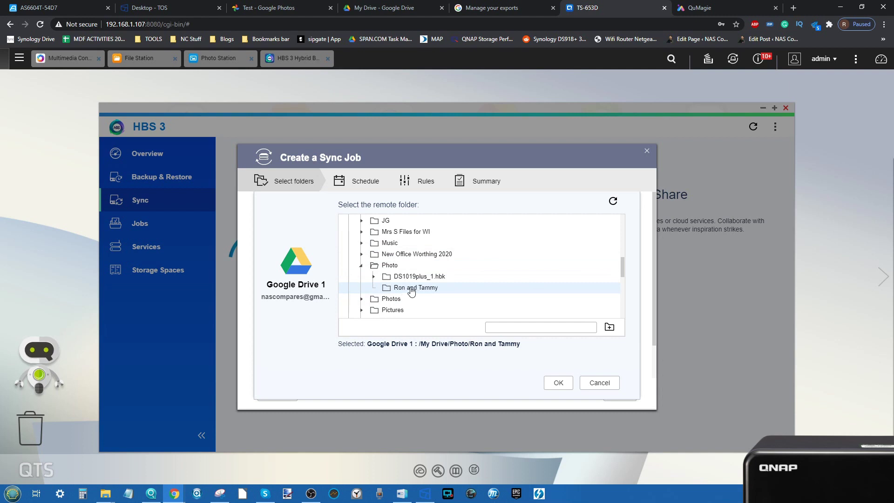
pyautogui.click(559, 383)
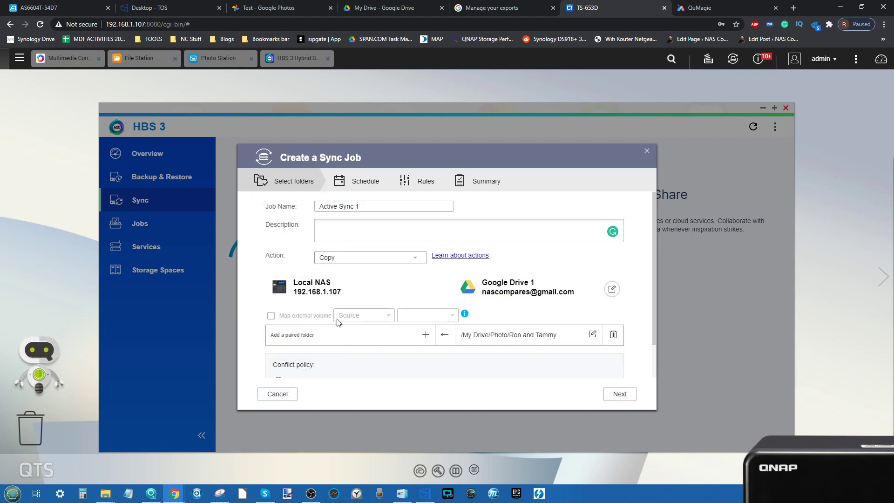
# Step: Set the sync job's paired local folder to Multimedia/Pictures on DataVol1
pyautogui.click(427, 336)
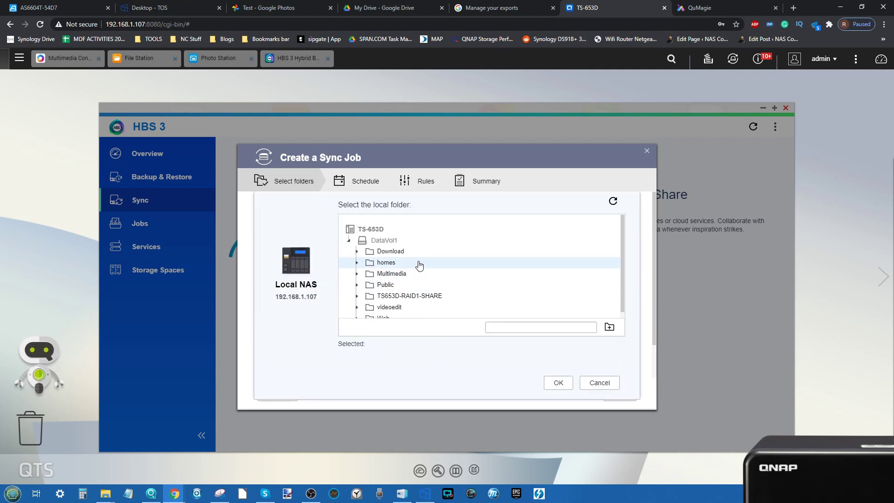
pyautogui.click(390, 274)
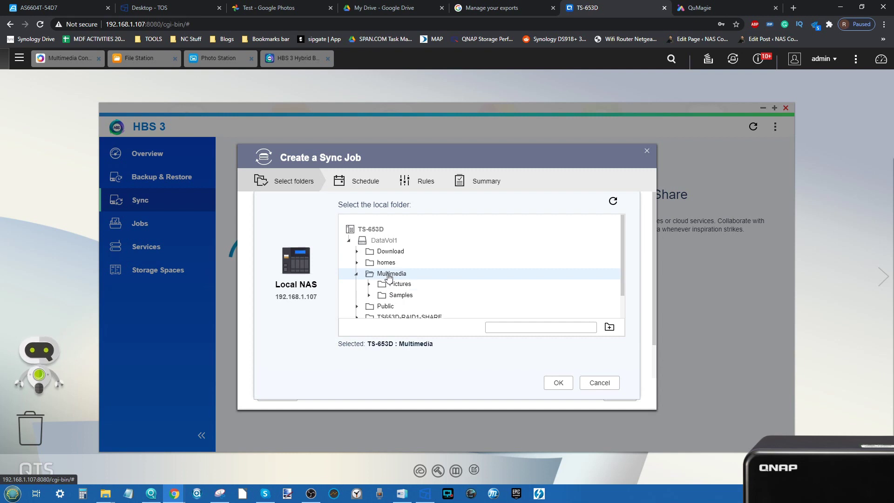
pyautogui.click(401, 286)
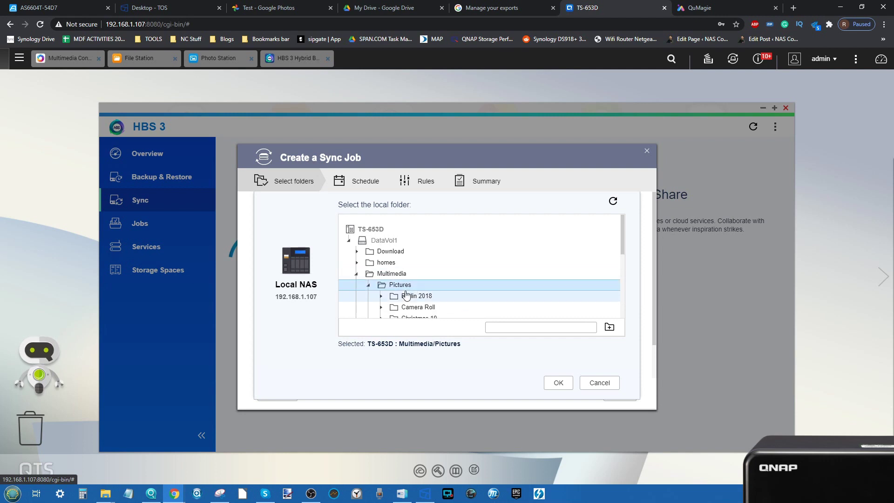
pyautogui.scroll(-1, 438, 279)
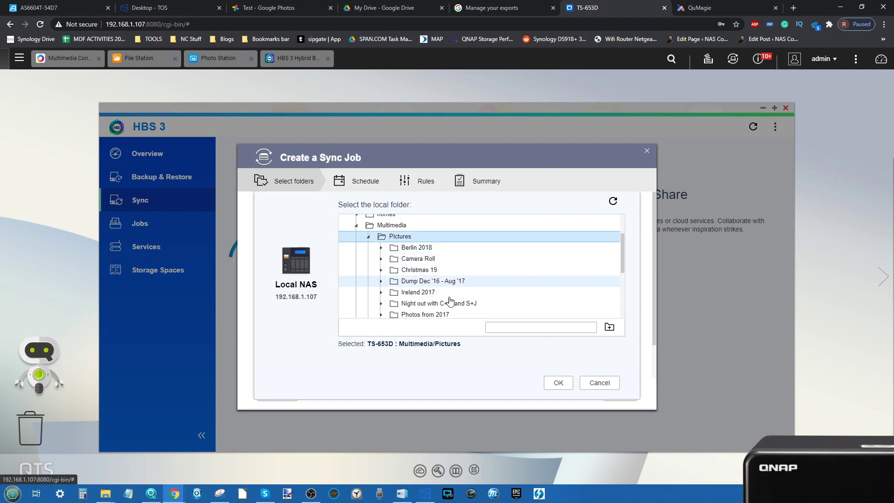
pyautogui.scroll(-1, 433, 293)
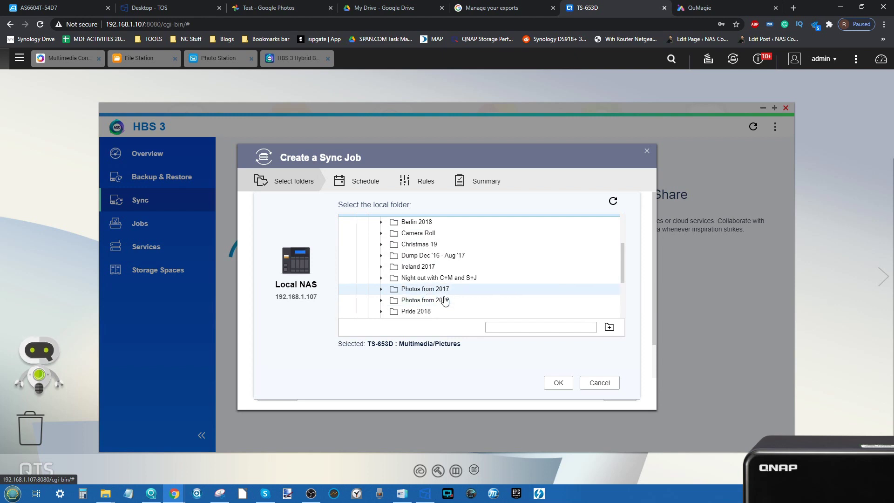
pyautogui.click(563, 386)
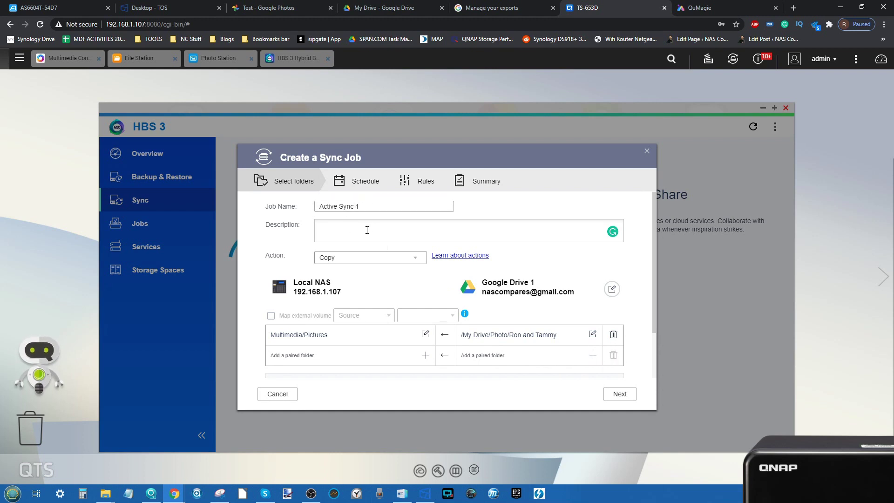
# Step: Keep Rename local files as the conflict policy and No schedule as the job schedule, and continue to the rules
pyautogui.scroll(-2, 529, 329)
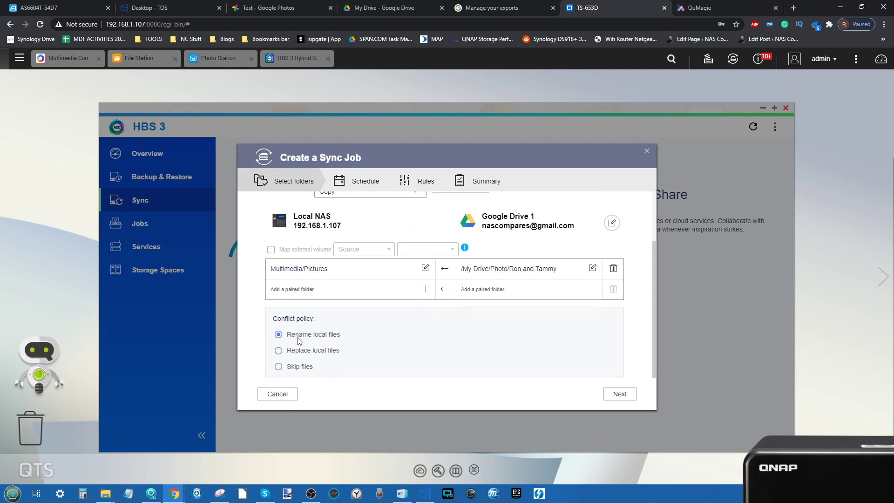
pyautogui.click(620, 394)
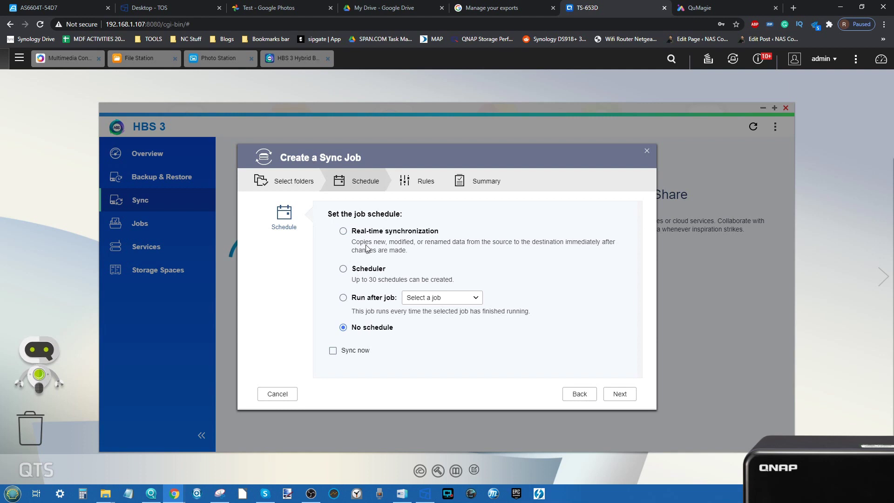
pyautogui.click(455, 299)
pyautogui.click(620, 393)
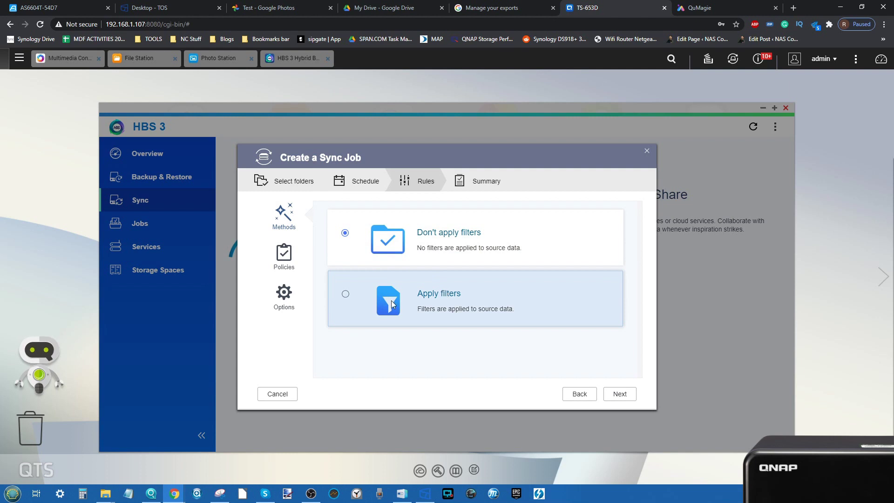
# Step: Look through the file filter criteria offered by Apply filters, then return the sync job to Don't apply filters
pyautogui.click(345, 295)
pyautogui.scroll(-1, 419, 334)
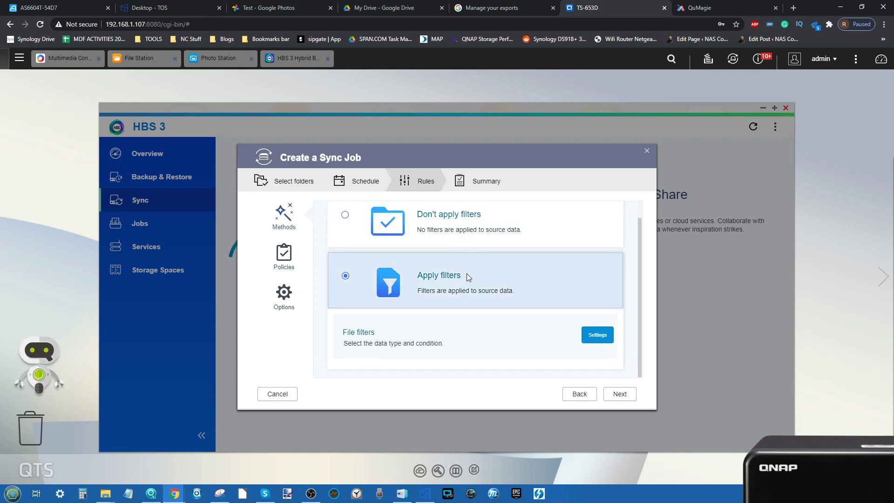
pyautogui.click(594, 342)
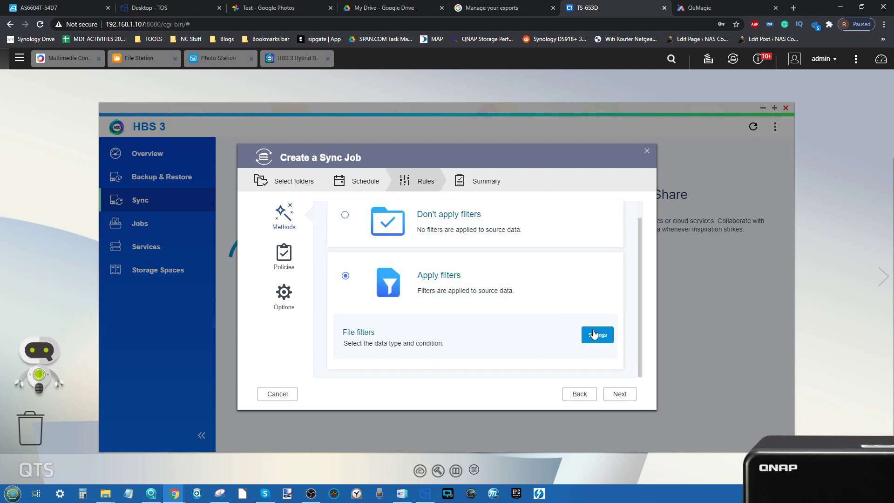
pyautogui.scroll(-2, 391, 330)
pyautogui.scroll(2, 392, 330)
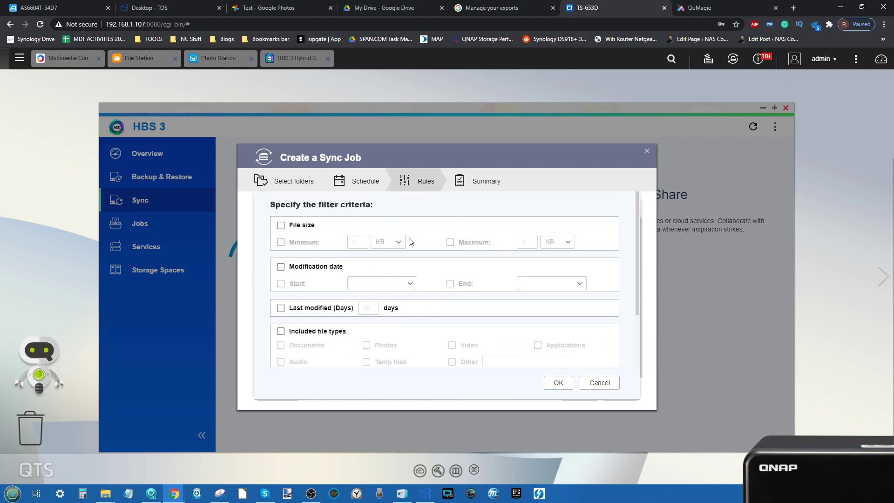
pyautogui.scroll(-2, 411, 241)
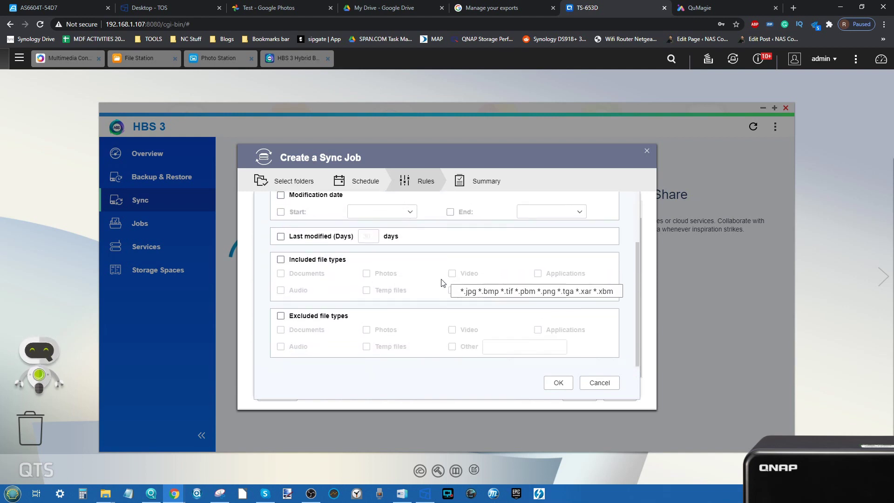
pyautogui.click(610, 383)
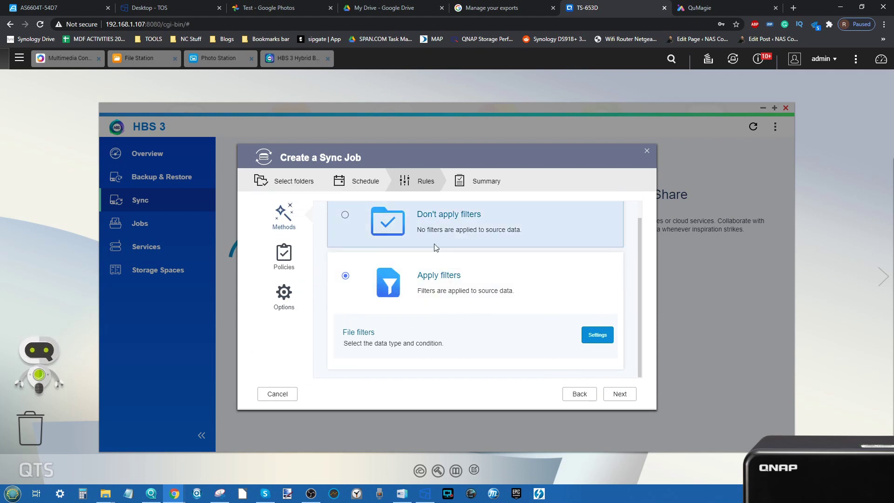
pyautogui.click(345, 218)
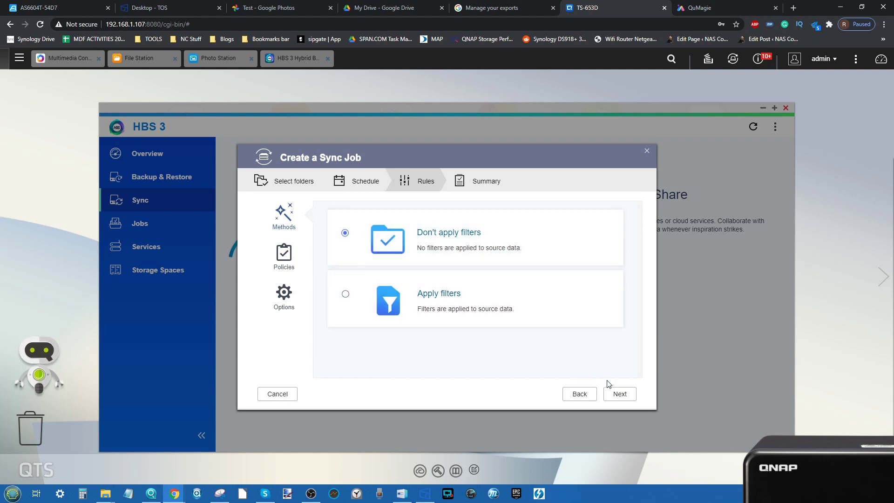
# Step: Accept the rules, check the job summary and create the Active Sync 1 job
pyautogui.click(620, 394)
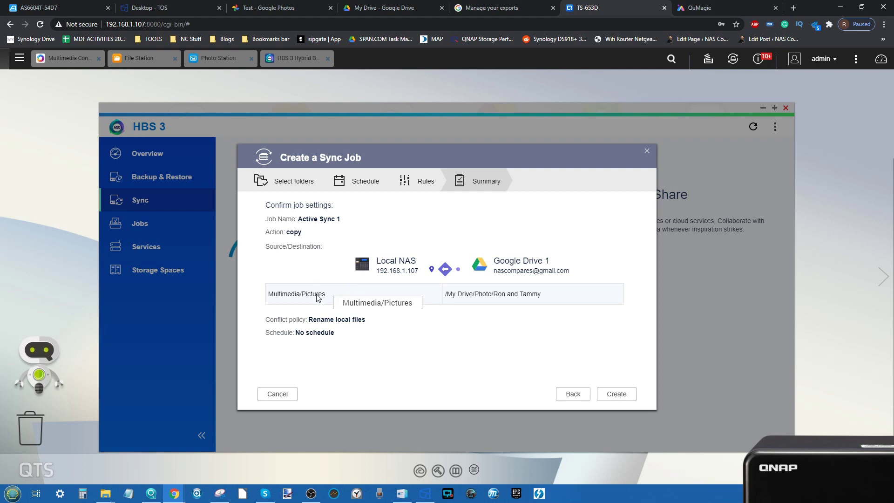
pyautogui.click(617, 393)
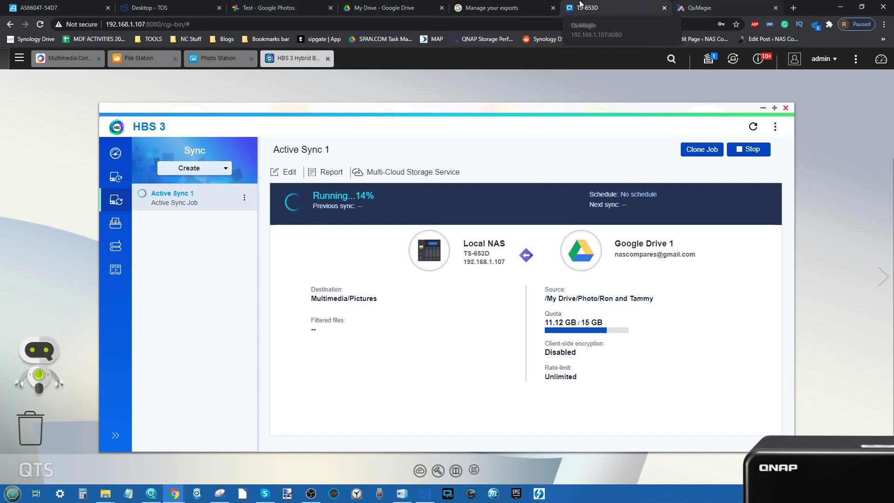
# Step: Open HybridMount, decline its enhancement program and start creating a file cloud gateway for a cloud service
pyautogui.click(19, 58)
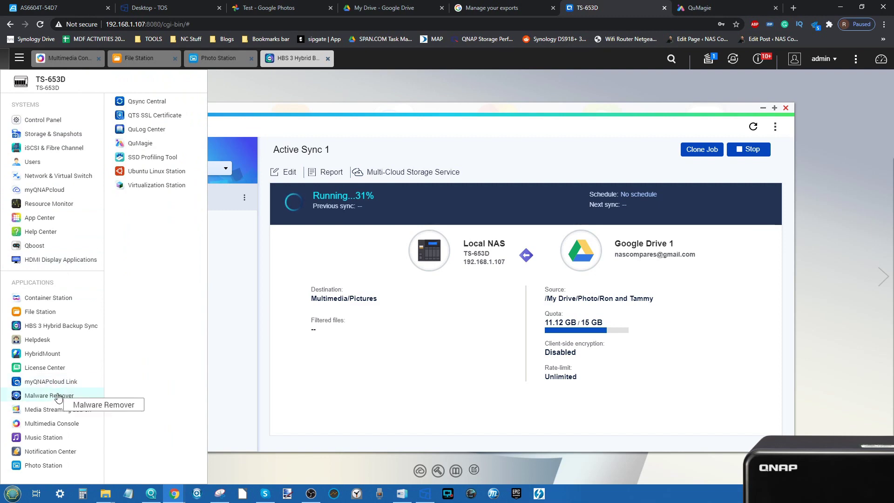
pyautogui.click(52, 356)
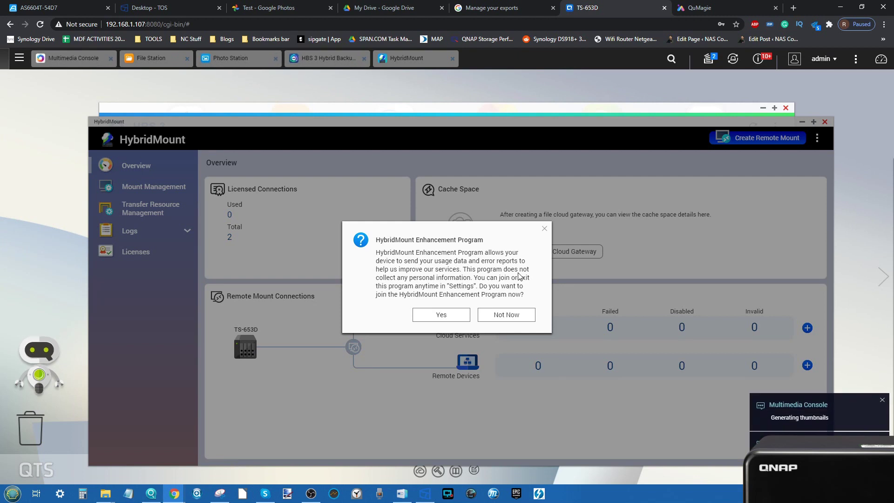
pyautogui.click(485, 315)
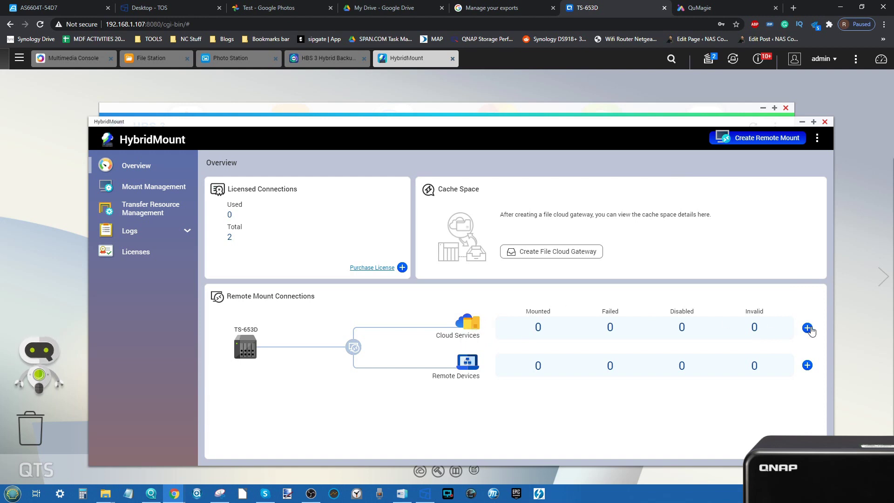
pyautogui.click(808, 329)
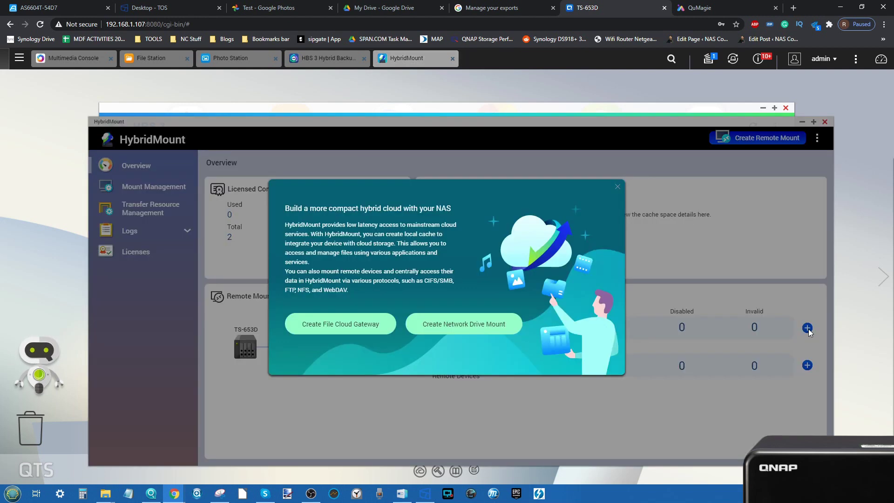
pyautogui.click(354, 322)
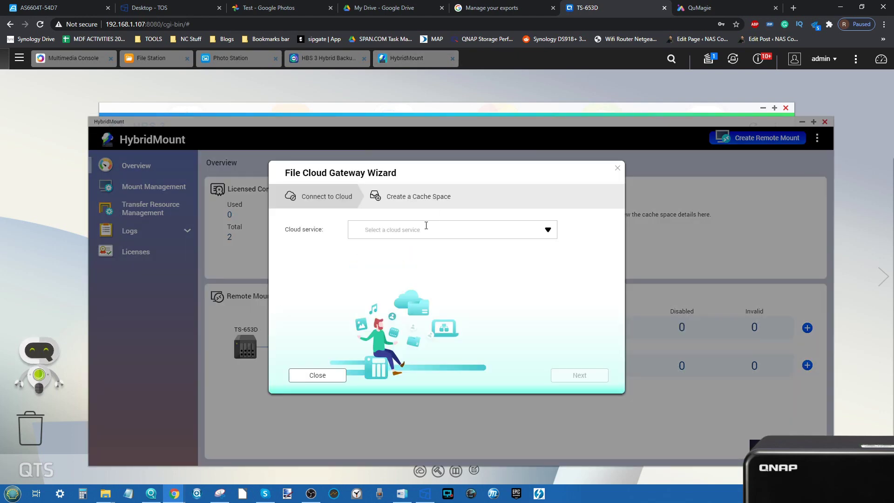
# Step: Check the Multimedia/Pictures folder in File Station and the recently imported photos in QuMagie, then return to the File Cloud Gateway Wizard
pyautogui.click(154, 57)
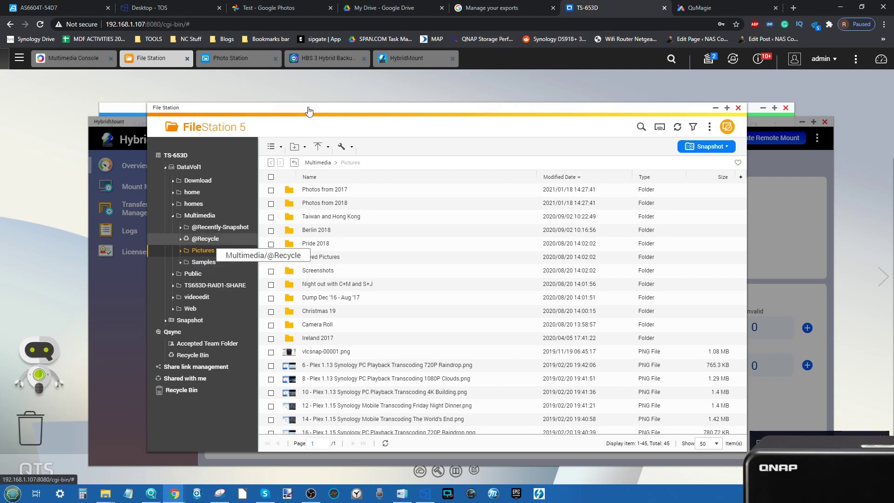
pyautogui.click(699, 6)
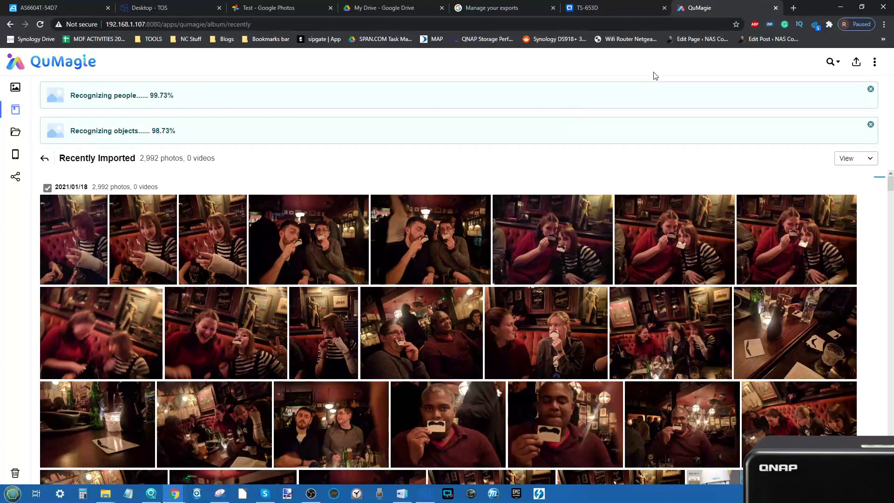
pyautogui.click(606, 8)
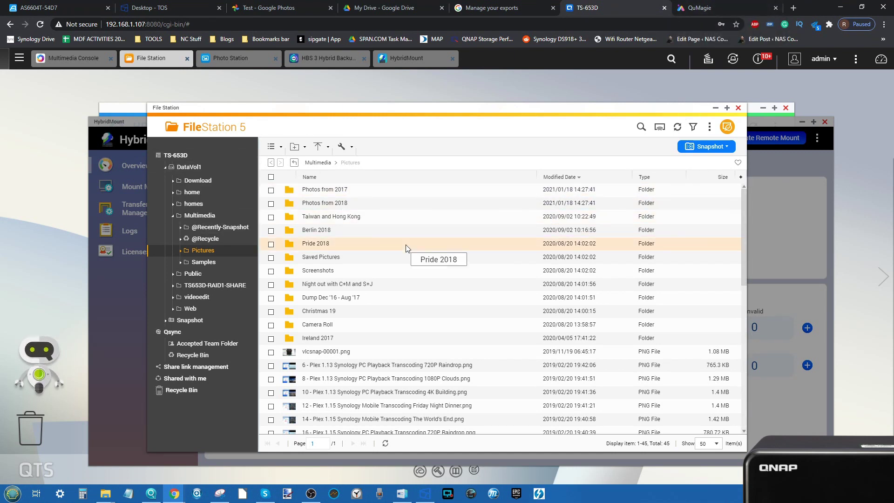
pyautogui.click(717, 109)
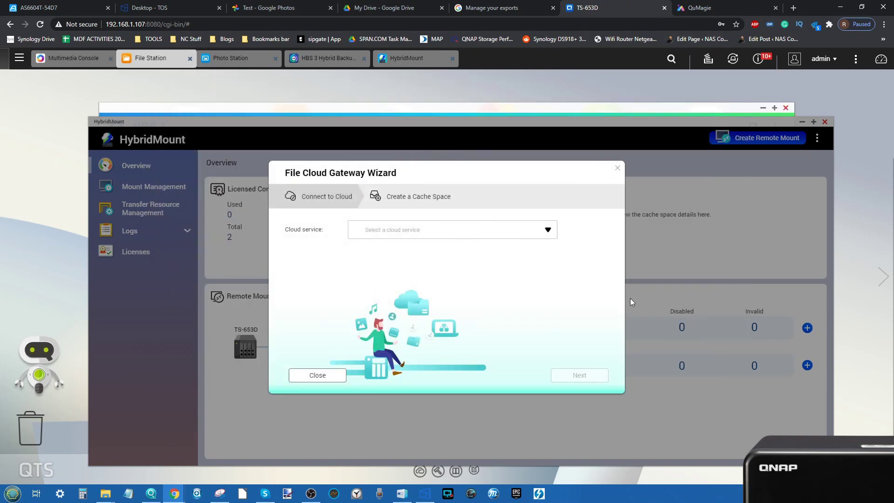
# Step: Select Google Drive as the gateway's cloud service and authorize HybridMount to access the Google account
pyautogui.click(544, 229)
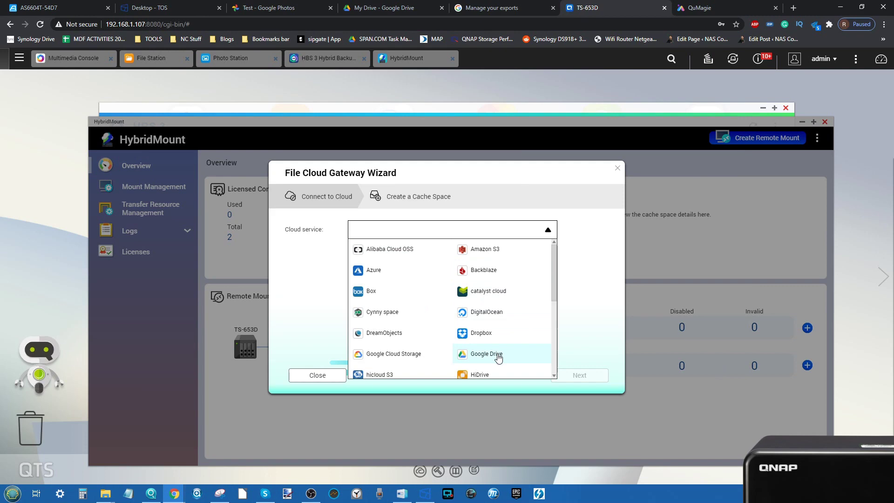
pyautogui.click(498, 354)
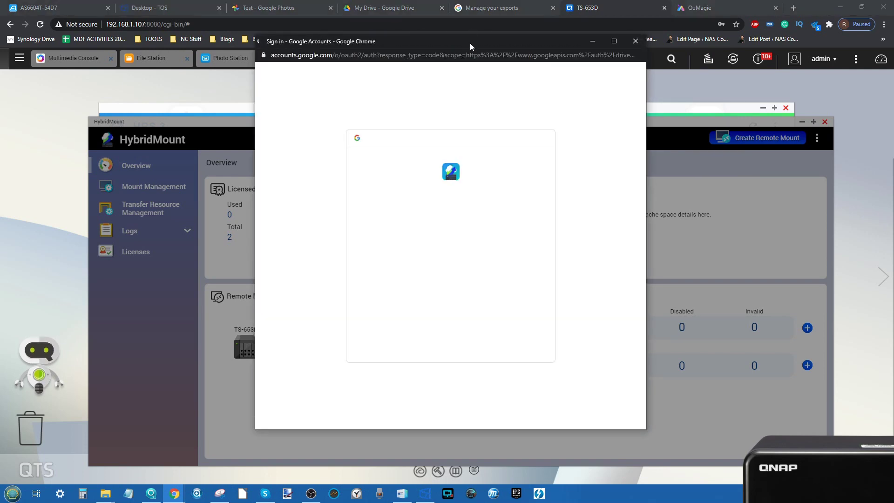
pyautogui.moveTo(471, 42); pyautogui.dragTo(661, 59)
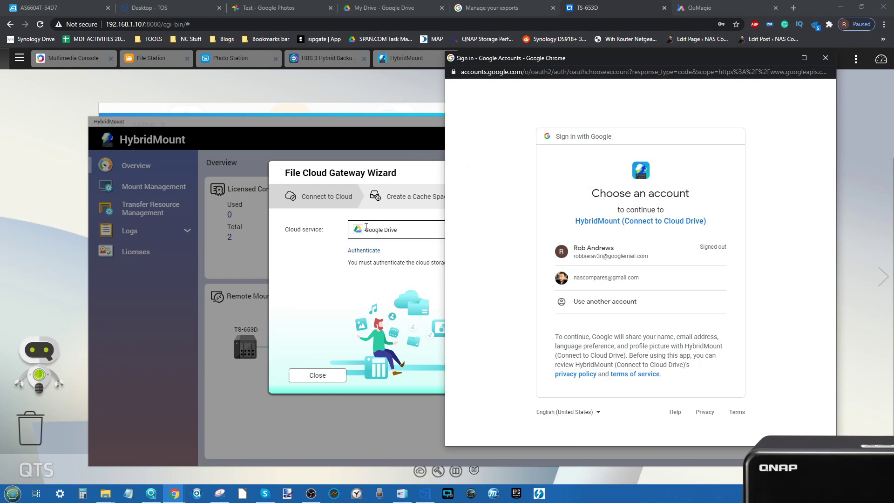
pyautogui.click(594, 276)
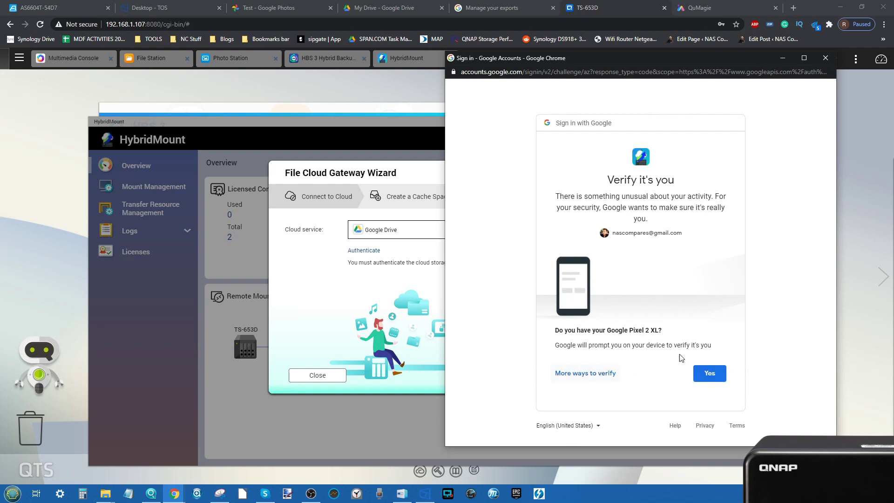
pyautogui.click(707, 376)
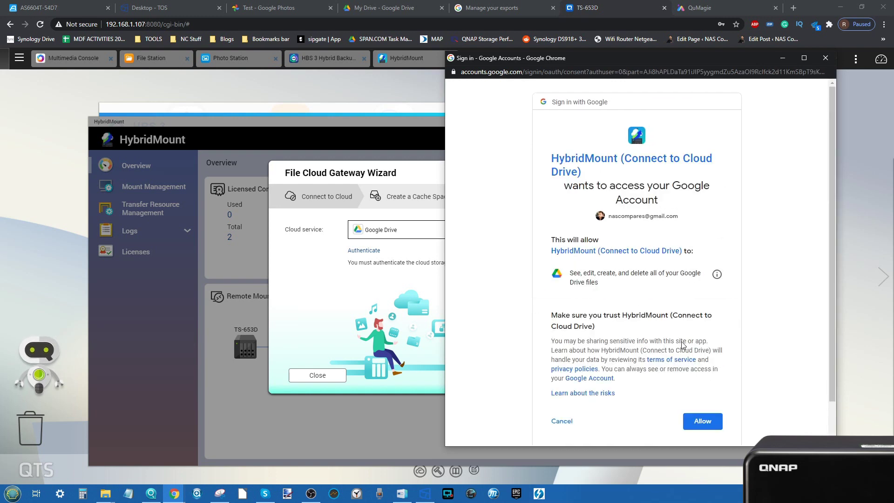
pyautogui.click(700, 421)
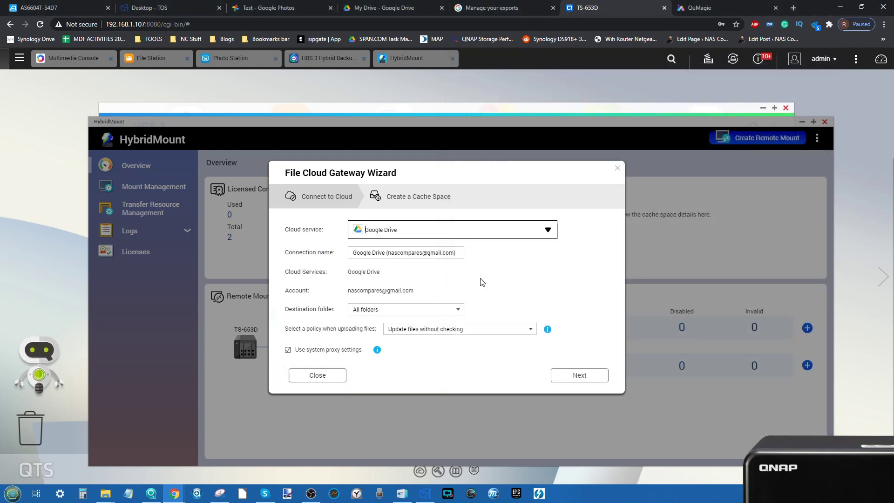
# Step: Try the single-folder option for the gateway's destination folder, then set it back to All folders
pyautogui.click(394, 310)
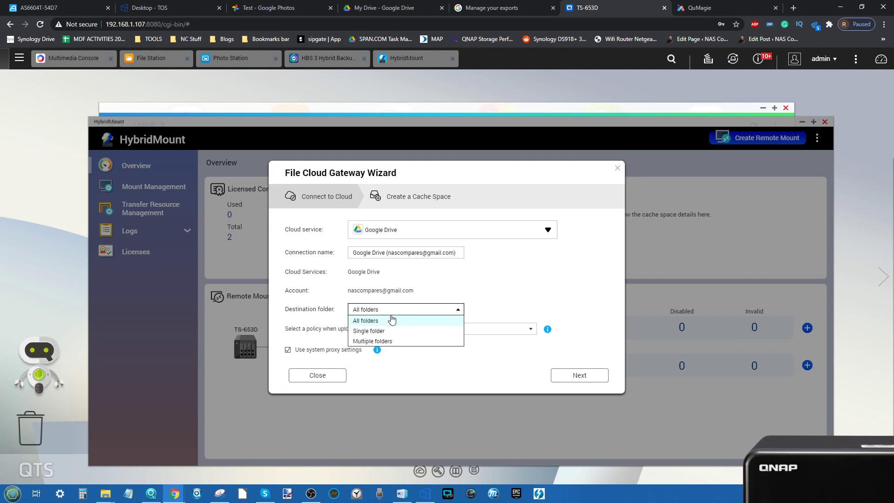
pyautogui.click(386, 332)
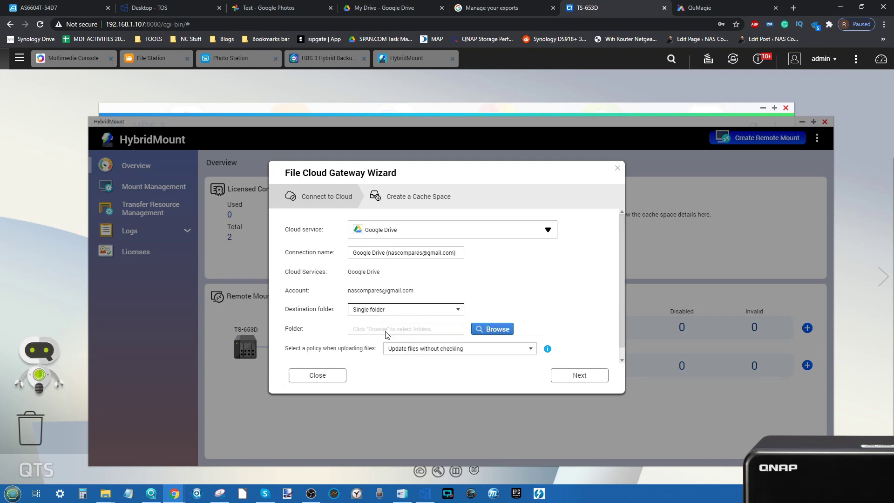
pyautogui.click(402, 309)
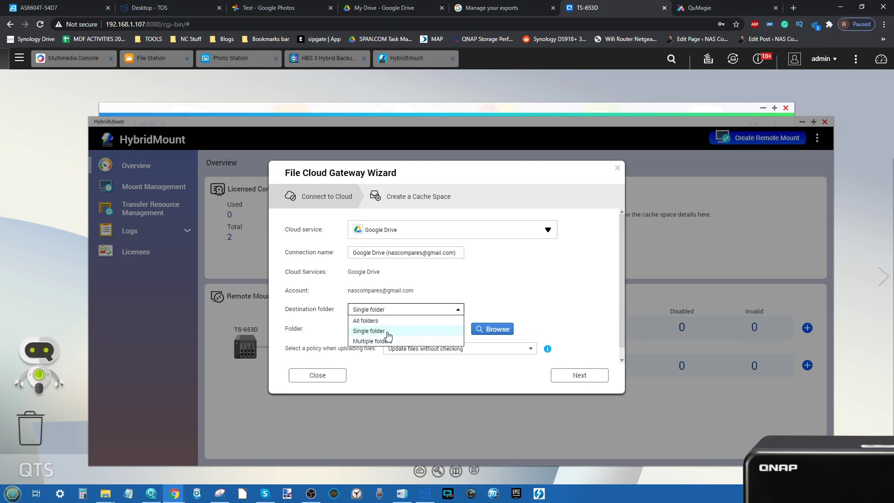
pyautogui.click(391, 321)
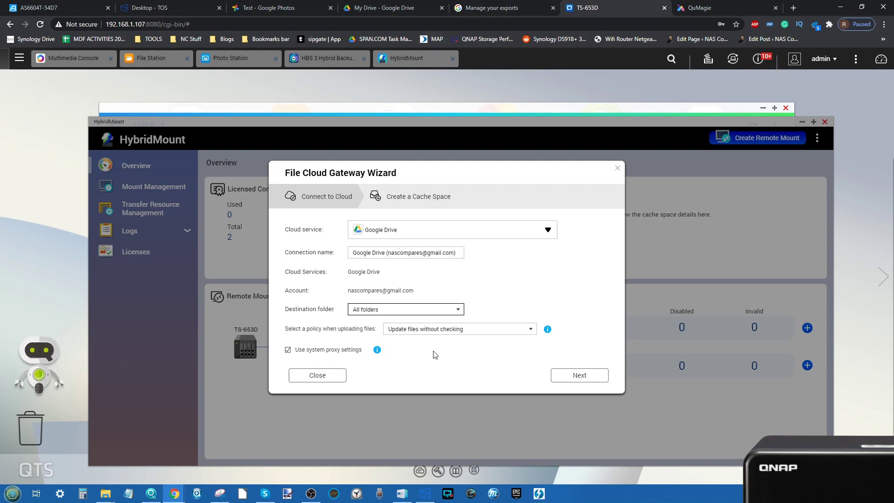
# Step: Review the cache space settings in the File Cloud Gateway Wizard, then close the wizard and HybridMount without creating the gateway
pyautogui.click(568, 378)
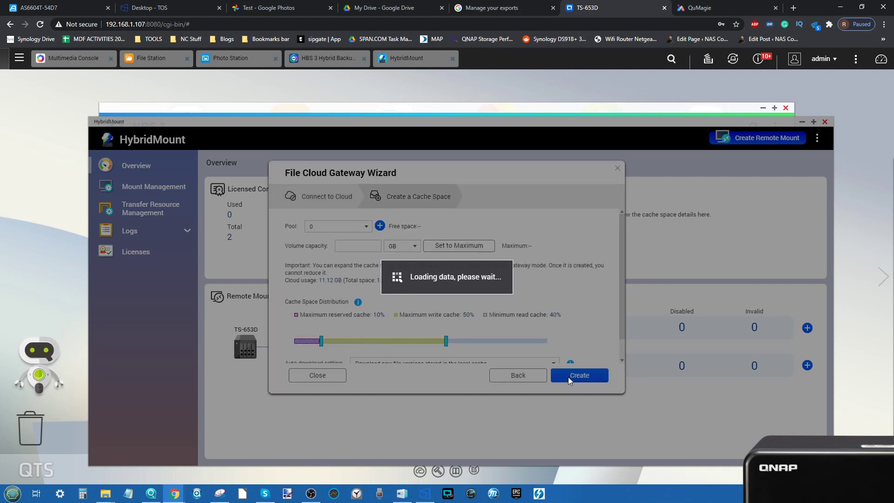
pyautogui.scroll(-1, 420, 268)
pyautogui.scroll(1, 421, 268)
pyautogui.scroll(-2, 352, 261)
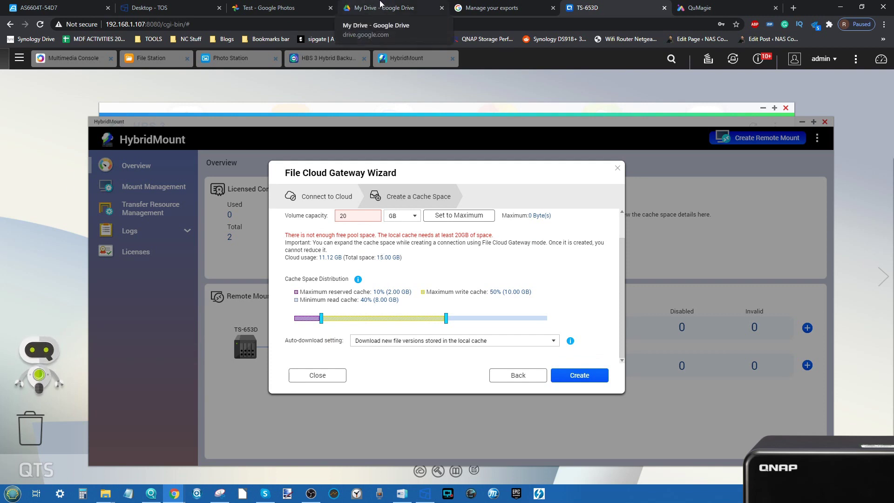
pyautogui.click(314, 379)
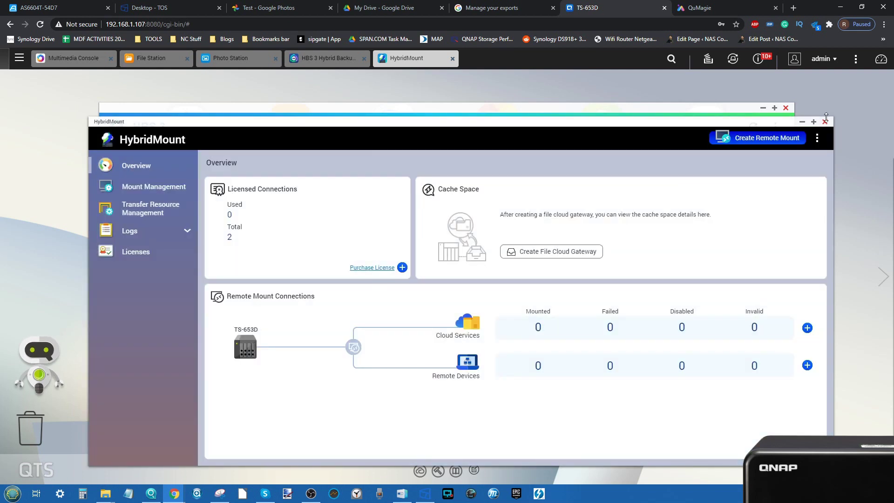
pyautogui.click(826, 122)
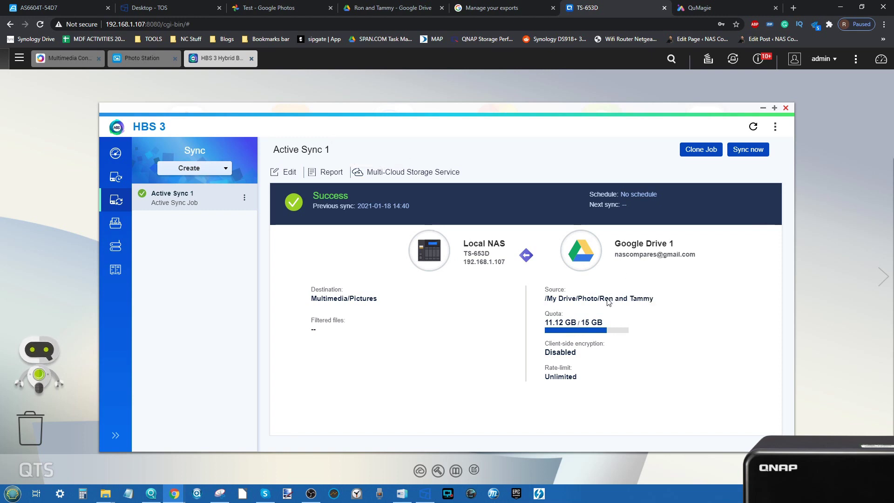
# Step: Open the Multimedia/Pictures folder in File Station and find the synced photos near the end of the list
pyautogui.click(18, 57)
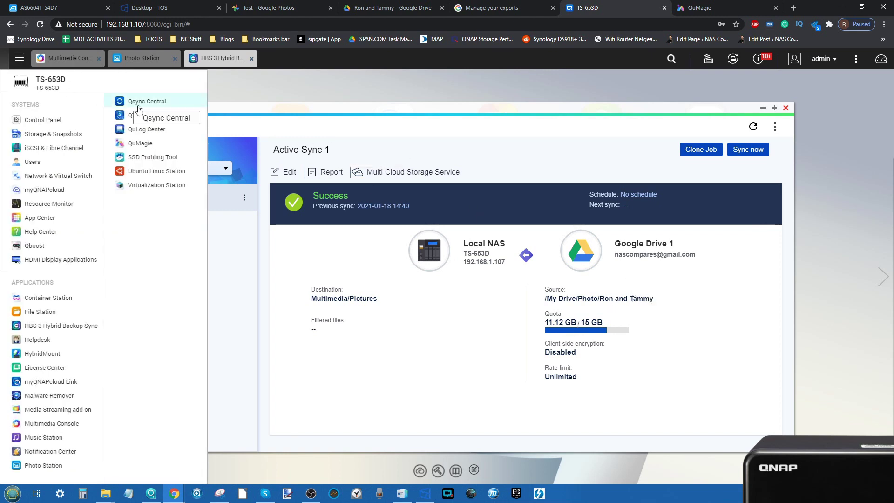
pyautogui.click(52, 312)
pyautogui.click(247, 230)
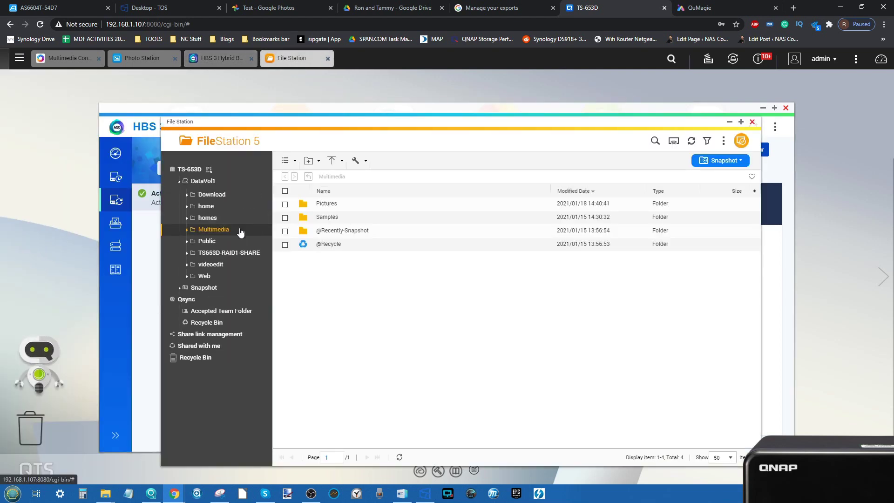
pyautogui.doubleClick(330, 204)
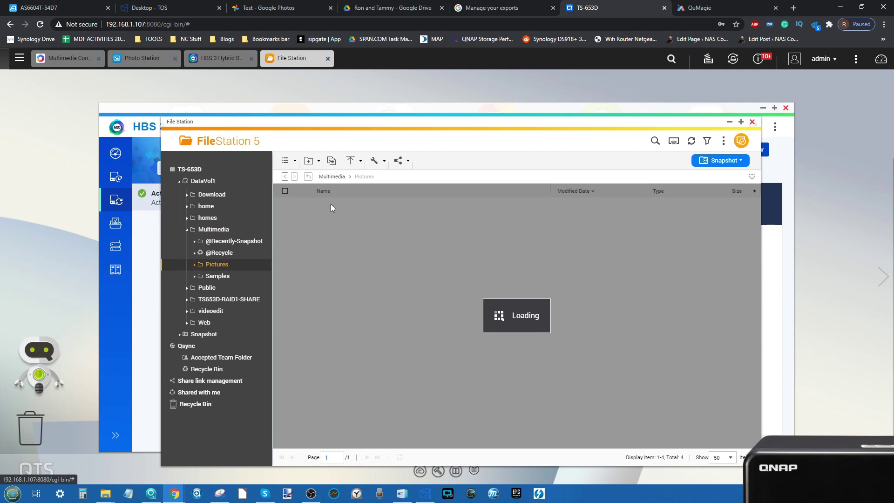
pyautogui.scroll(-10, 431, 289)
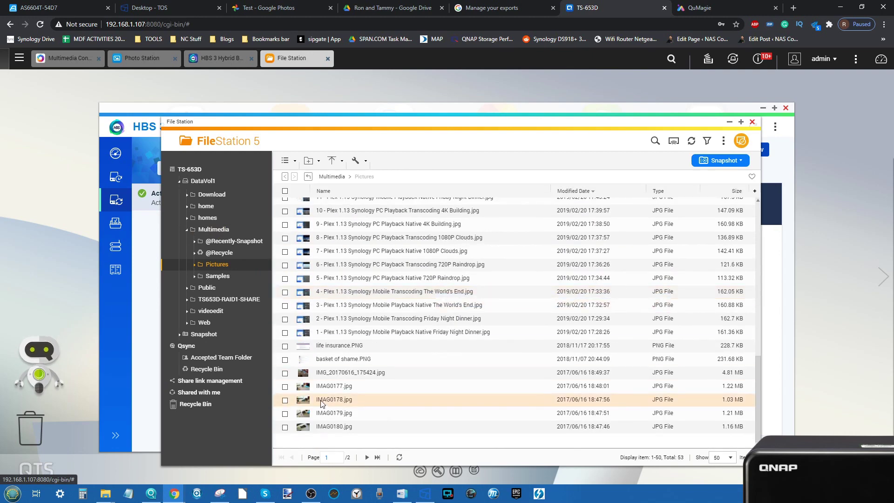
# Step: View IMAG0180.jpg and the two pictures after it, then compare them with the source folder in Google Drive and return to the NAS
pyautogui.doubleClick(332, 428)
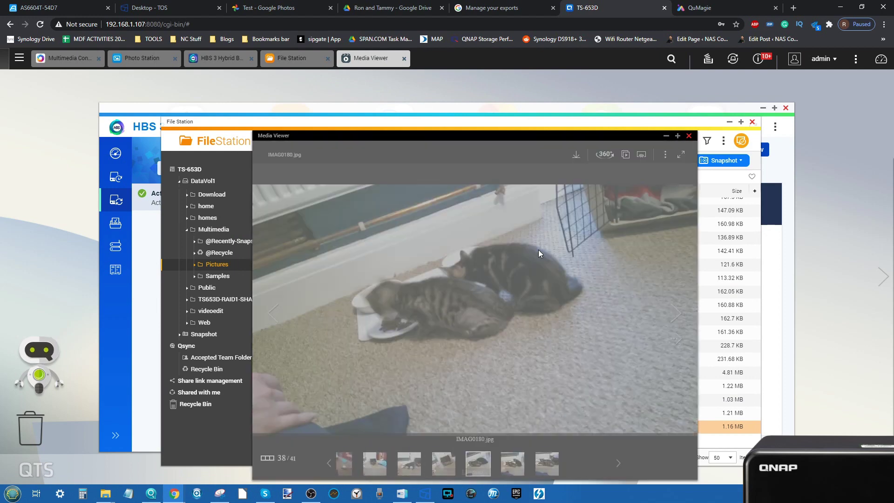
pyautogui.click(678, 314)
pyautogui.click(679, 315)
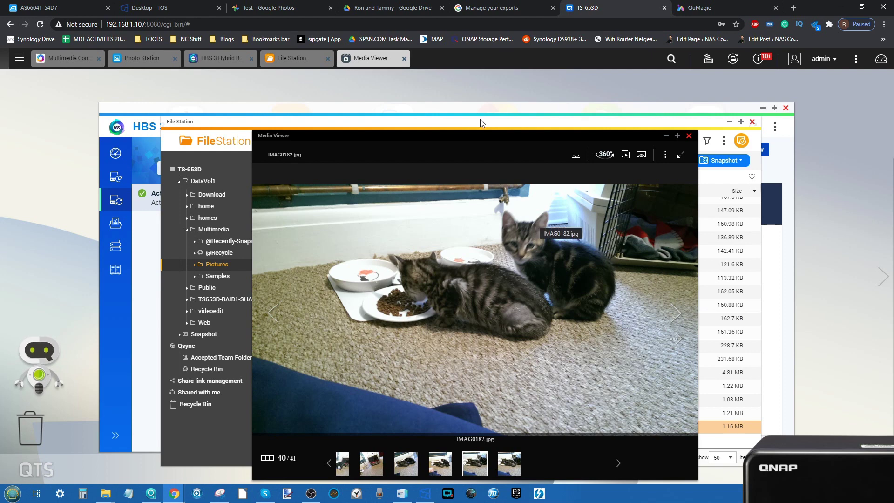
pyautogui.click(406, 5)
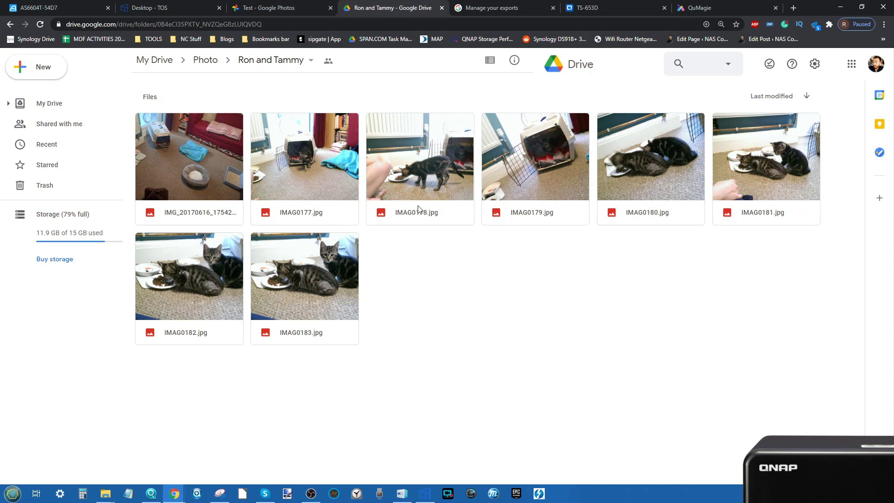
pyautogui.click(576, 5)
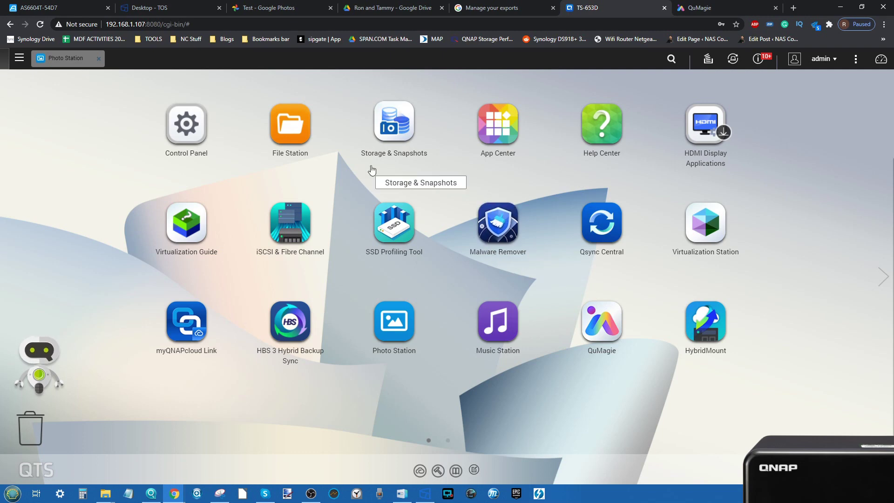
# Step: Check the photos from 2018 in Photo Station and the Multimedia/Pictures folder in File Station, then minimize both windows
pyautogui.click(291, 124)
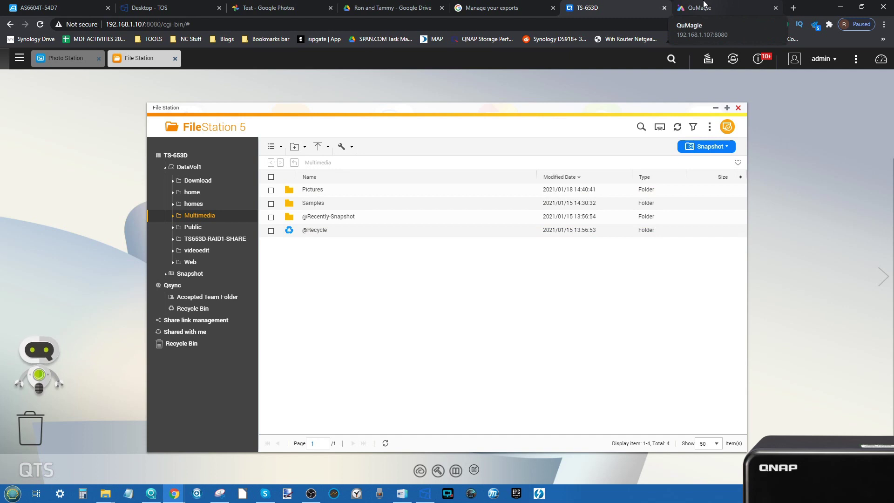
pyautogui.click(75, 58)
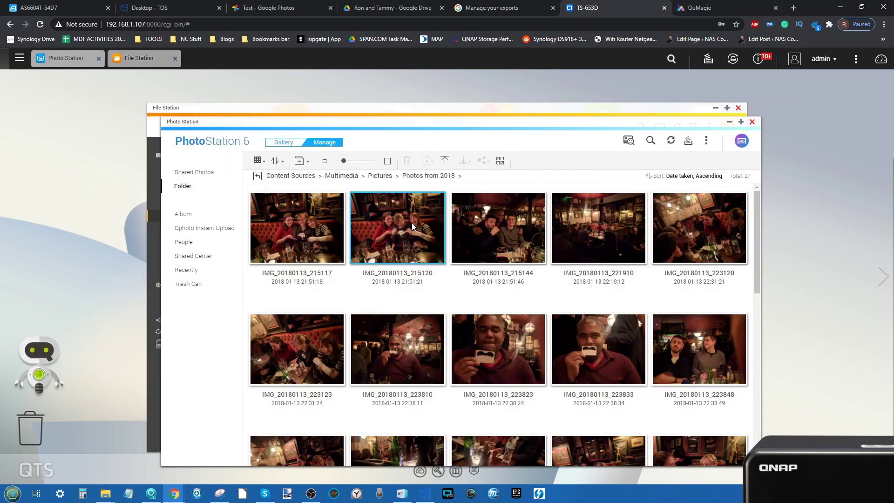
pyautogui.click(730, 122)
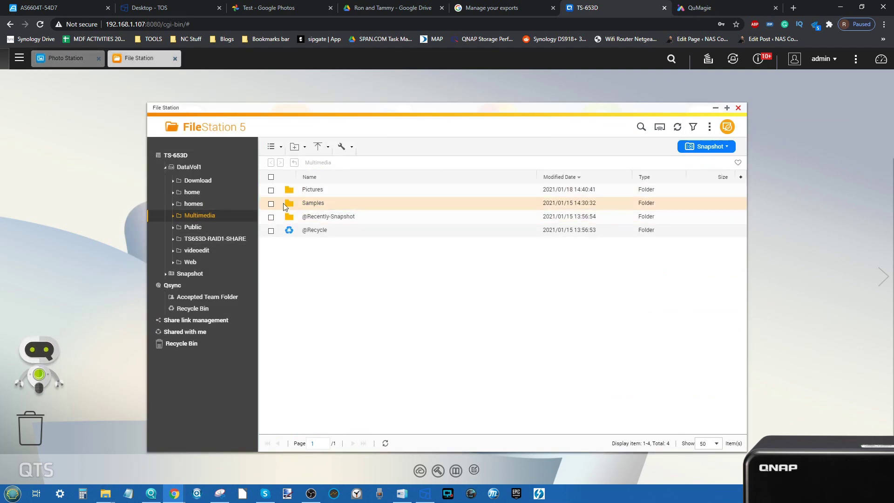
pyautogui.doubleClick(316, 191)
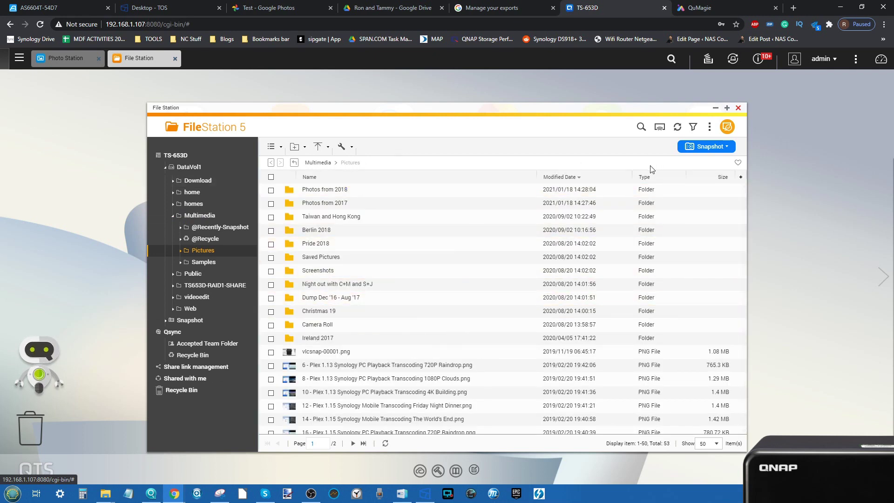
pyautogui.click(716, 108)
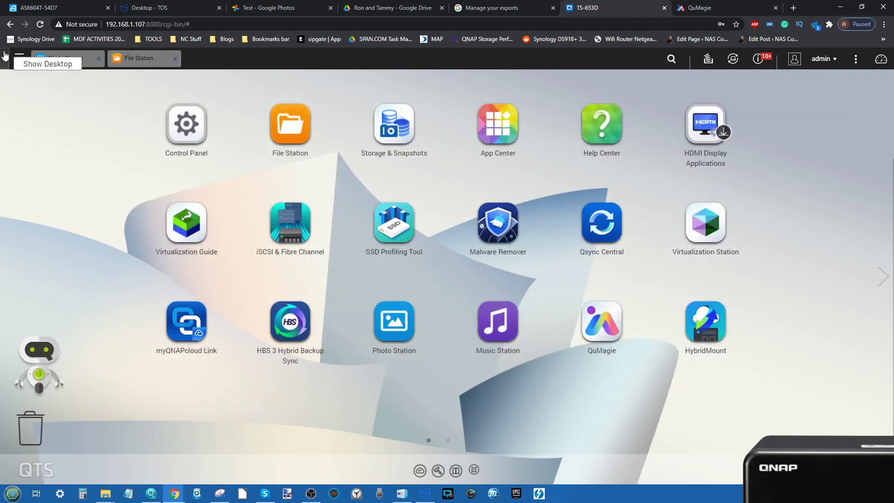
# Step: Open Multimedia Console, skip the Quick Start and choose not to show it next time
pyautogui.click(19, 58)
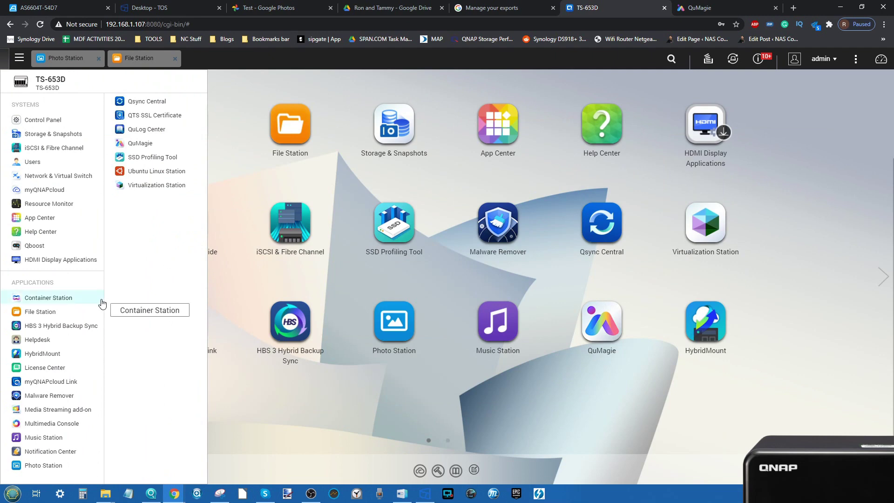
pyautogui.click(65, 423)
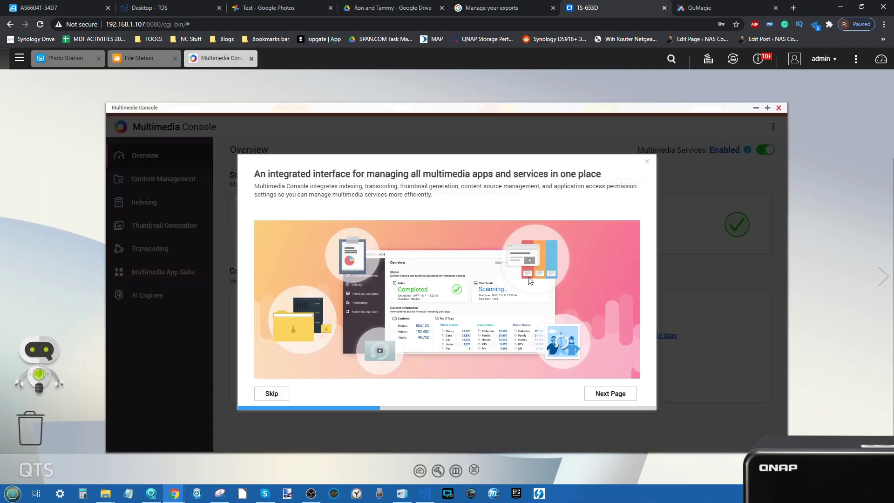
pyautogui.click(272, 394)
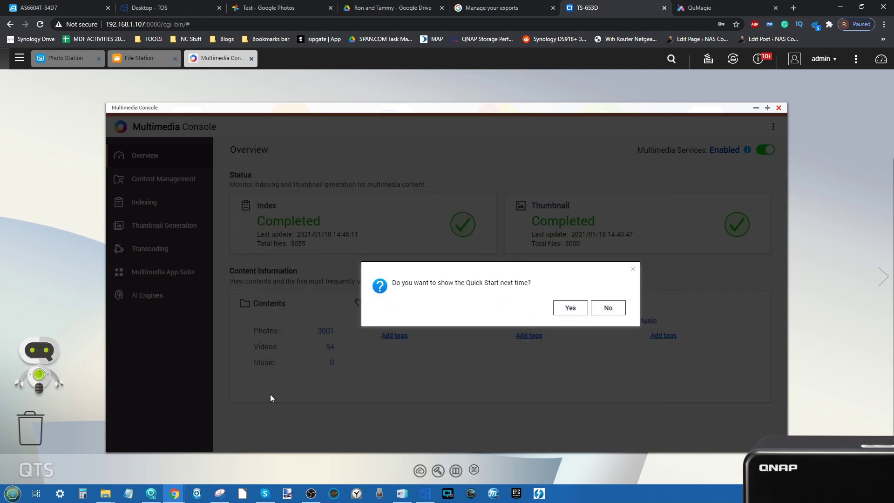
pyautogui.click(608, 308)
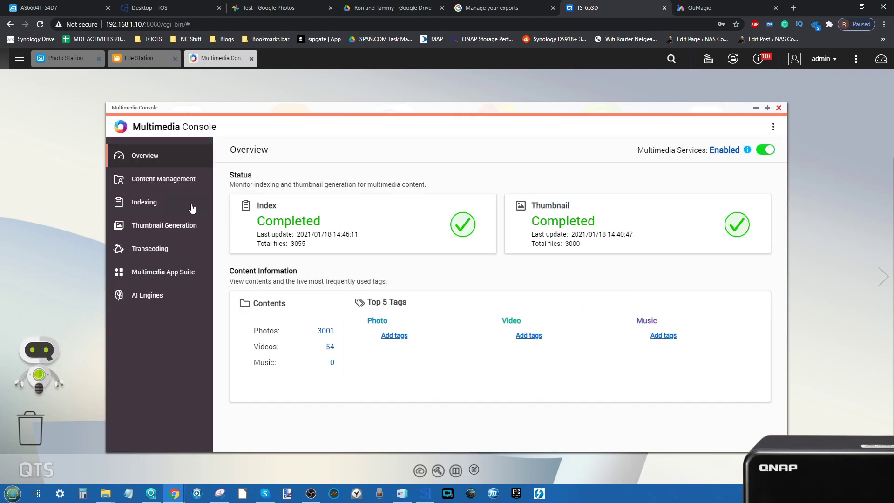
# Step: Review the Indexing settings and the content sources of QuMagie and Photo Station in Multimedia Console
pyautogui.click(153, 205)
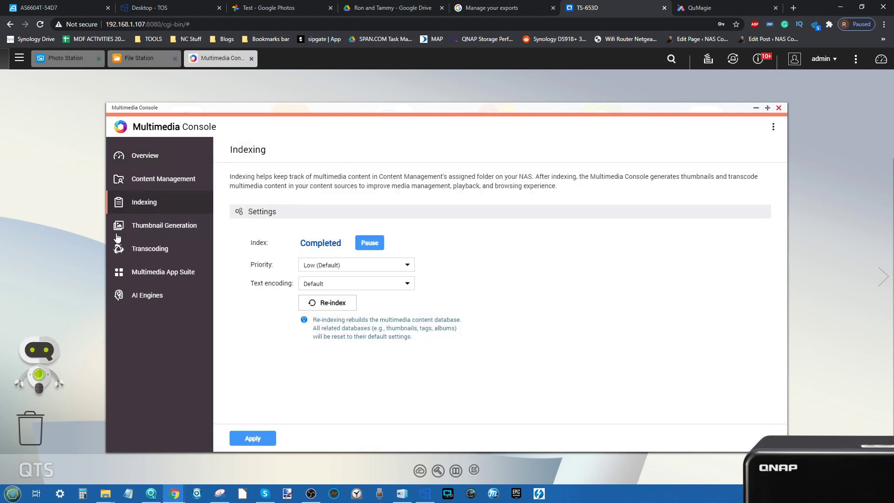
pyautogui.click(170, 181)
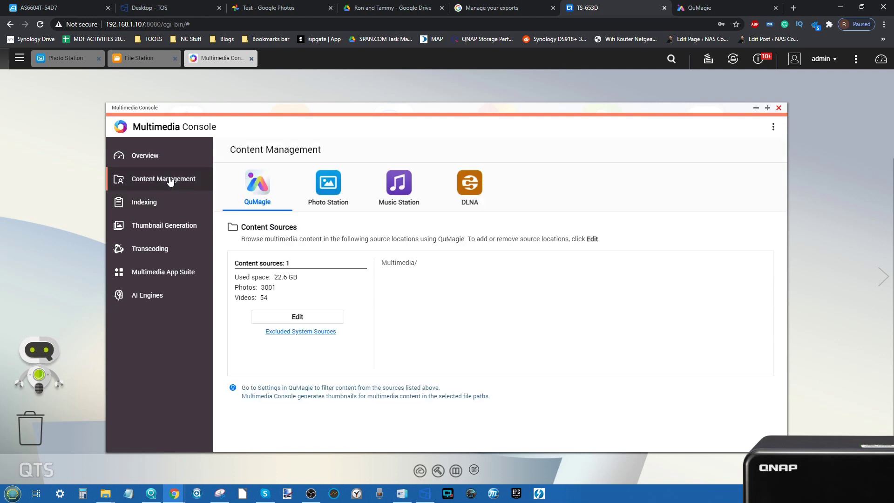
pyautogui.click(334, 191)
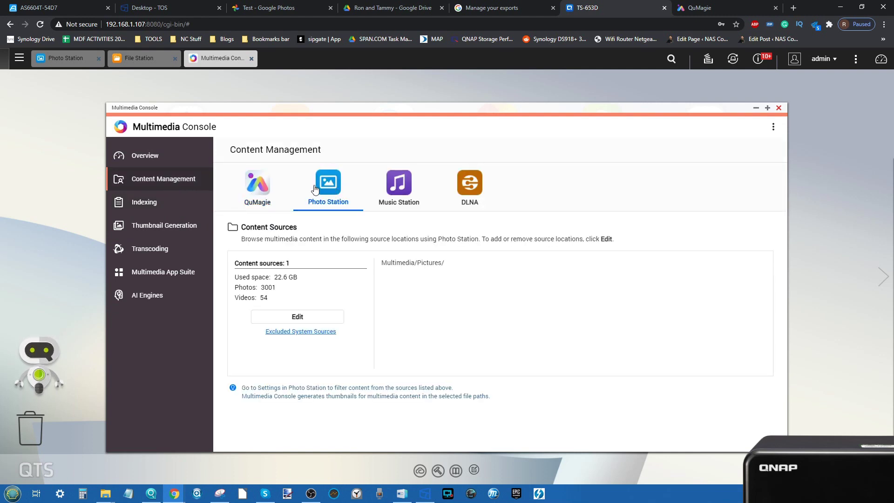
# Step: Open the Photo Station content sources for editing and inspect the available folders, expanding home and homes
pyautogui.click(297, 317)
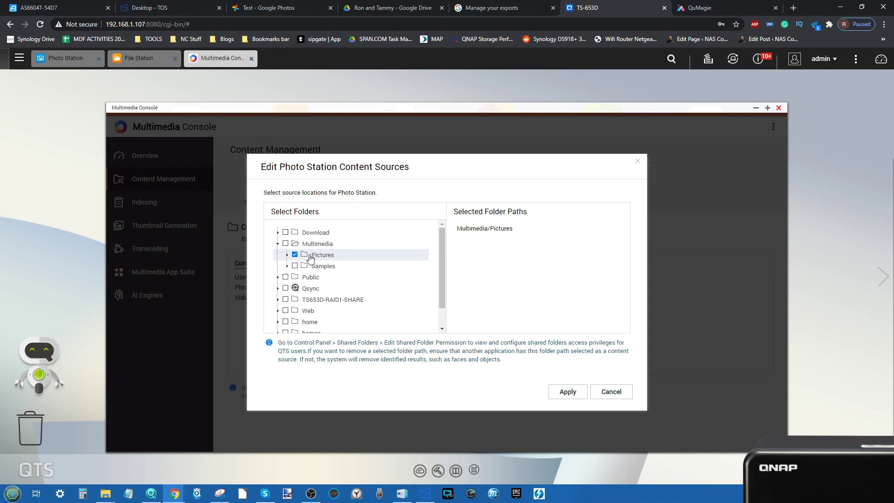
pyautogui.scroll(-2, 312, 259)
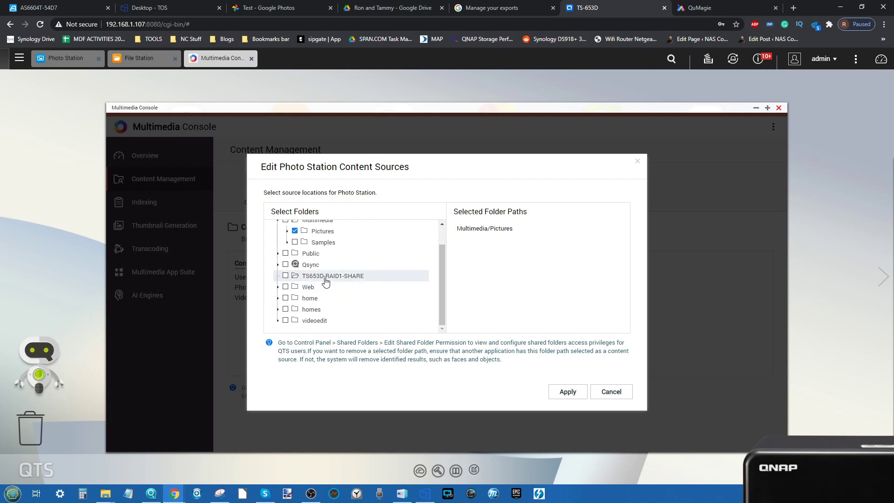
pyautogui.click(278, 299)
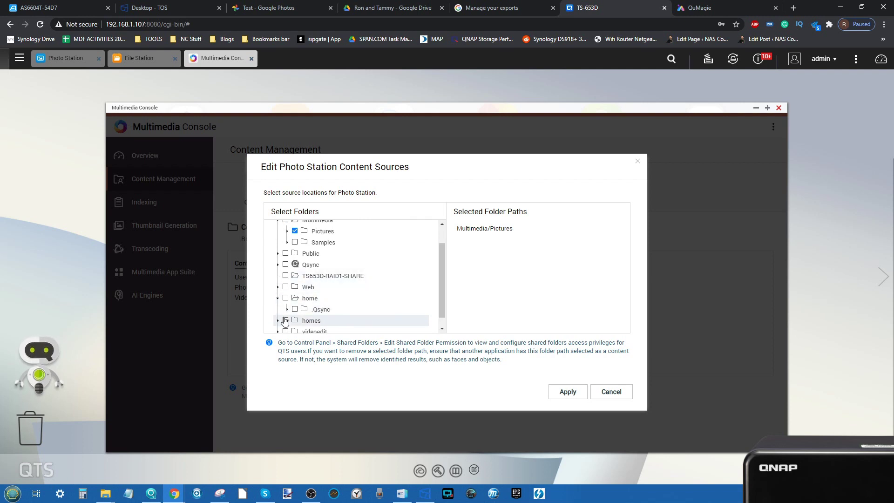
pyautogui.click(278, 321)
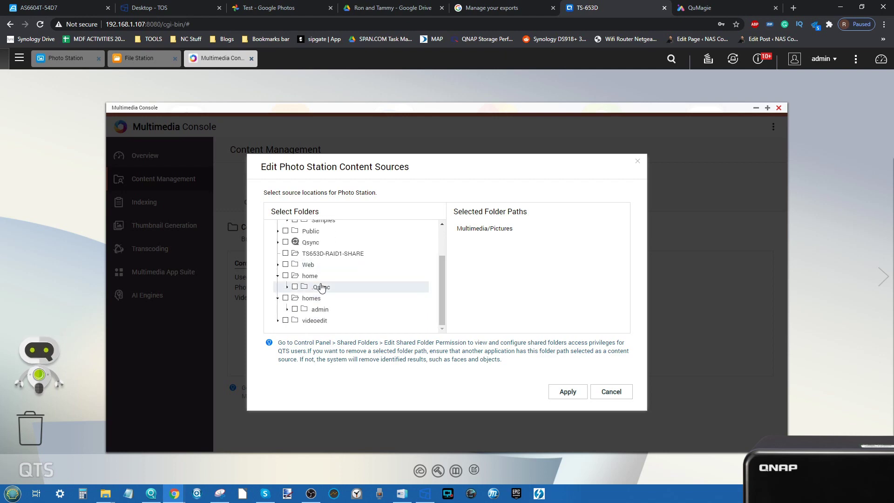
pyautogui.scroll(1, 320, 286)
# Step: Switch to File Station and check the contents of the TS653D-RAID1-SHARE and Multimedia folders
pyautogui.click(138, 64)
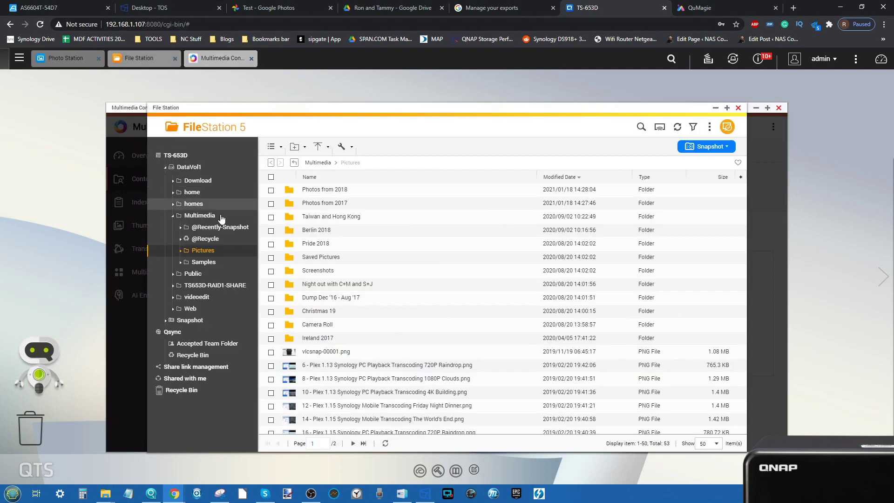
pyautogui.click(219, 287)
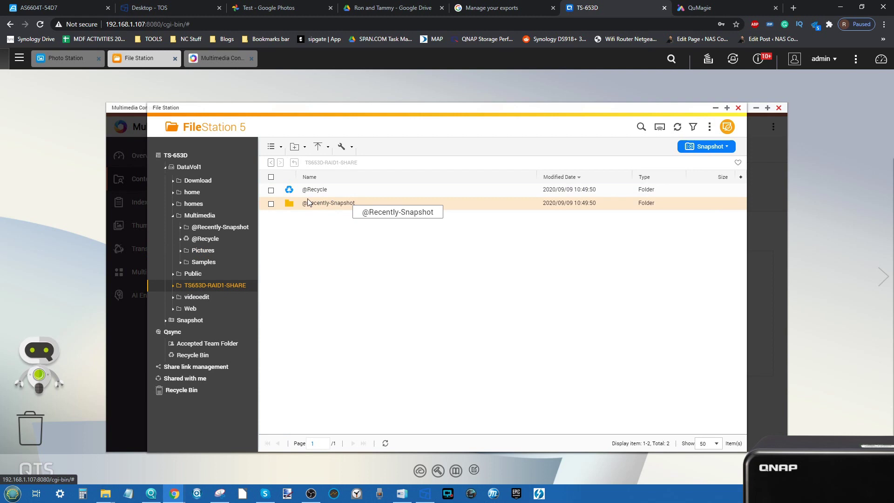
pyautogui.click(211, 219)
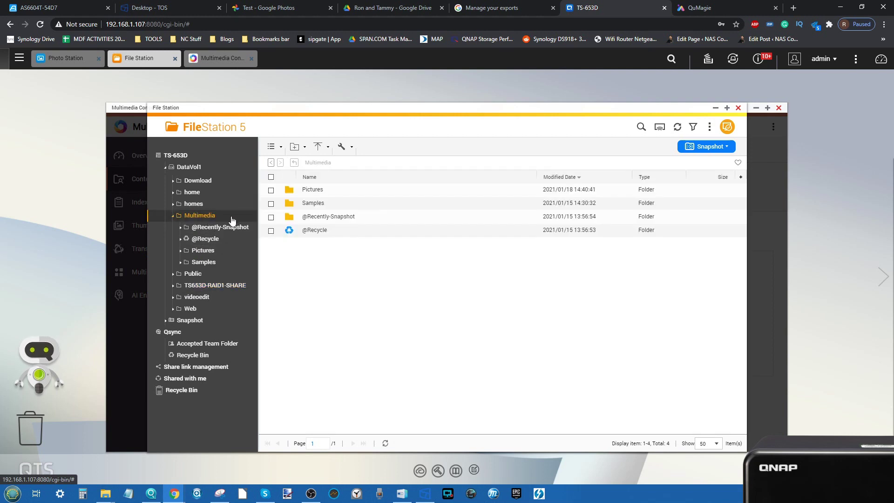
# Step: Check the contents of the home, Download and videoedit folders in File Station
pyautogui.click(211, 204)
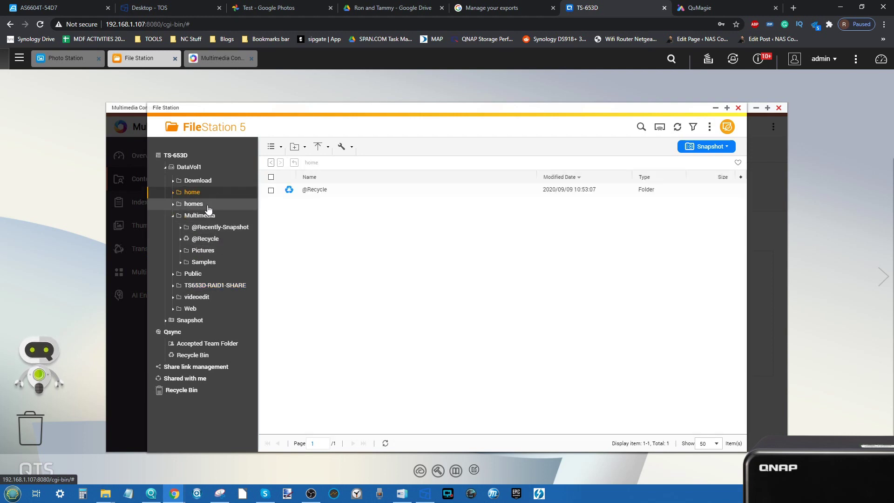
pyautogui.click(209, 182)
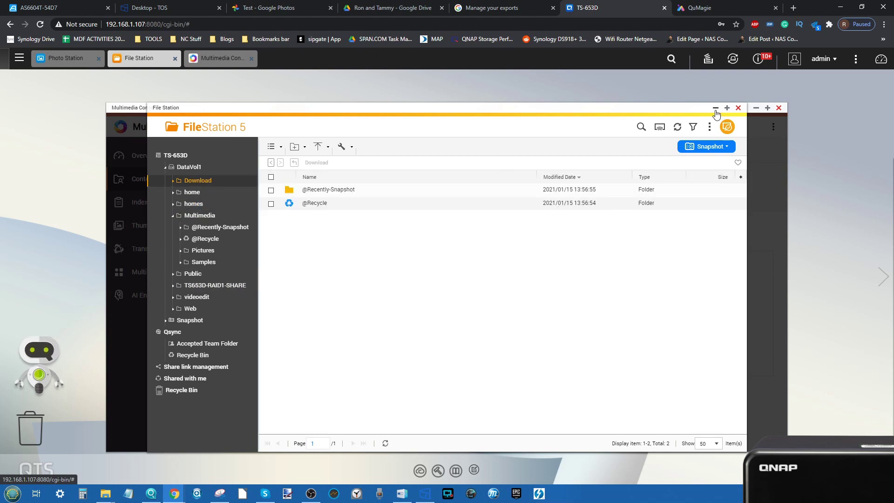
pyautogui.click(234, 298)
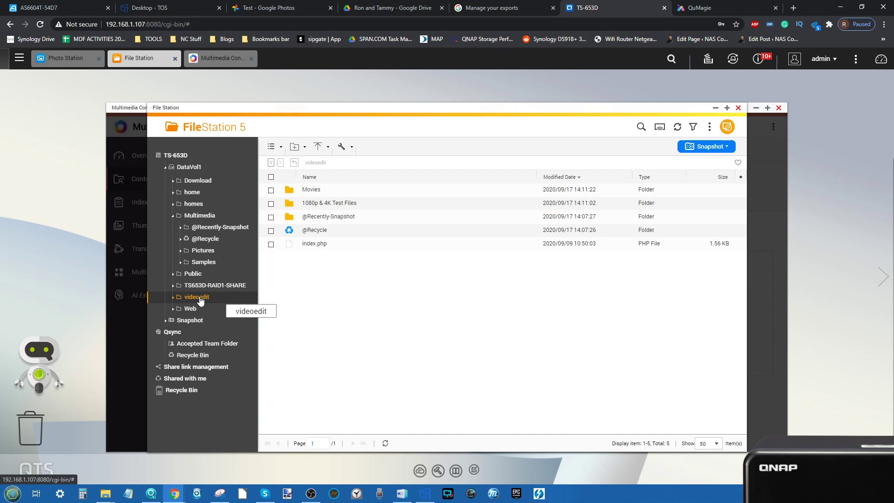
# Step: Return to Multimedia Console and add the videoedit folder to the Photo Station content sources, applying the change
pyautogui.click(716, 107)
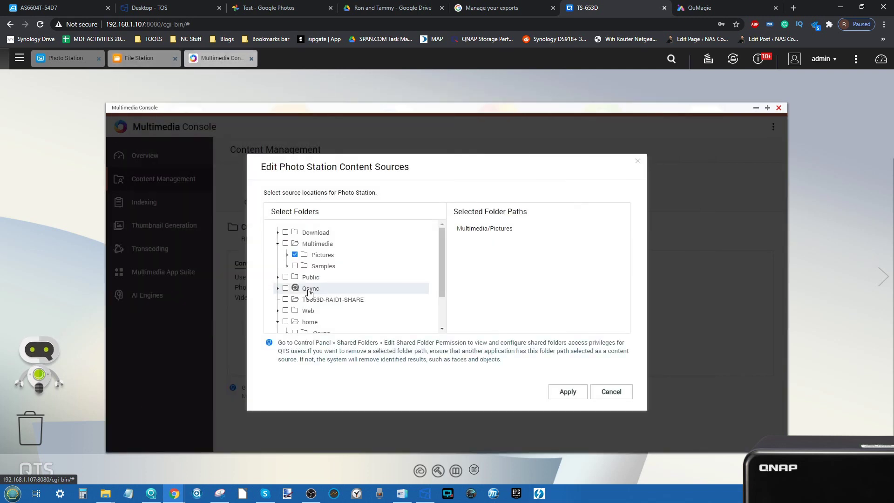
pyautogui.scroll(-2, 309, 293)
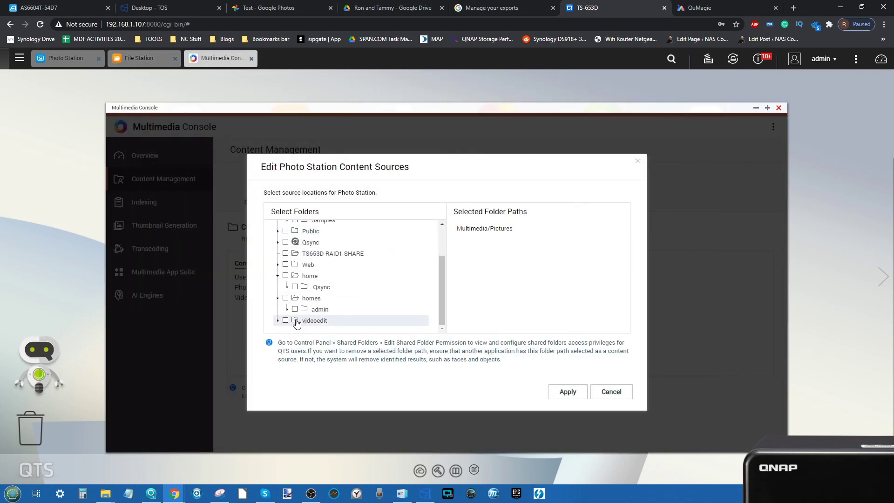
pyautogui.click(286, 320)
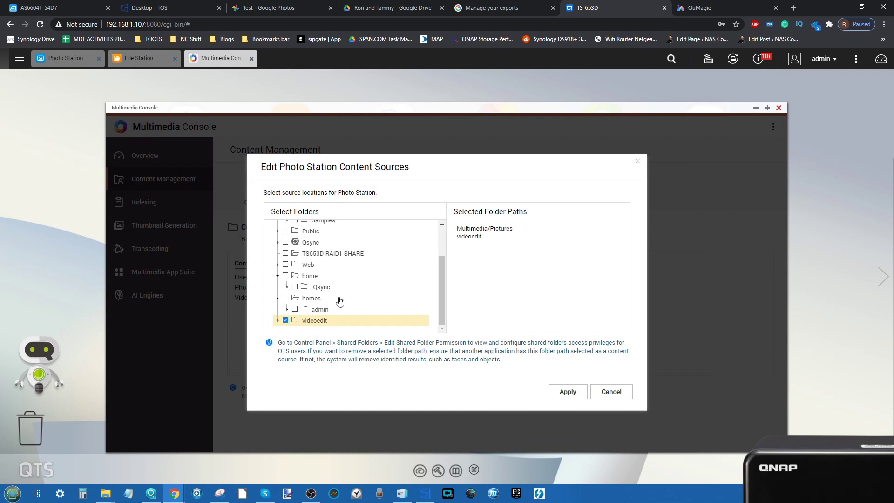
pyautogui.click(576, 395)
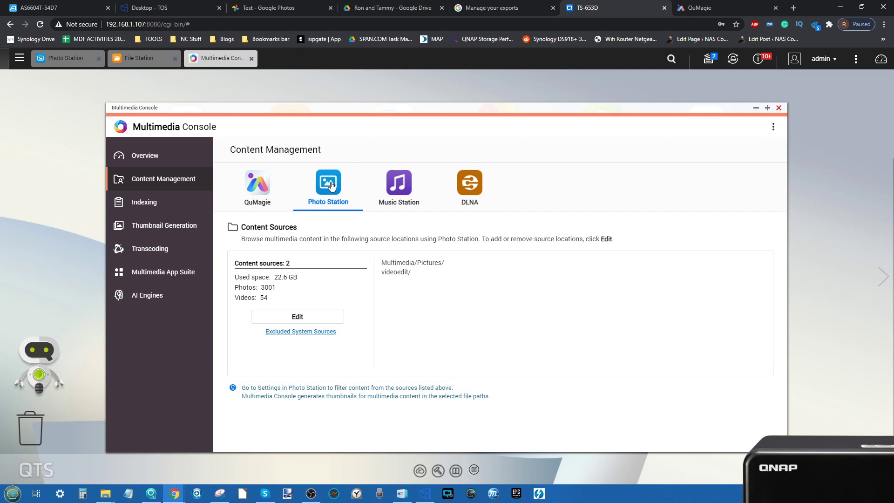
# Step: View the excluded system sources for Photo Station, and briefly reopen its content source editor without making changes
pyautogui.click(315, 333)
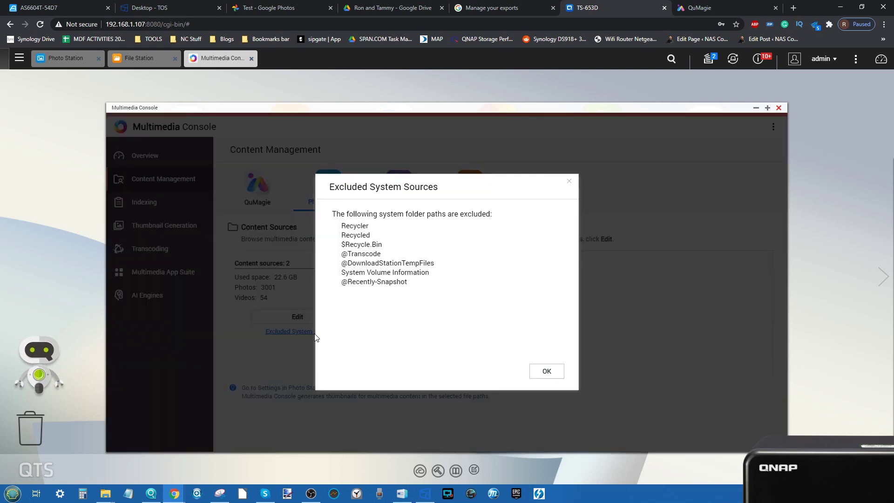
pyautogui.click(554, 375)
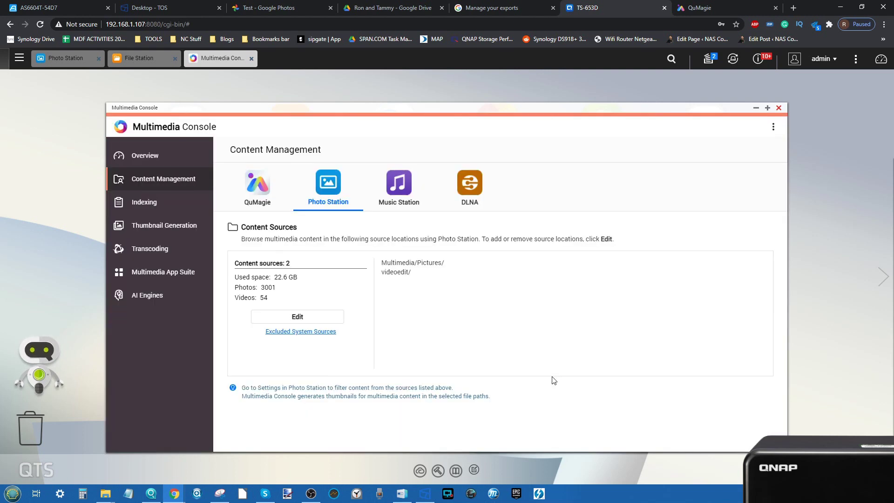
pyautogui.click(315, 317)
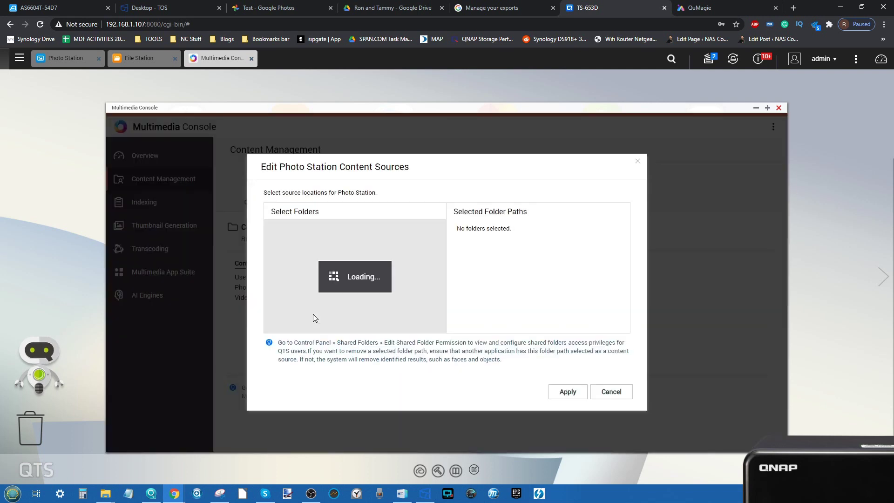
pyautogui.click(606, 392)
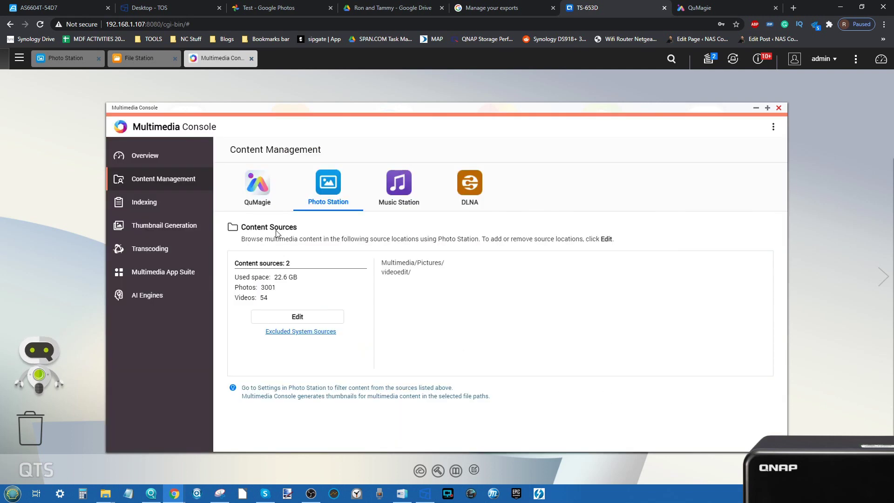
# Step: Review the content sources of QuMagie, Photo Station, Music Station and DLNA, and close Multimedia Console
pyautogui.click(264, 206)
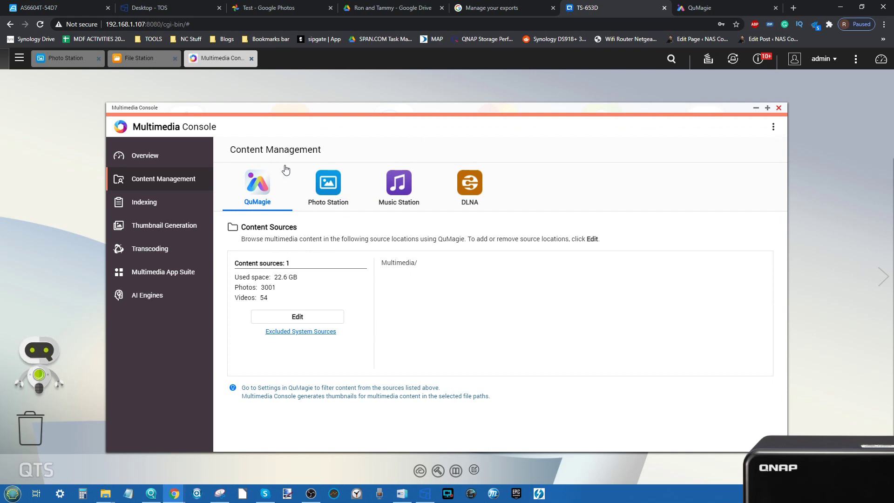
pyautogui.click(328, 186)
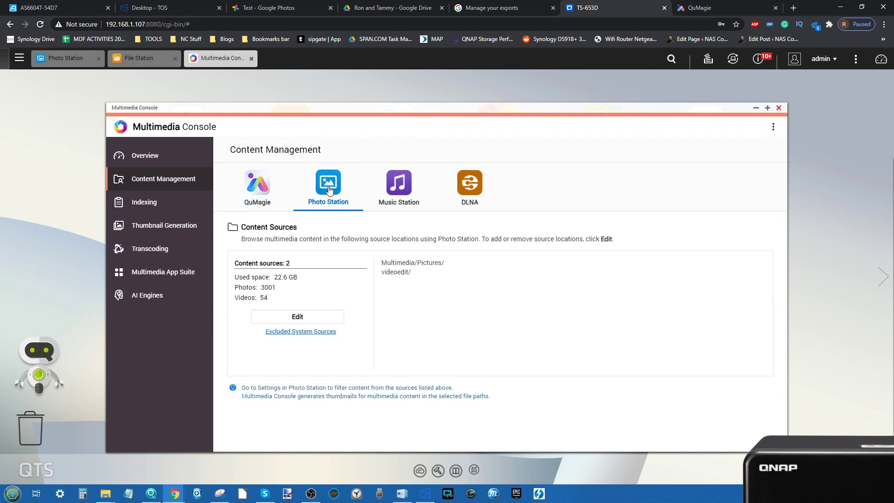
pyautogui.click(403, 188)
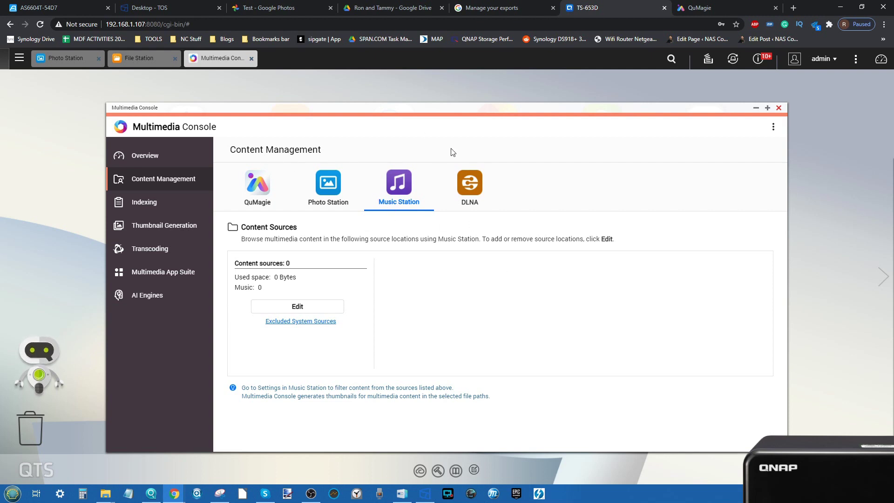
pyautogui.click(463, 188)
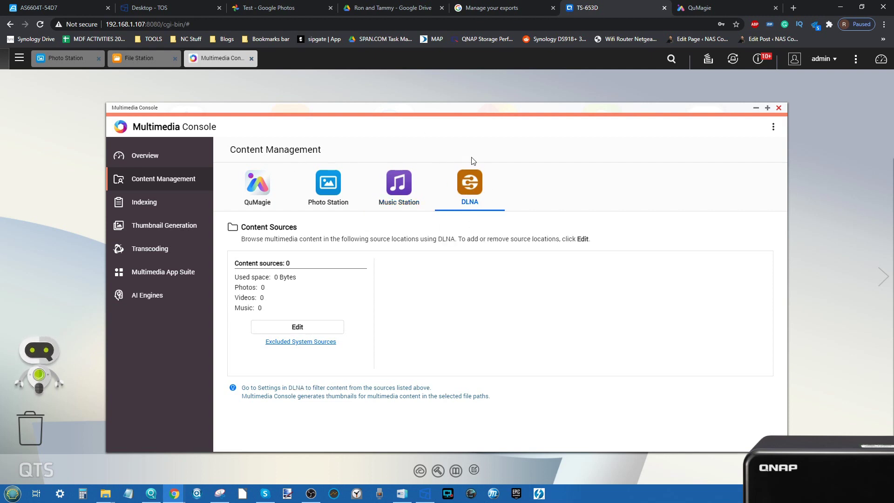
pyautogui.click(400, 193)
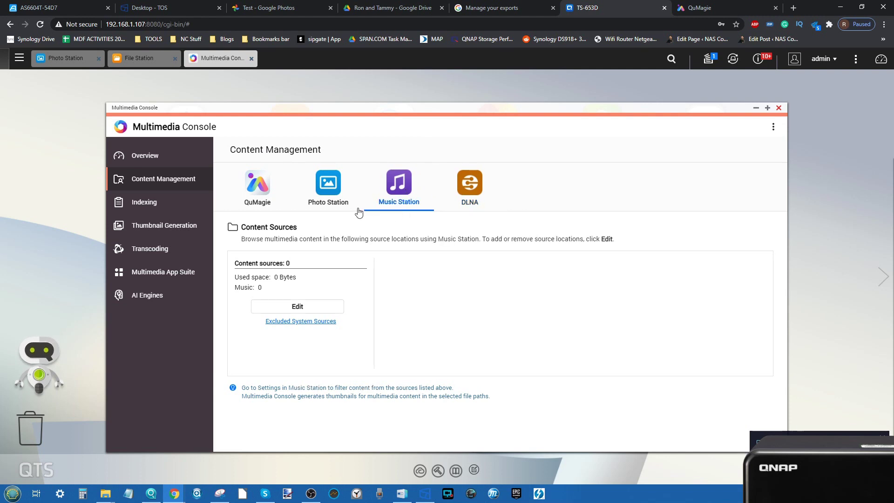
pyautogui.click(324, 188)
pyautogui.click(266, 191)
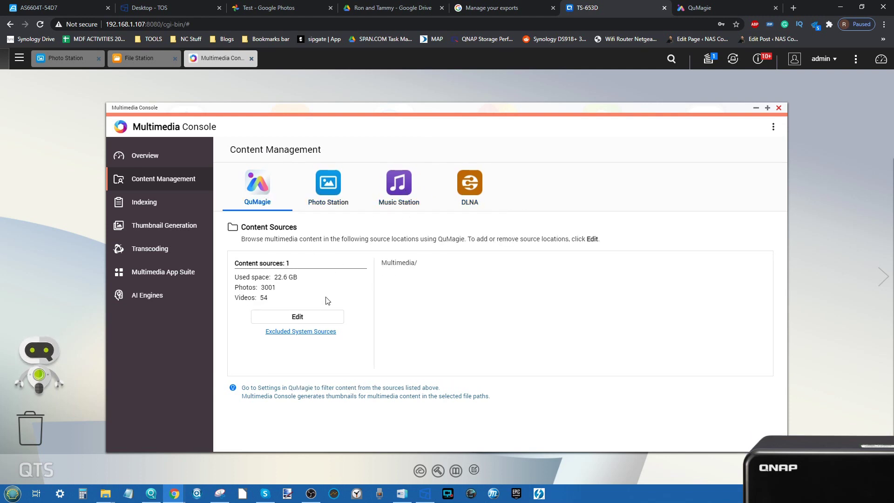
pyautogui.click(778, 109)
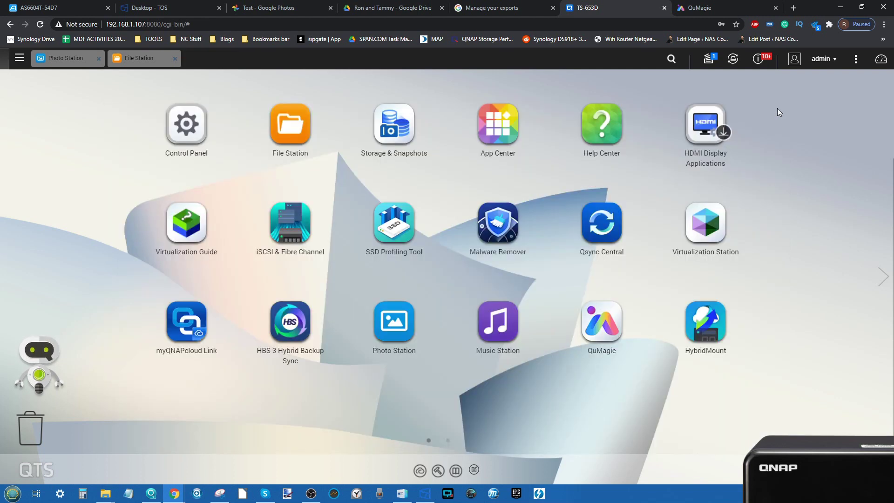
# Step: Look at the recently imported photos in QuMagie, and restart Photo Station on the TS-653D desktop
pyautogui.click(702, 4)
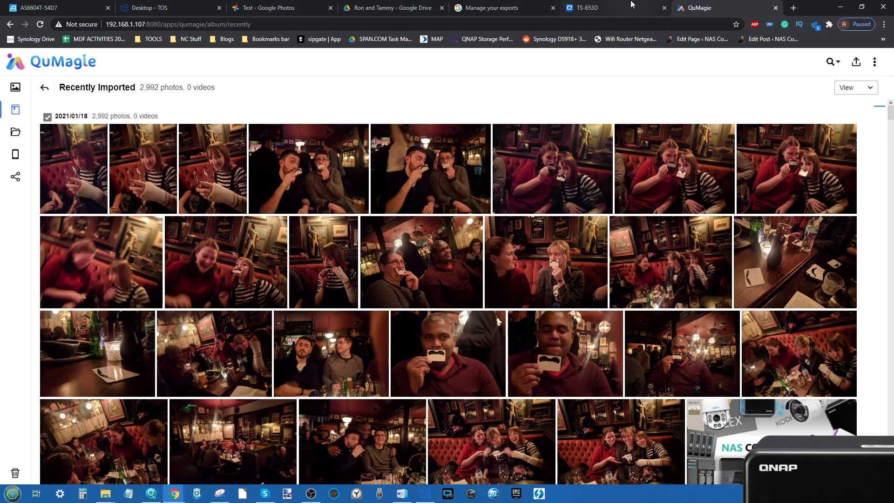
pyautogui.click(633, 6)
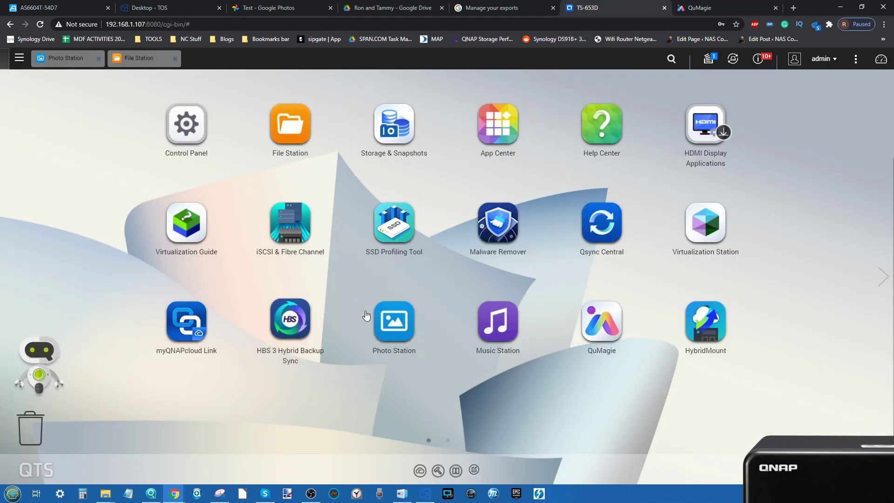
pyautogui.click(98, 58)
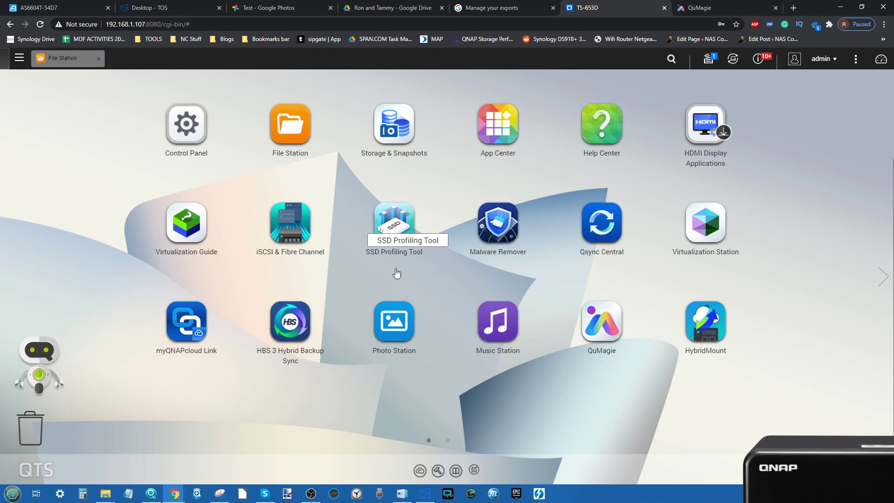
pyautogui.click(387, 323)
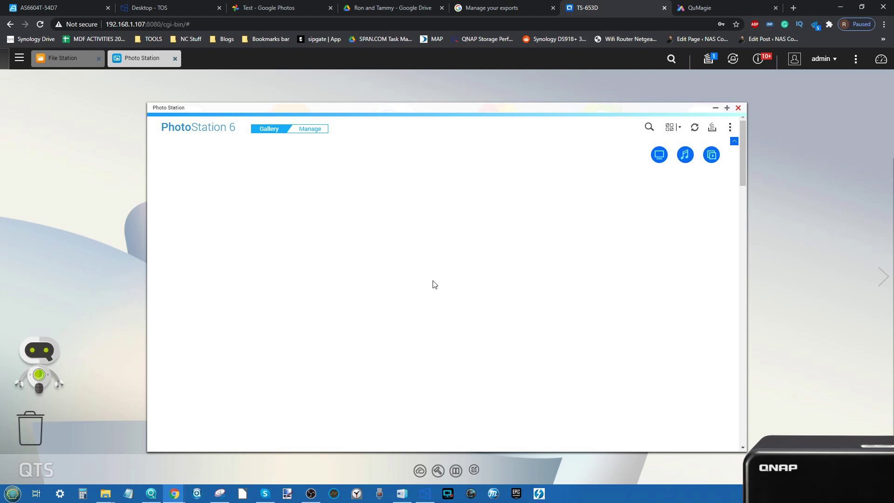
# Step: Browse the content source folders in Photo Station's Manage mode, opening videoedit and its 1080p & 4K Test Files folder
pyautogui.click(310, 128)
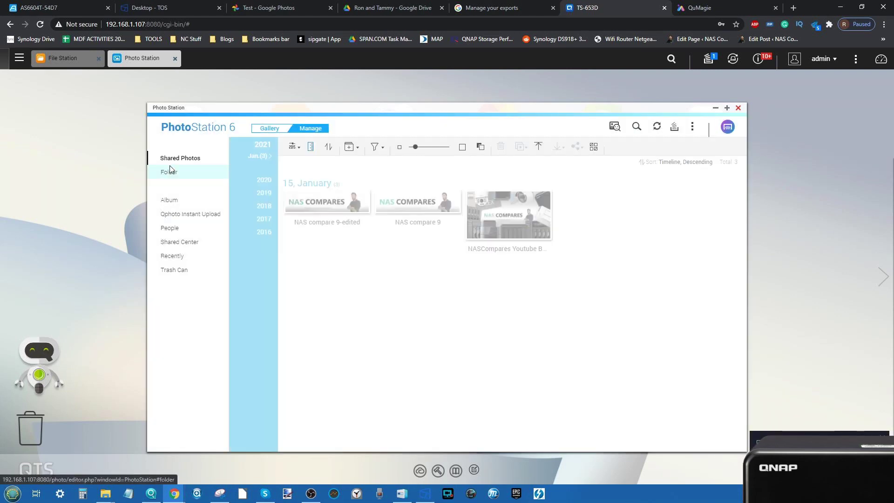
pyautogui.click(170, 173)
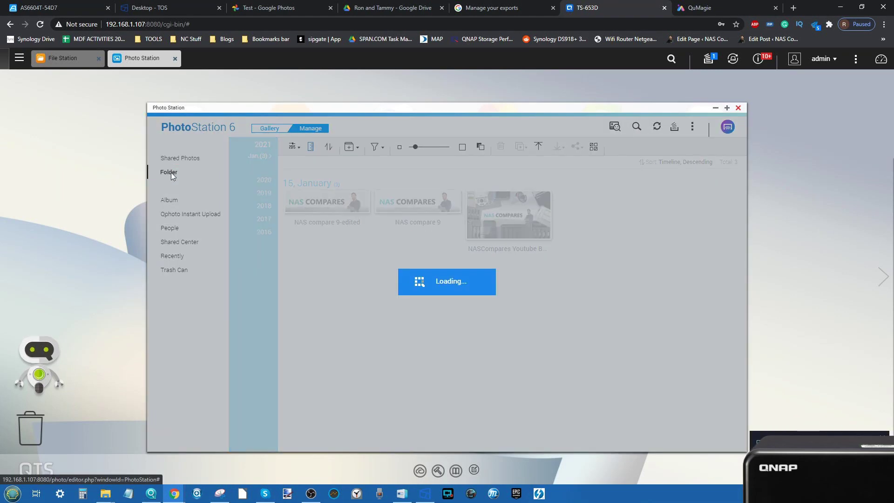
pyautogui.click(412, 188)
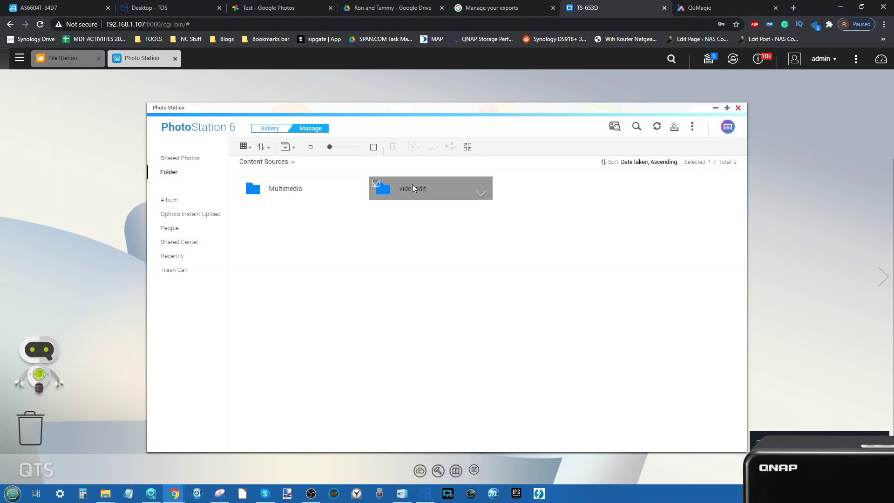
pyautogui.doubleClick(412, 188)
pyautogui.doubleClick(309, 192)
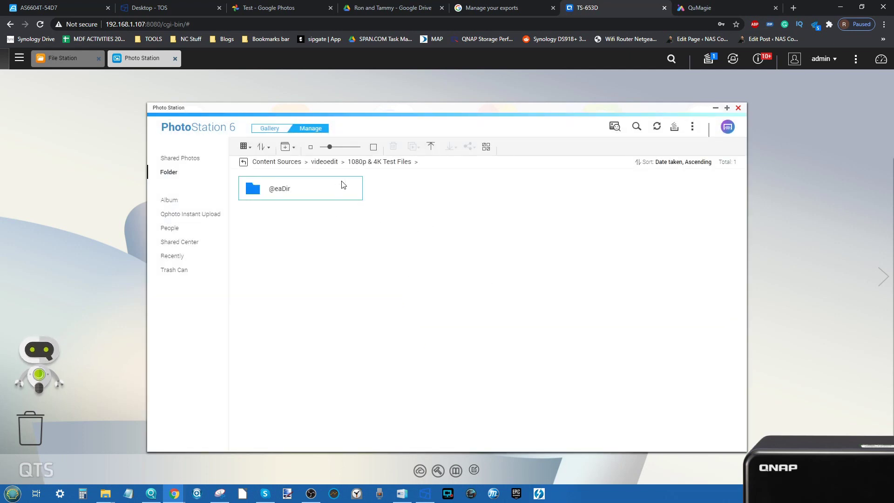
pyautogui.doubleClick(343, 185)
# Step: Revisit the QuMagie photos, the Google export list, the Test album in Google Photos and the photo folder in Google Drive
pyautogui.hotkey('ctrl', 'Tab')
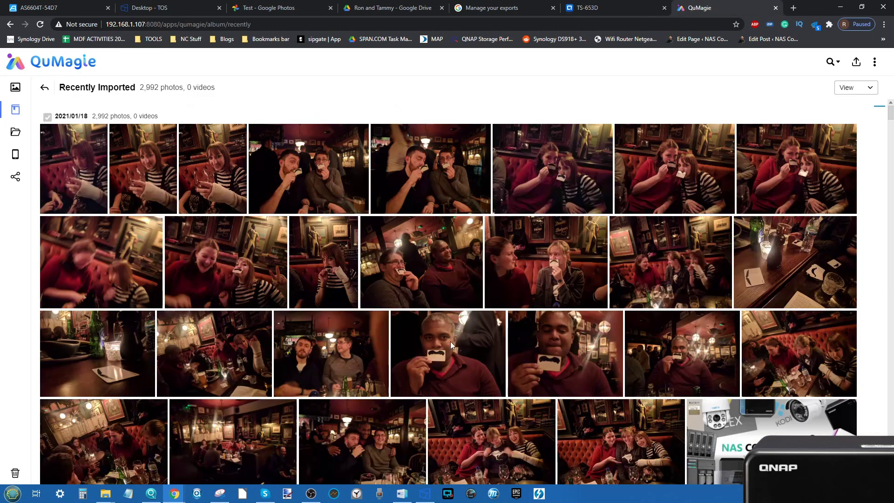
pyautogui.click(538, 5)
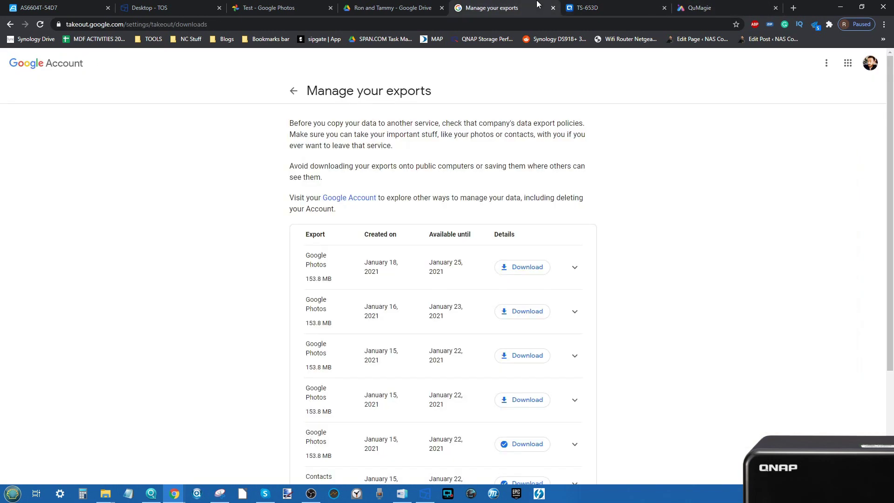
pyautogui.click(289, 5)
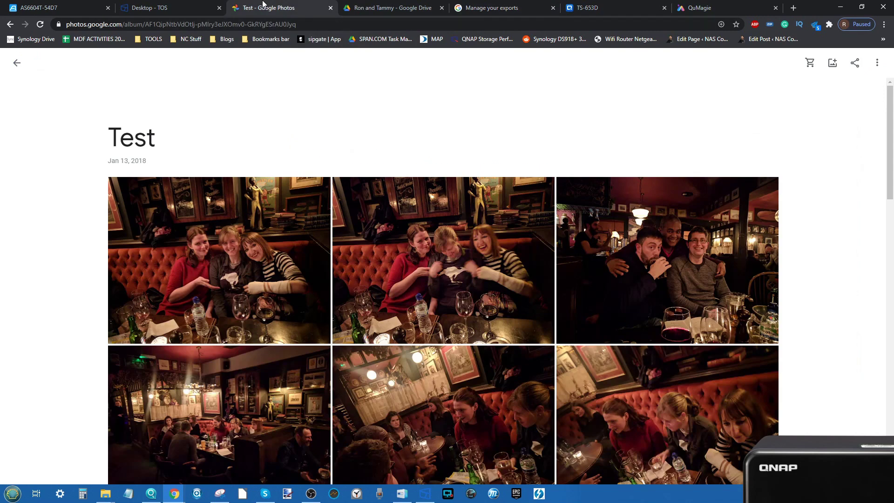
pyautogui.click(409, 5)
pyautogui.click(492, 5)
pyautogui.click(402, 6)
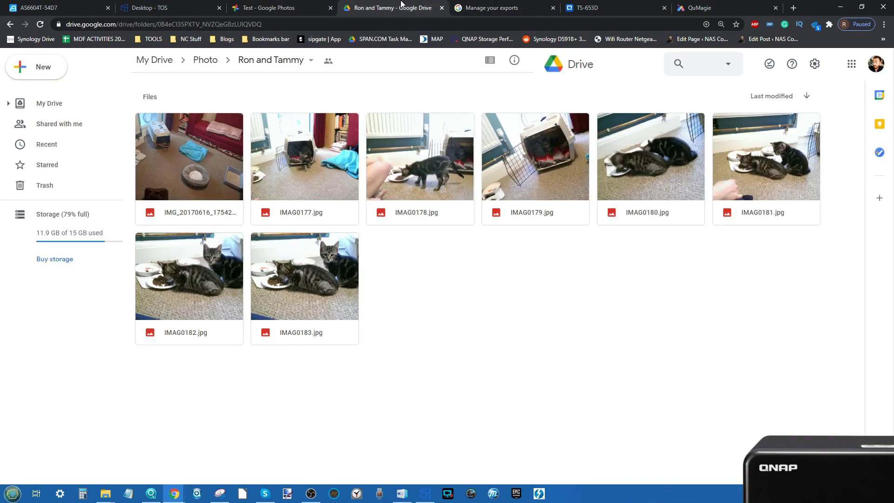
pyautogui.click(512, 6)
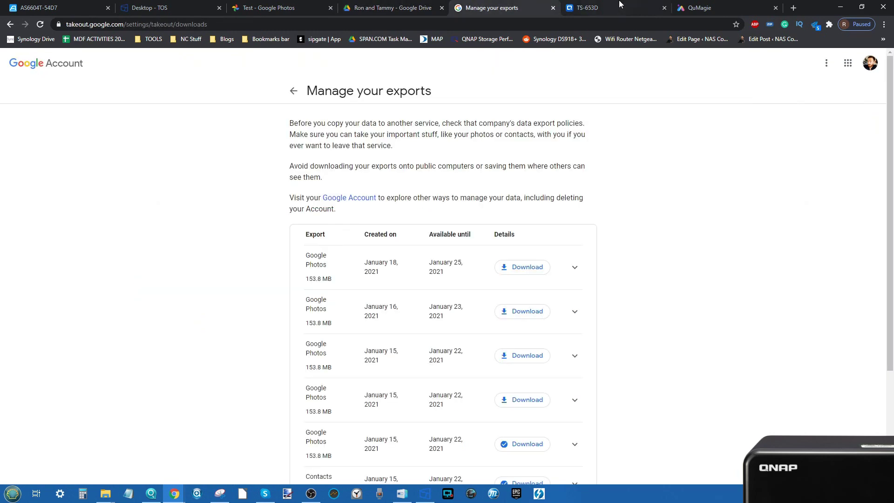
pyautogui.click(606, 6)
pyautogui.click(744, 4)
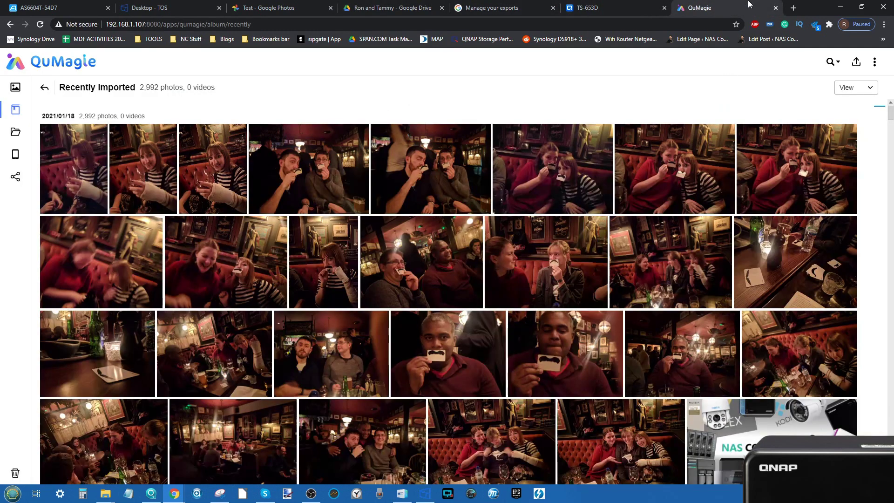
# Step: Close Photo Station on the TS-653D, and switch to the TOS desktop, dismissing the TOS Help window
pyautogui.click(574, 6)
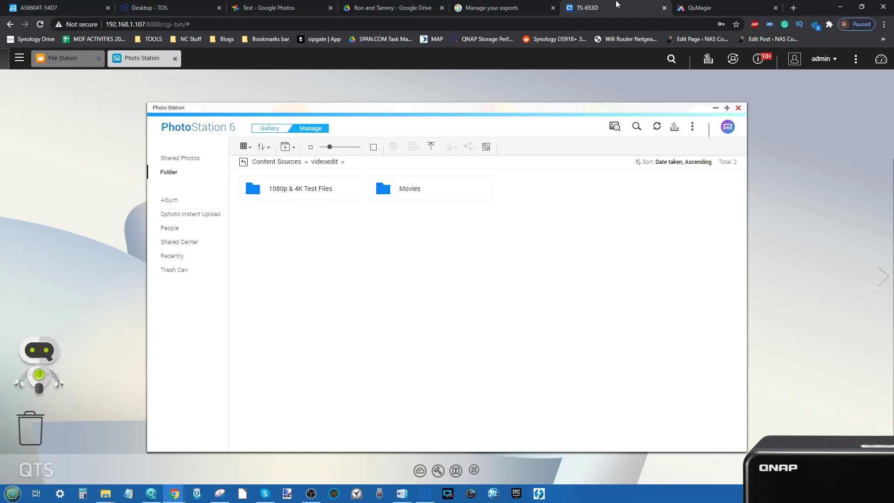
pyautogui.click(738, 107)
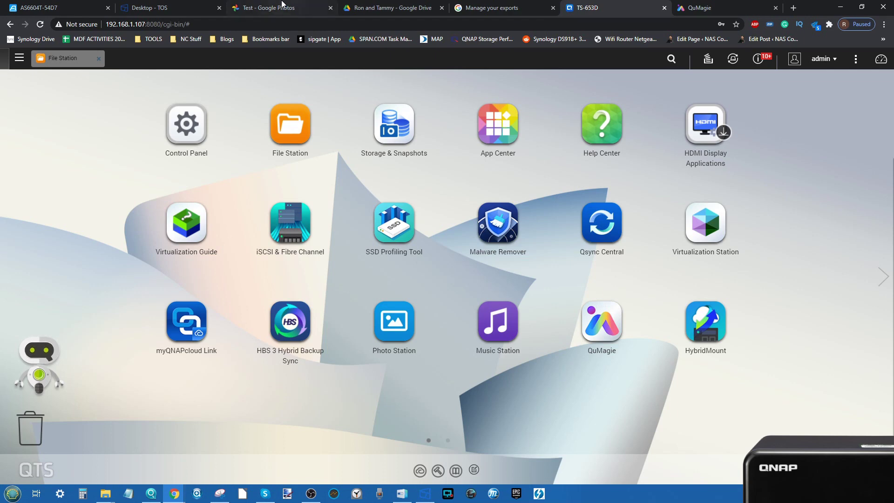
pyautogui.click(54, 6)
pyautogui.click(172, 6)
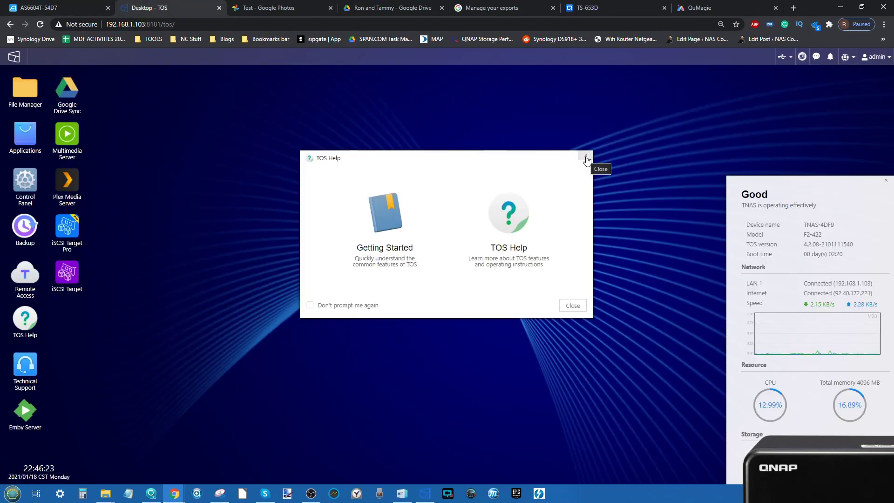
pyautogui.click(586, 157)
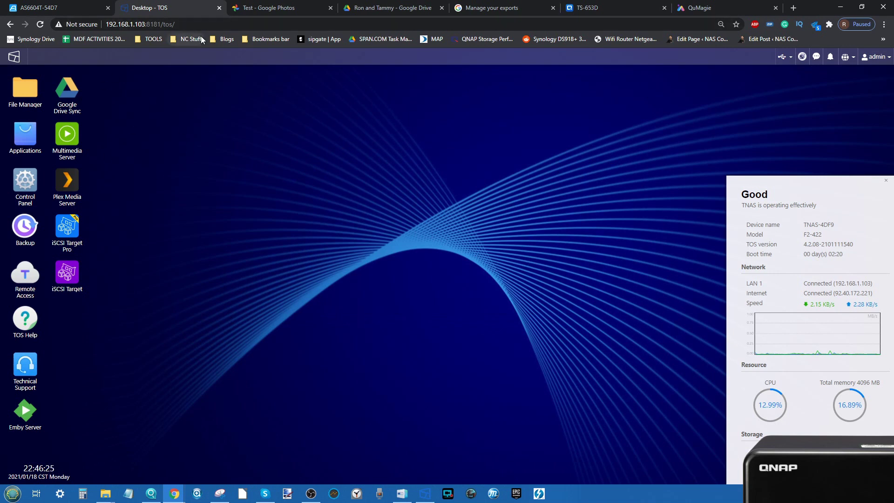